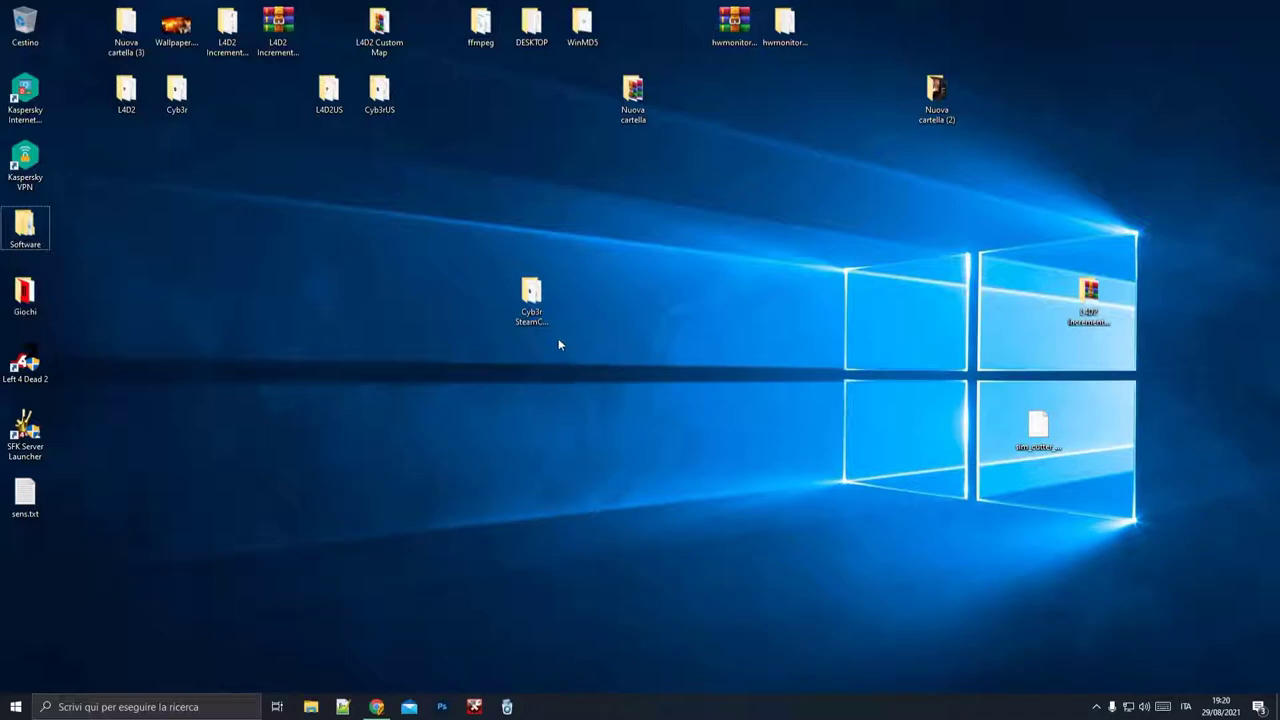
Step: Open the Cyb3r SteamCMD GUI desktop folder, showing its 7 items, with the window fully on screen
{"action": "left_click", "coordinate": [531, 305]}
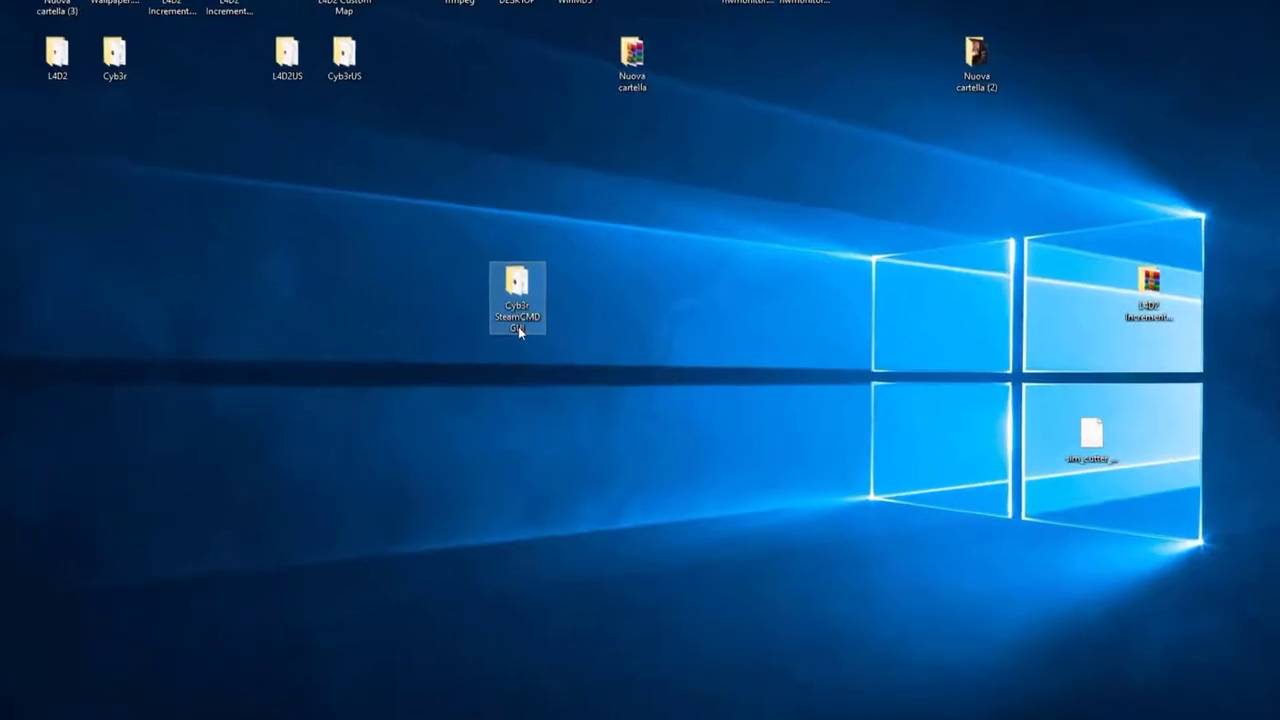
{"action": "mouse_move", "coordinate": [556, 330]}
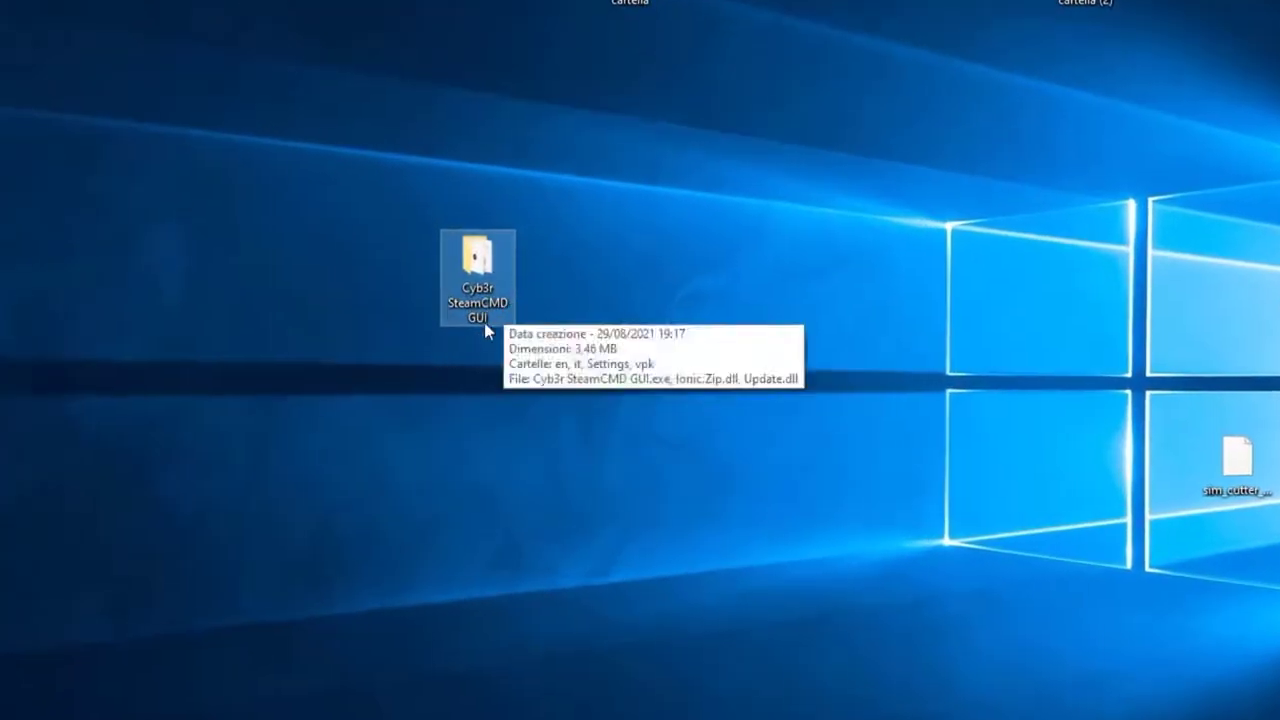
{"action": "double_click", "coordinate": [474, 318]}
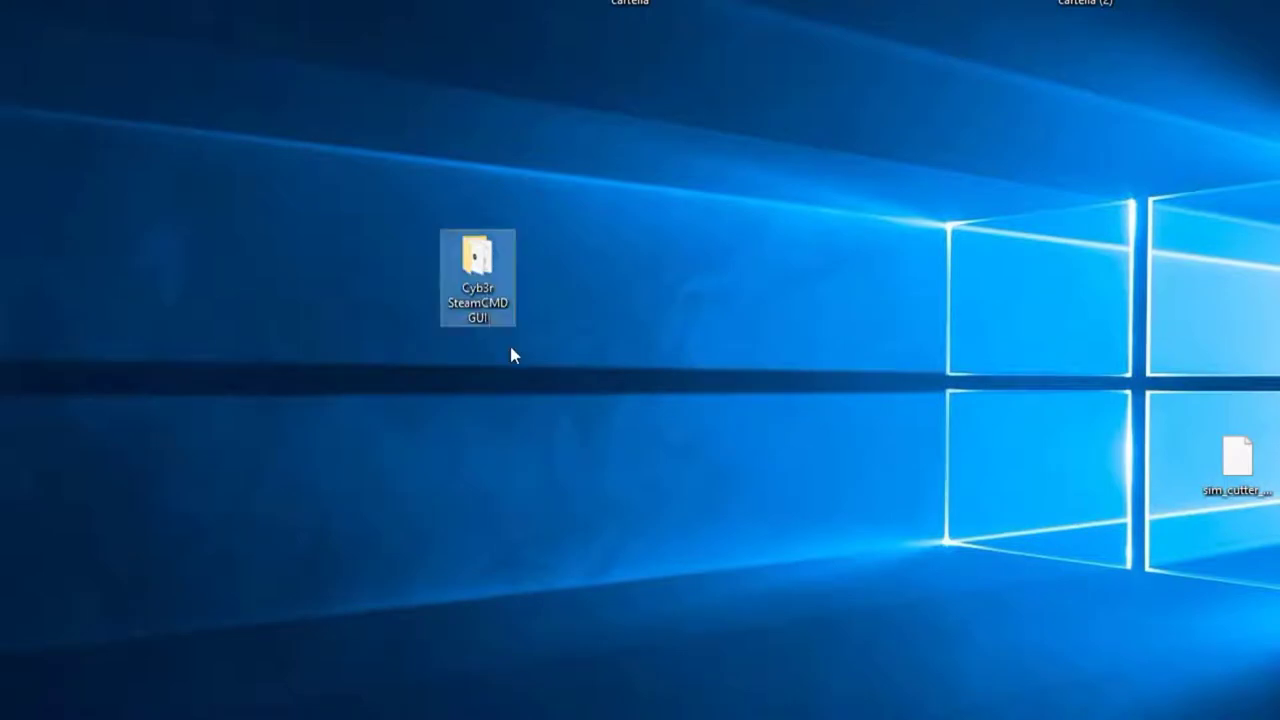
{"action": "double_click", "coordinate": [479, 268]}
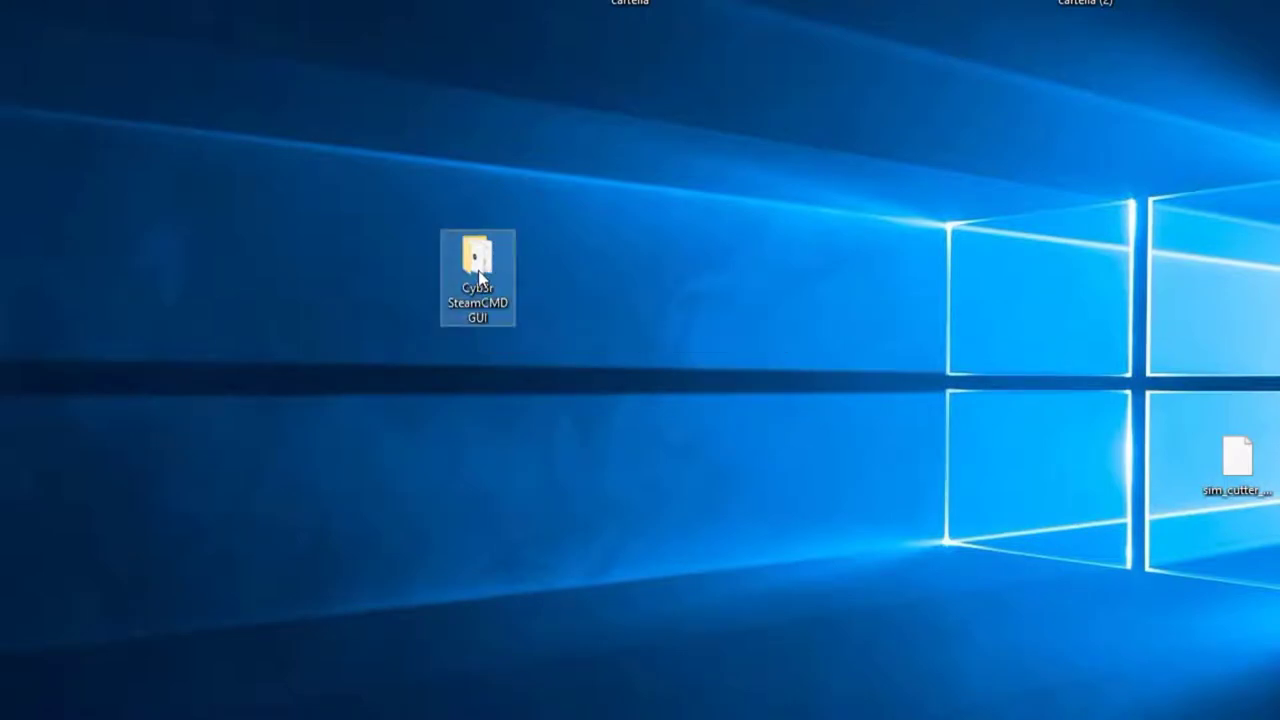
{"action": "left_click_drag", "start_coordinate": [415, 0], "coordinate": [770, 18]}
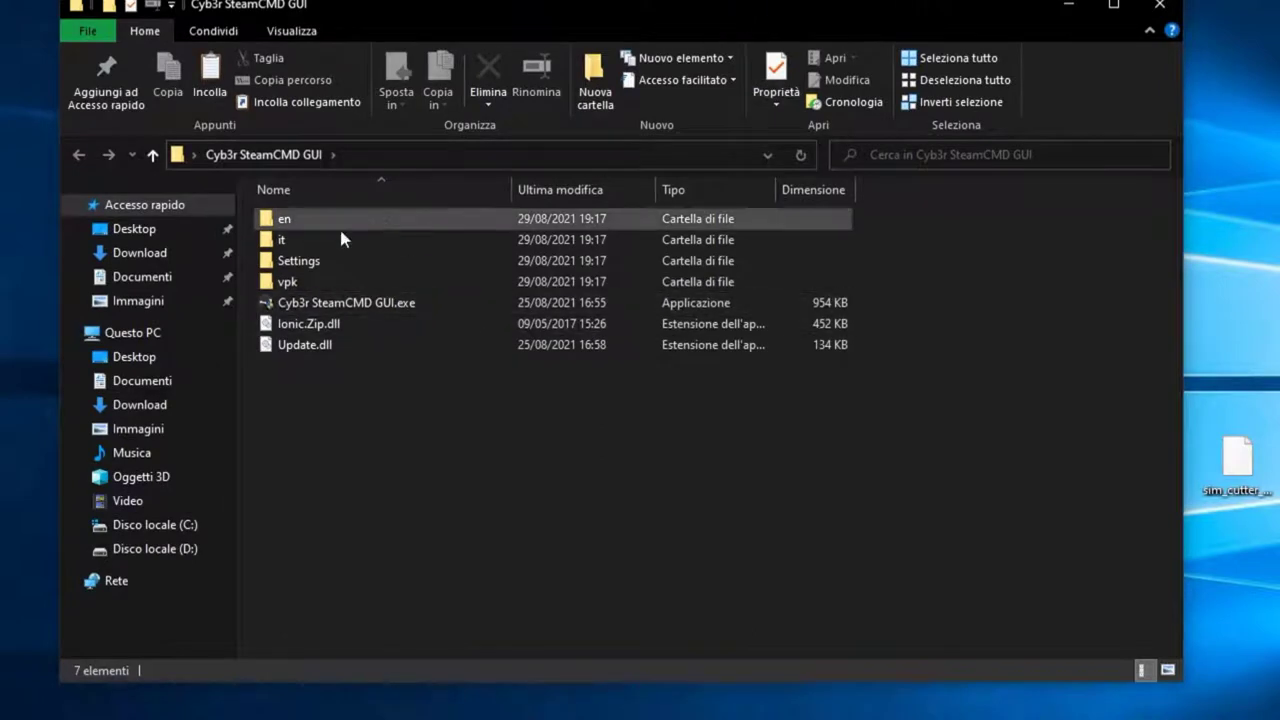
Step: Run Cyb3r SteamCMD GUI.exe, opening its Aggiorna / Installa page with Left 4 Dead 2 preselected
{"action": "left_click", "coordinate": [340, 305]}
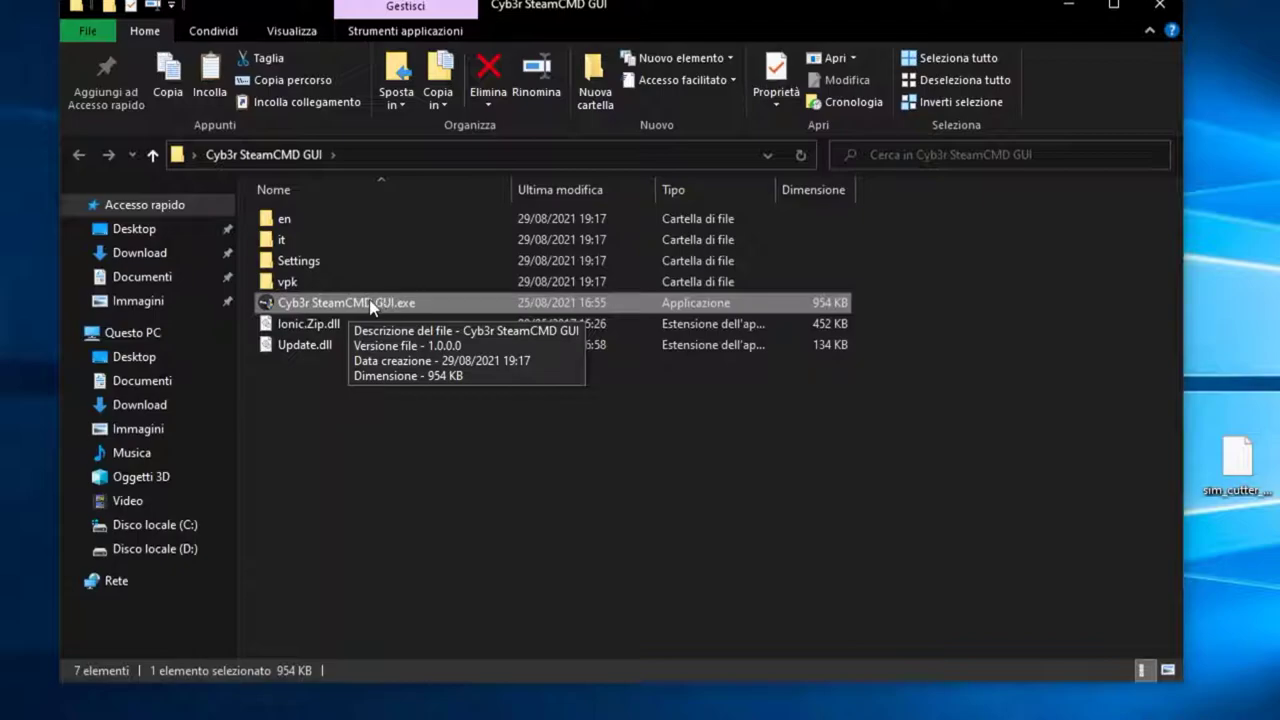
{"action": "double_click", "coordinate": [380, 300]}
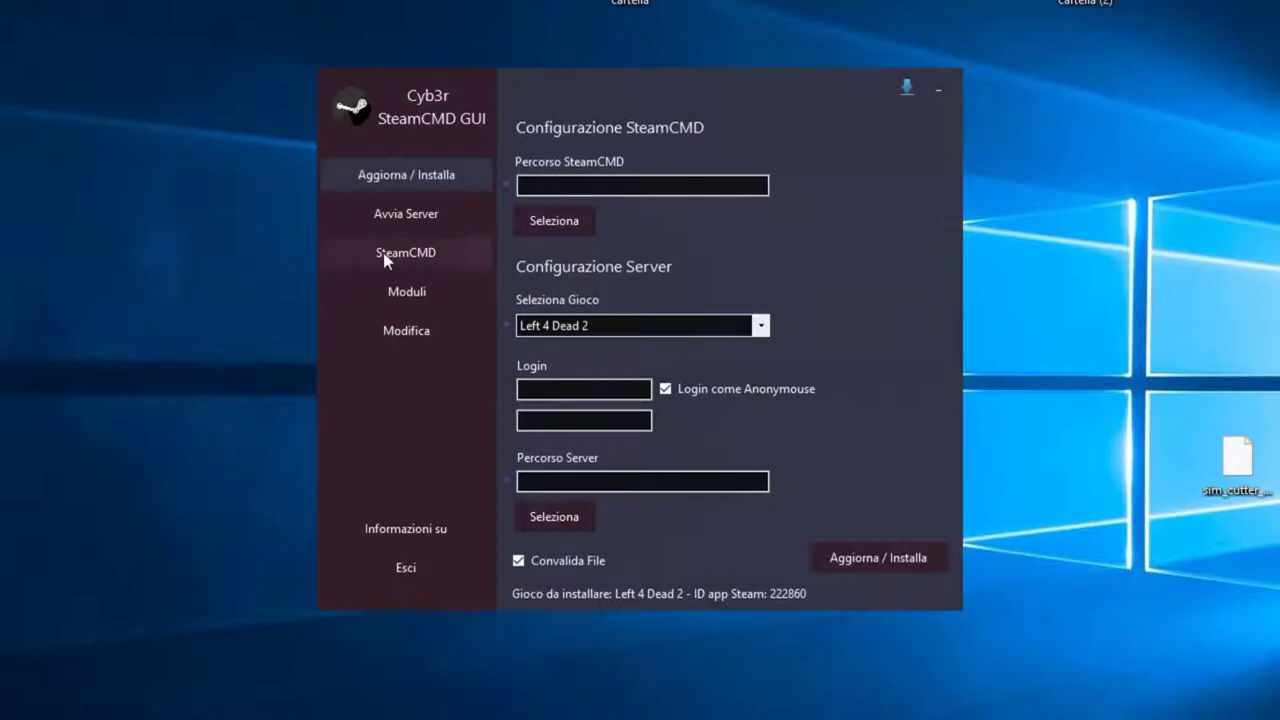
Step: Create a new desktop folder named 'L4D2 Server' via Nuovo > Cartella
{"action": "right_click", "coordinate": [112, 187]}
{"action": "mouse_move", "coordinate": [300, 395]}
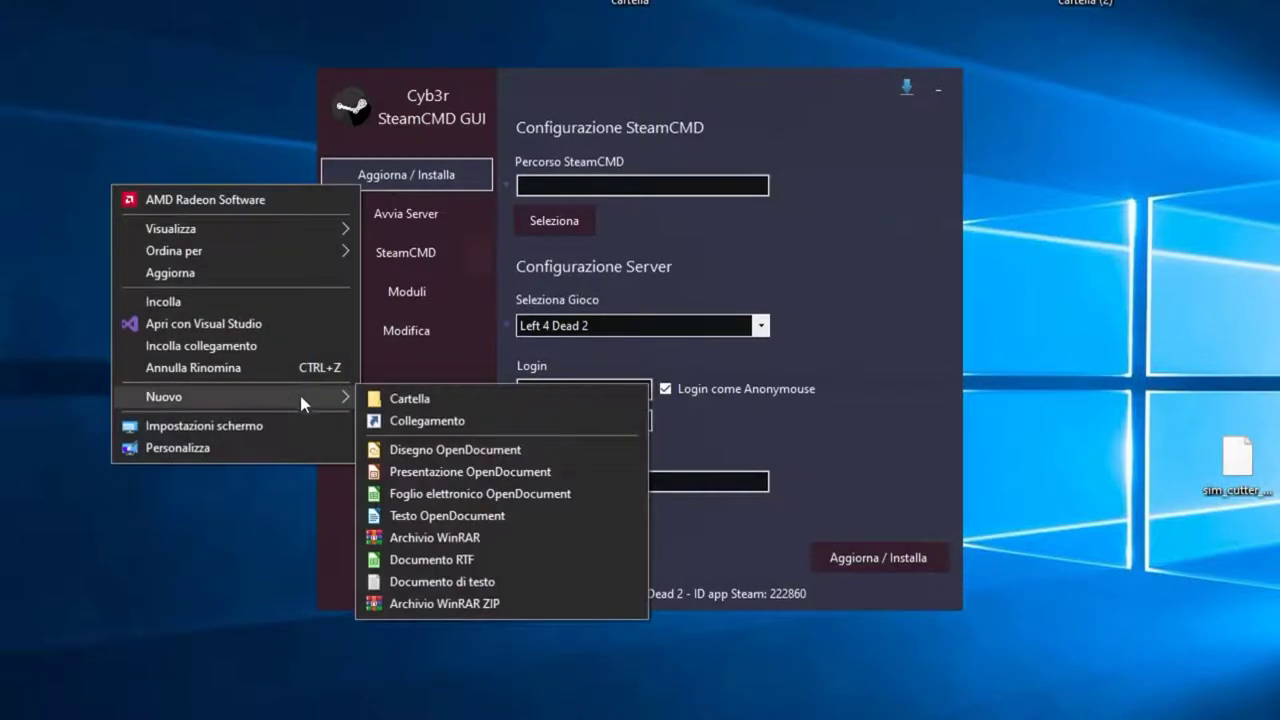
{"action": "left_click", "coordinate": [400, 398]}
{"action": "type", "text": "L4D"}
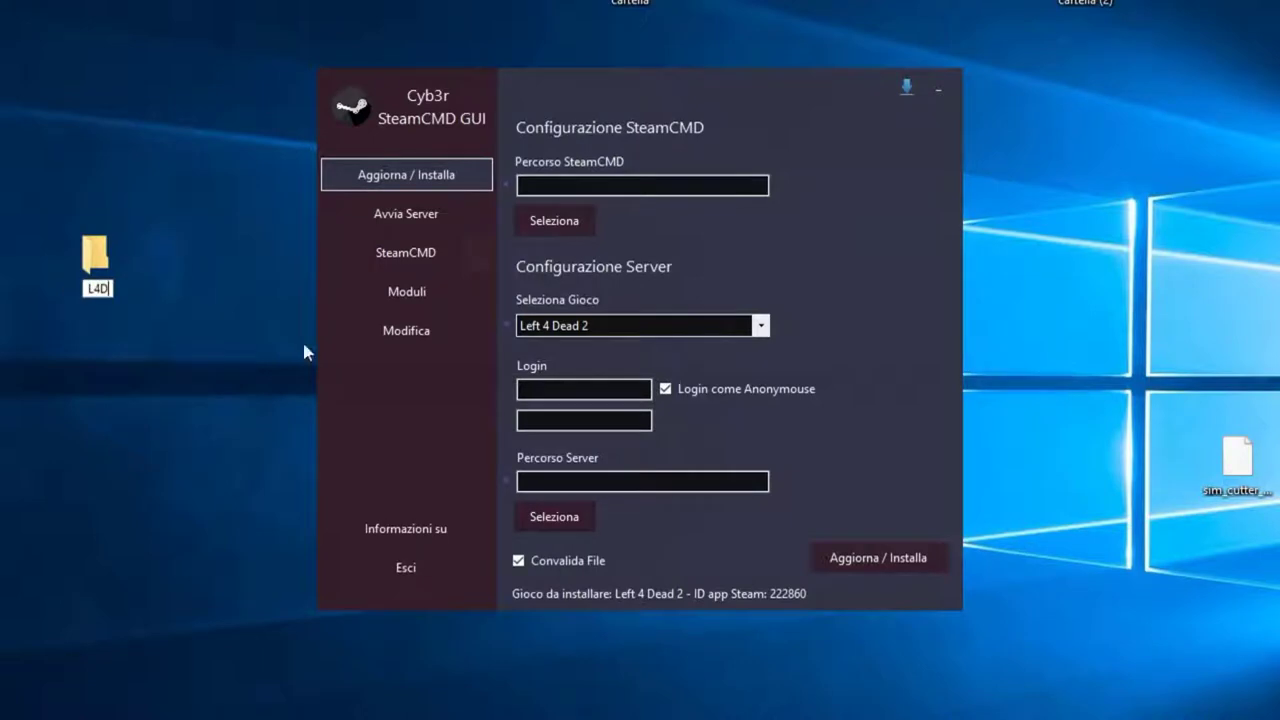
{"action": "type", "text": "2 Server"}
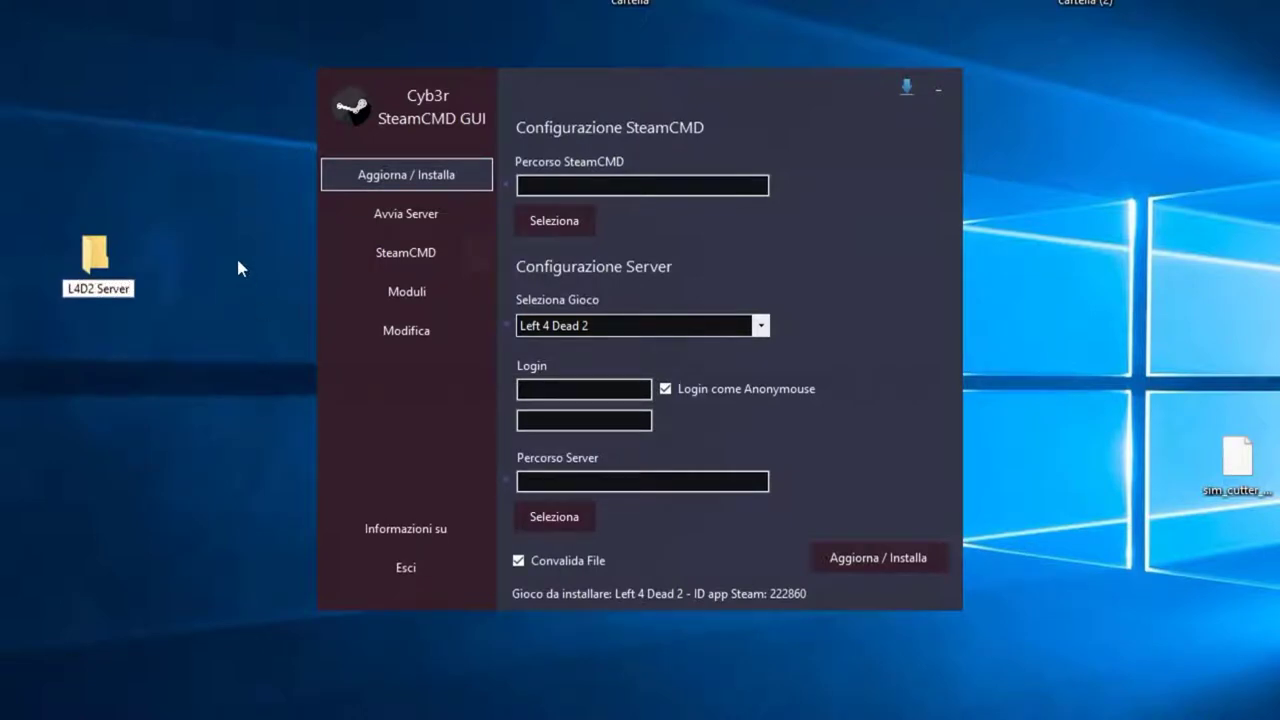
{"action": "key", "text": "Return"}
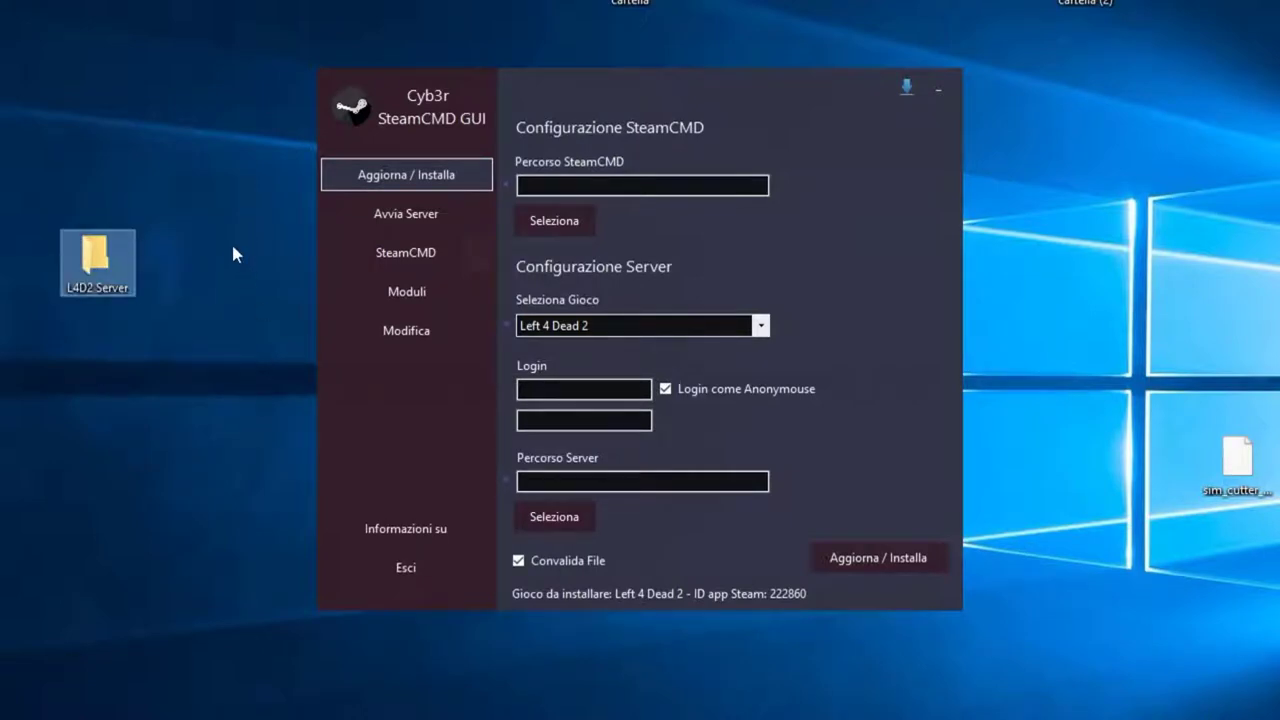
{"action": "left_click", "coordinate": [220, 232]}
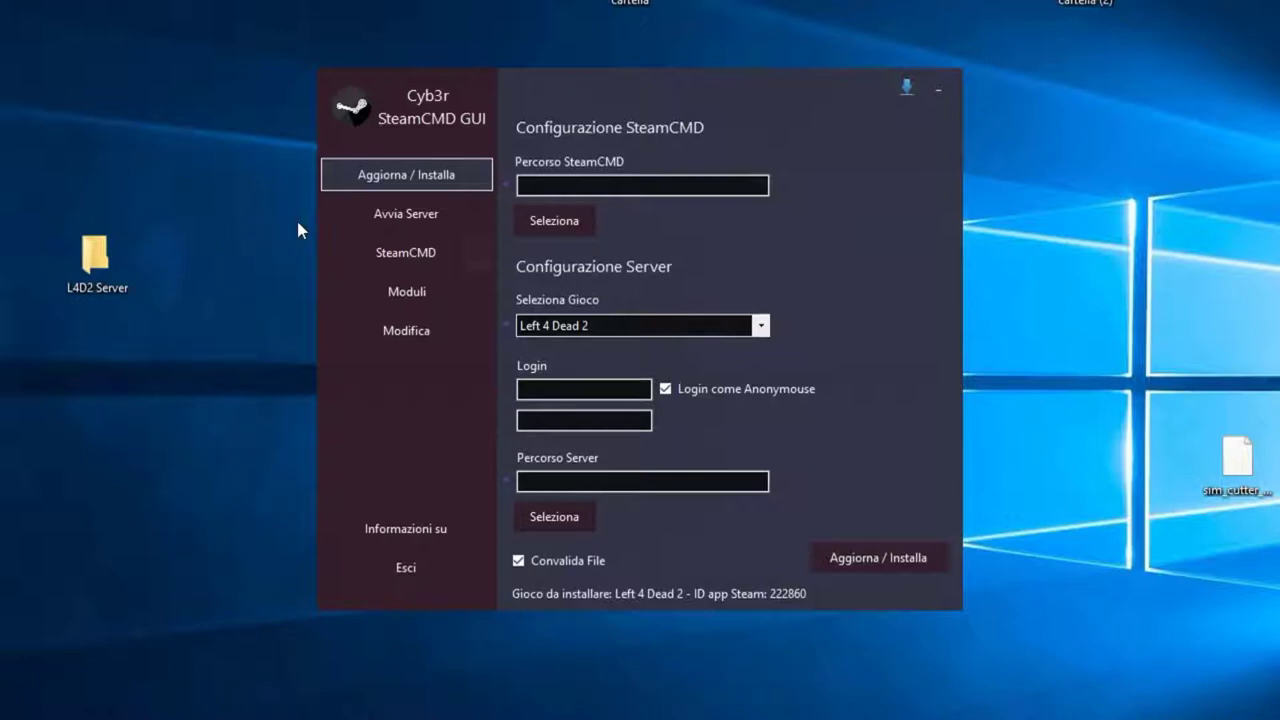
Step: Download SteamCMD with Scarica SteamCMD, check the new steamcmd folder, and return to Aggiorna / Installa
{"action": "left_click", "coordinate": [415, 257]}
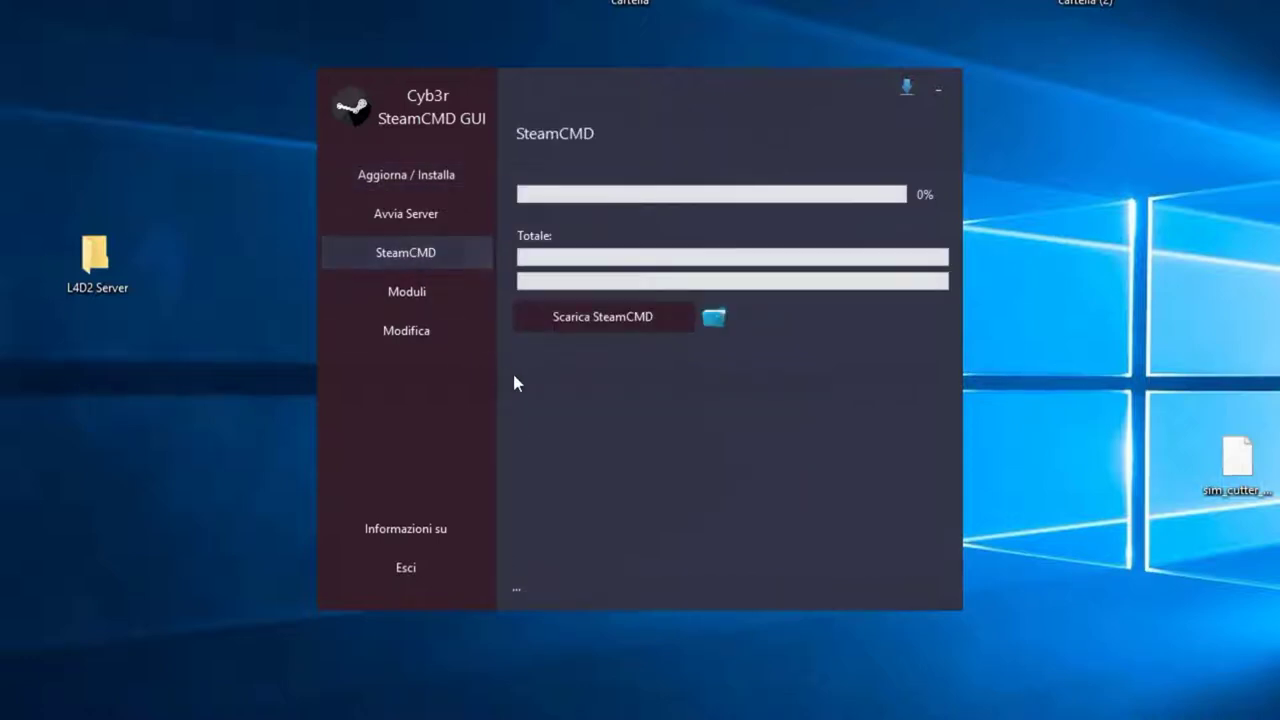
{"action": "left_click", "coordinate": [600, 318]}
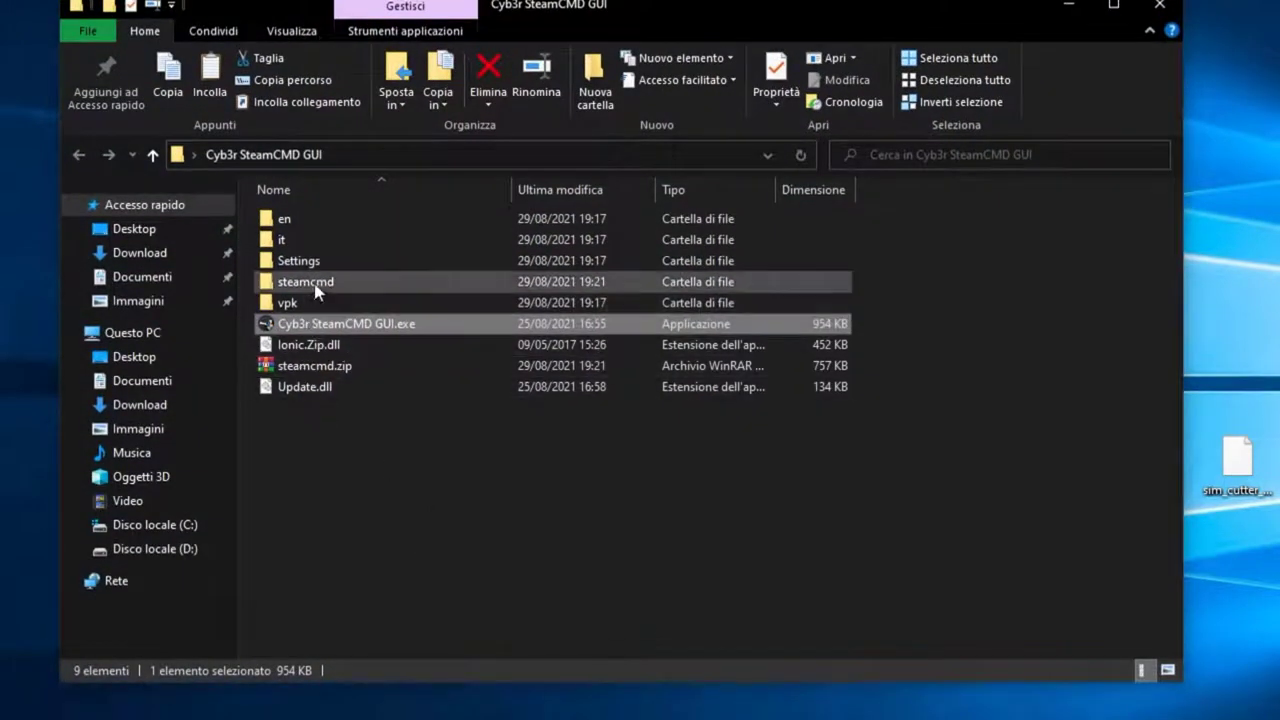
{"action": "left_click", "coordinate": [318, 284]}
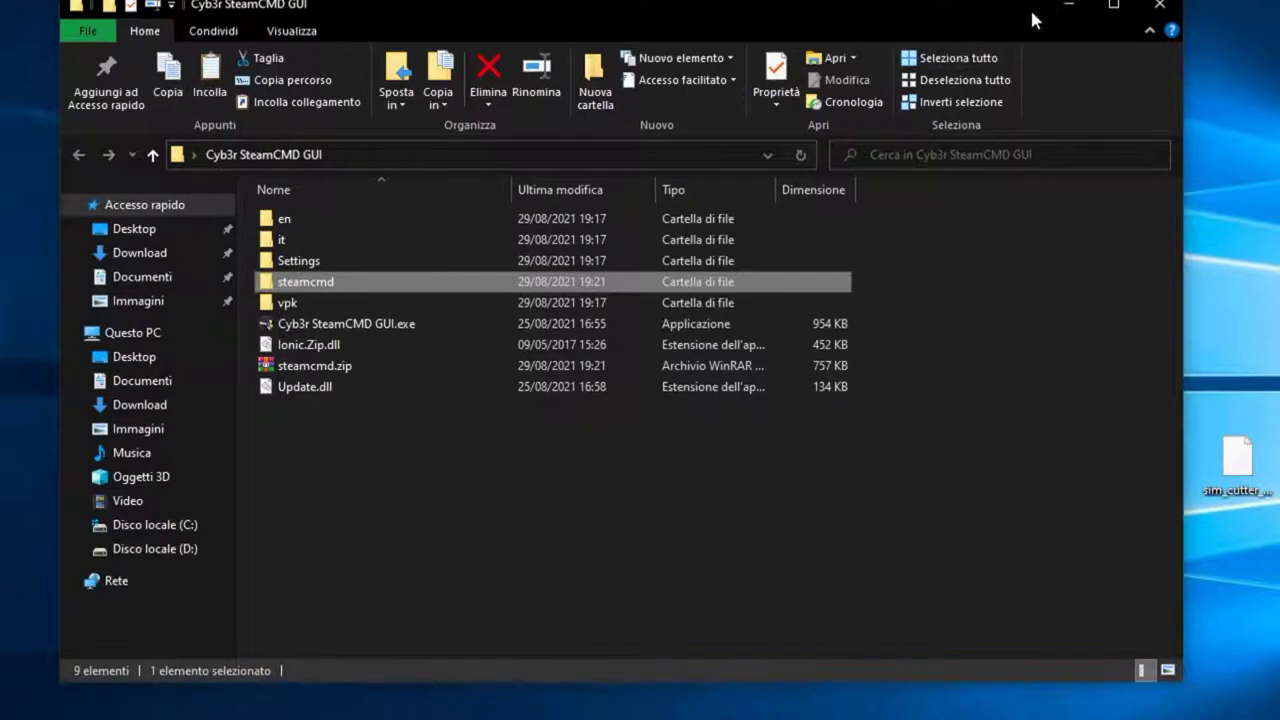
{"action": "left_click", "coordinate": [1068, 6]}
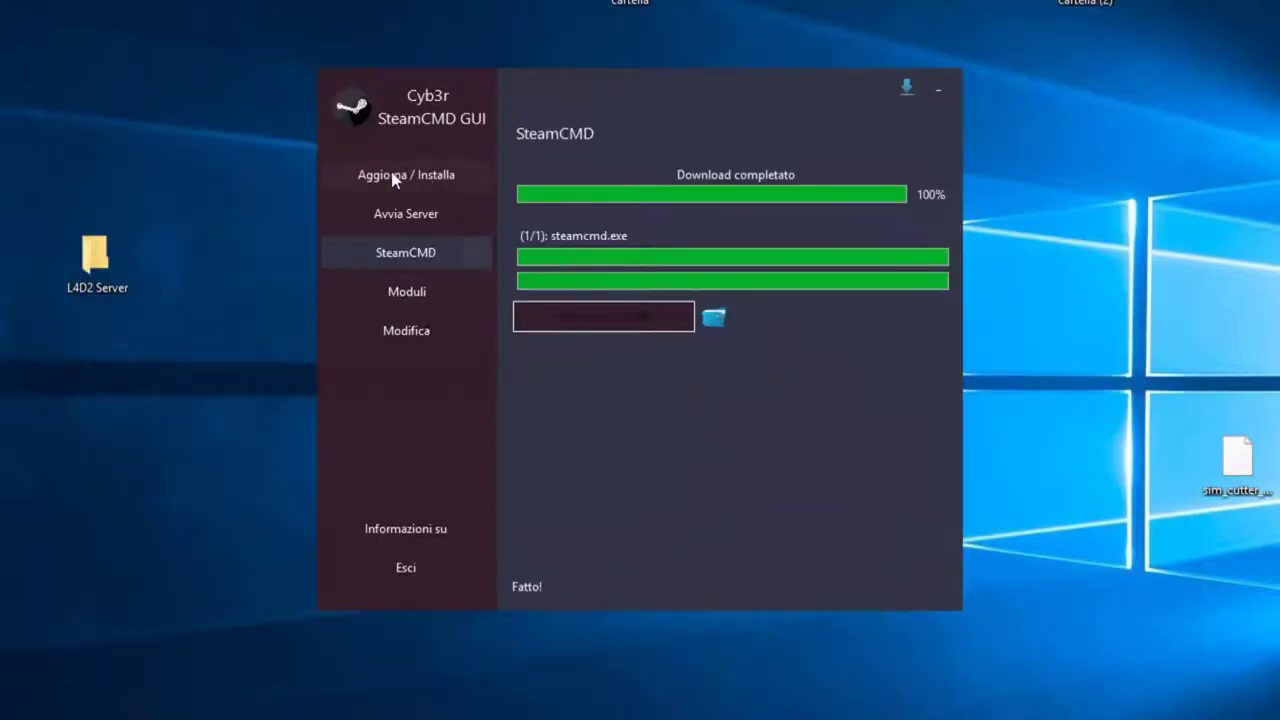
{"action": "left_click", "coordinate": [418, 178]}
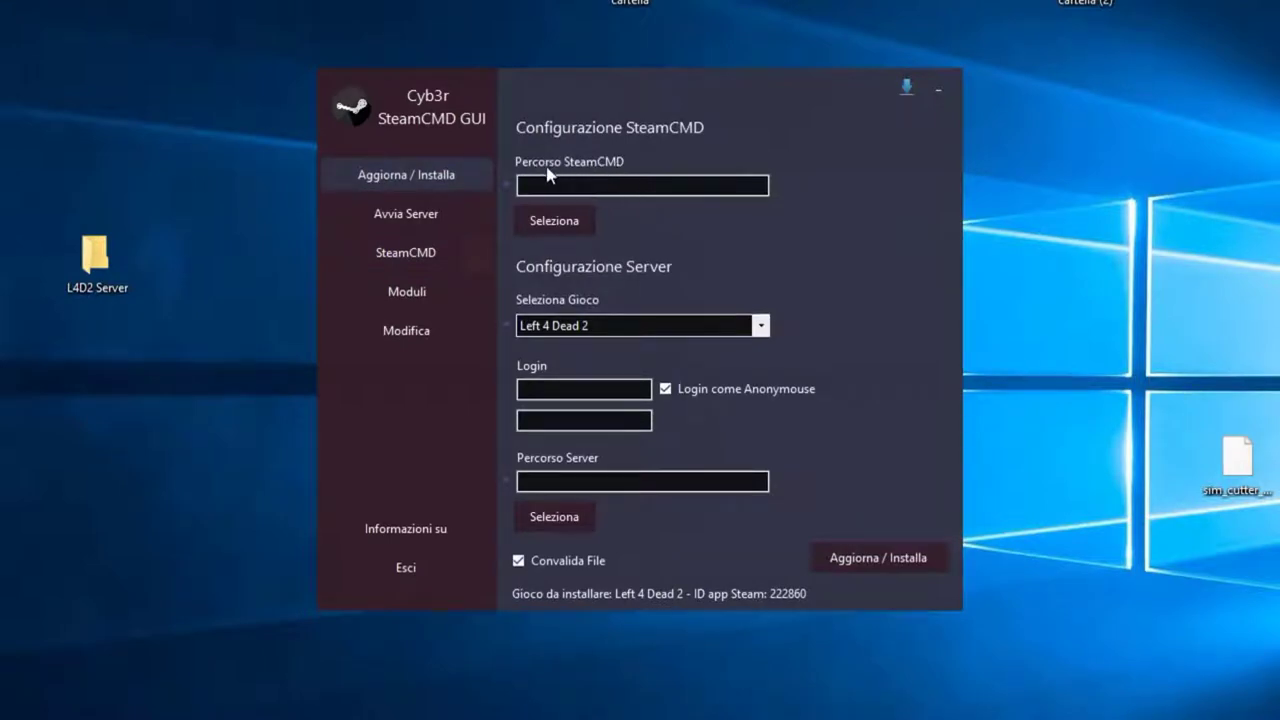
Step: Point Percorso SteamCMD to the steamcmd folder inside Cyb3r SteamCMD GUI, keeping Left 4 Dead 2 selected
{"action": "left_click", "coordinate": [565, 223]}
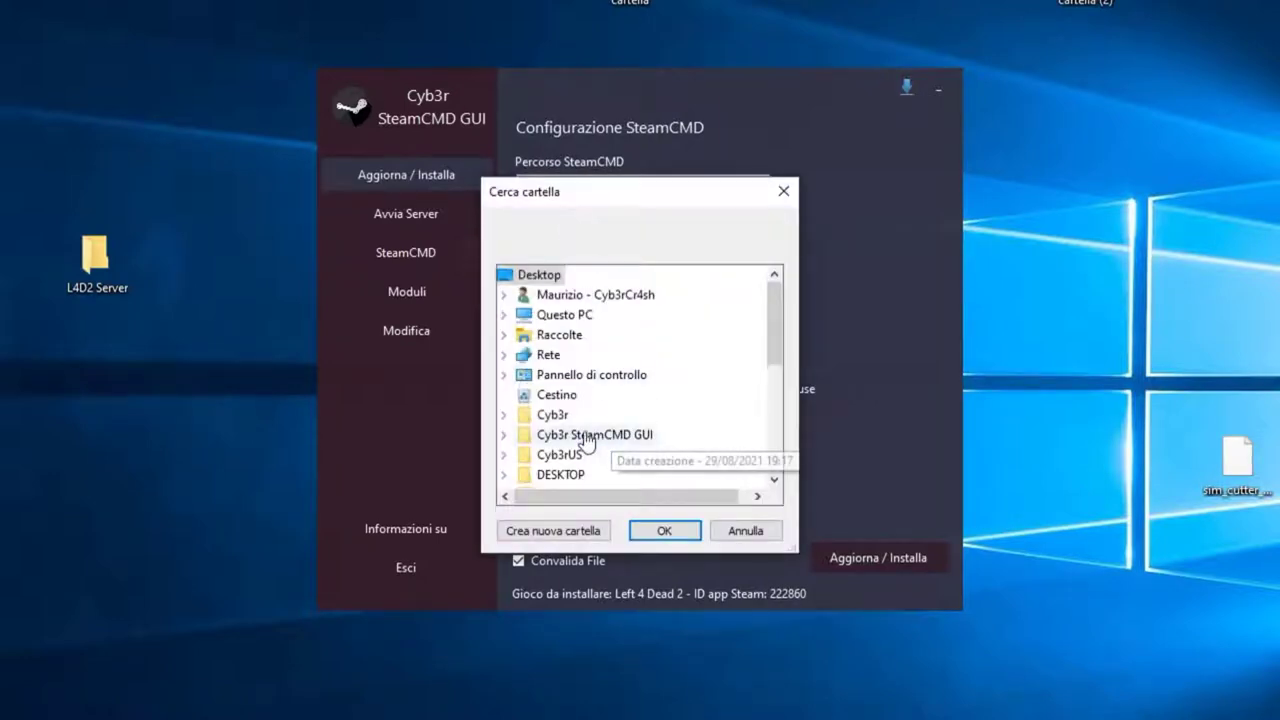
{"action": "left_click", "coordinate": [598, 434]}
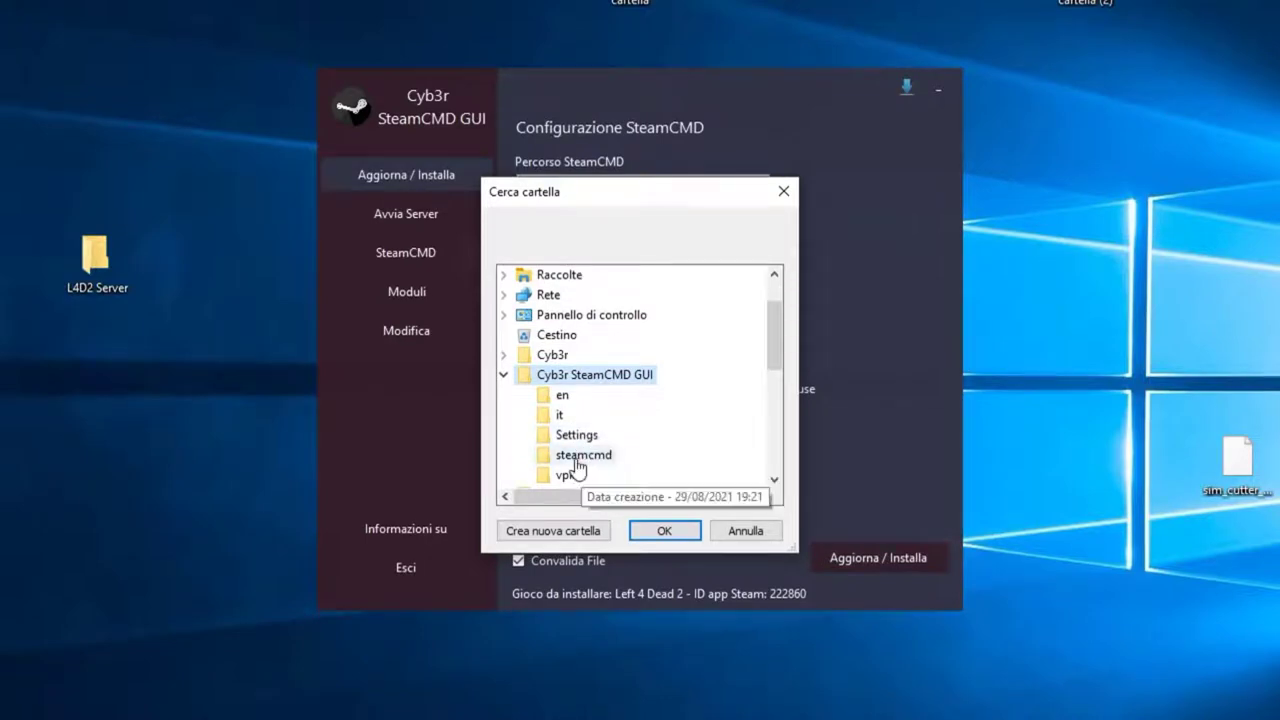
{"action": "left_click", "coordinate": [584, 456]}
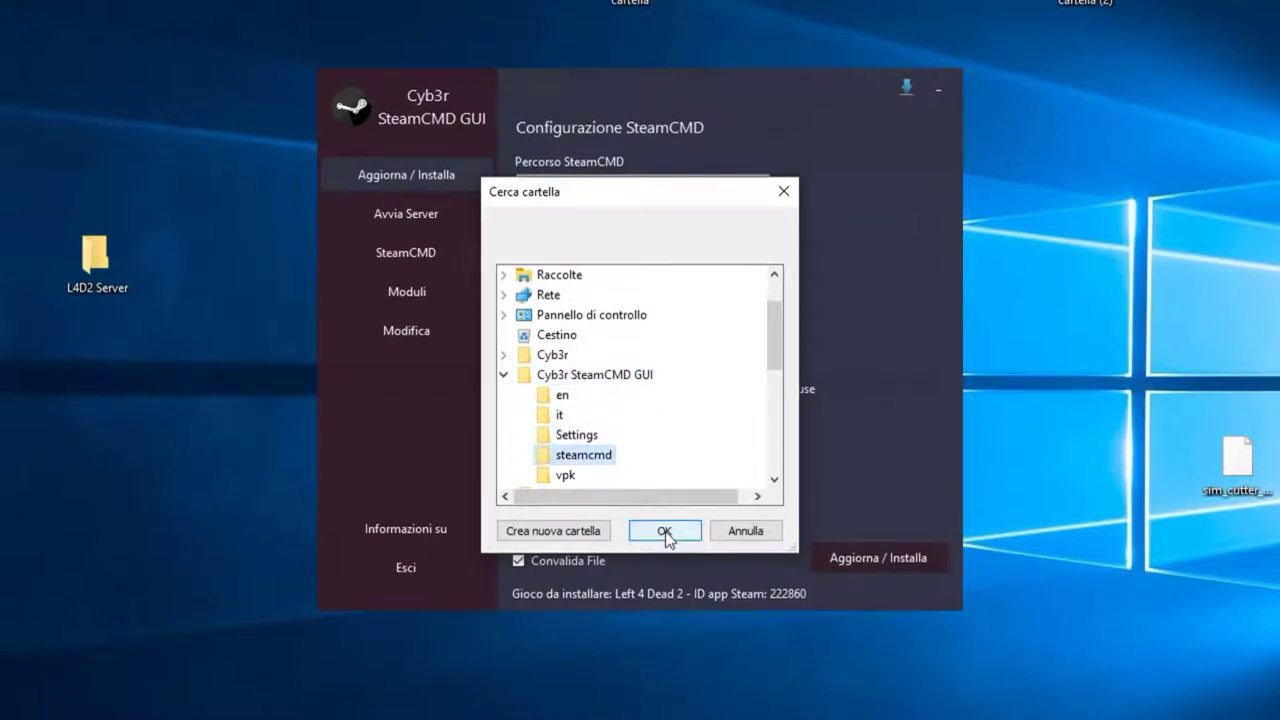
{"action": "left_click", "coordinate": [664, 531]}
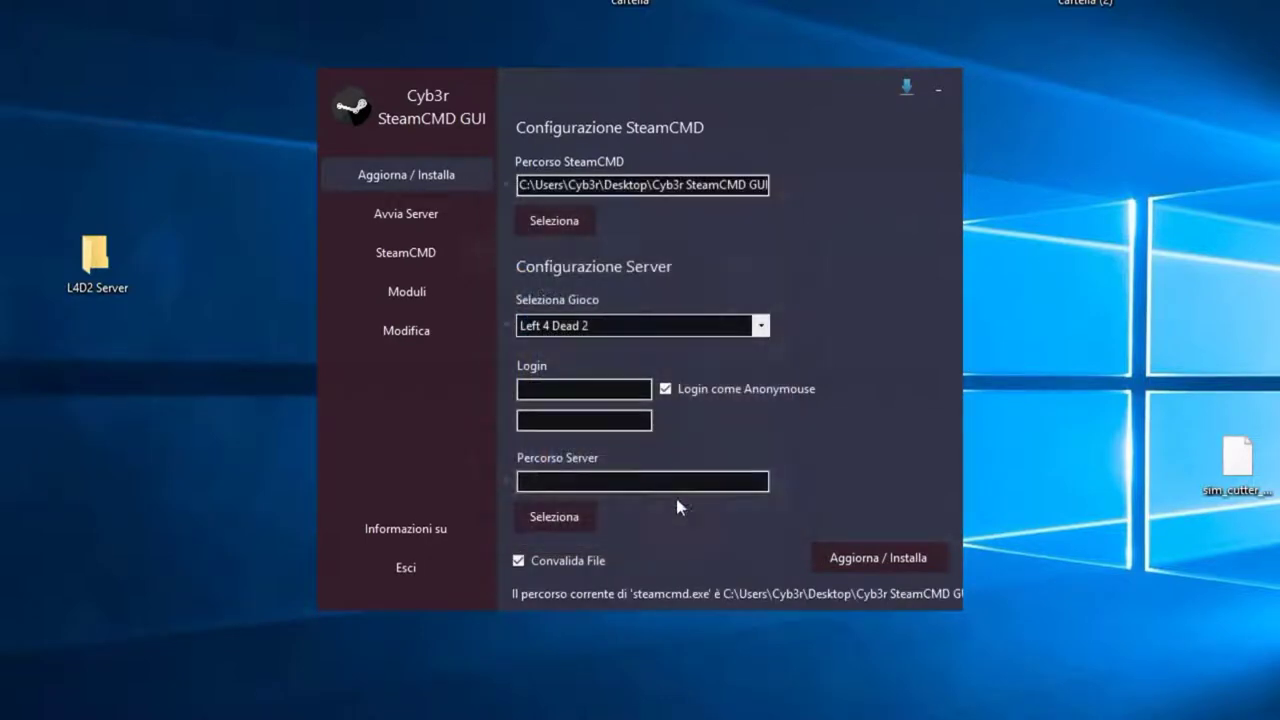
{"action": "left_click", "coordinate": [599, 323]}
{"action": "left_click", "coordinate": [612, 328]}
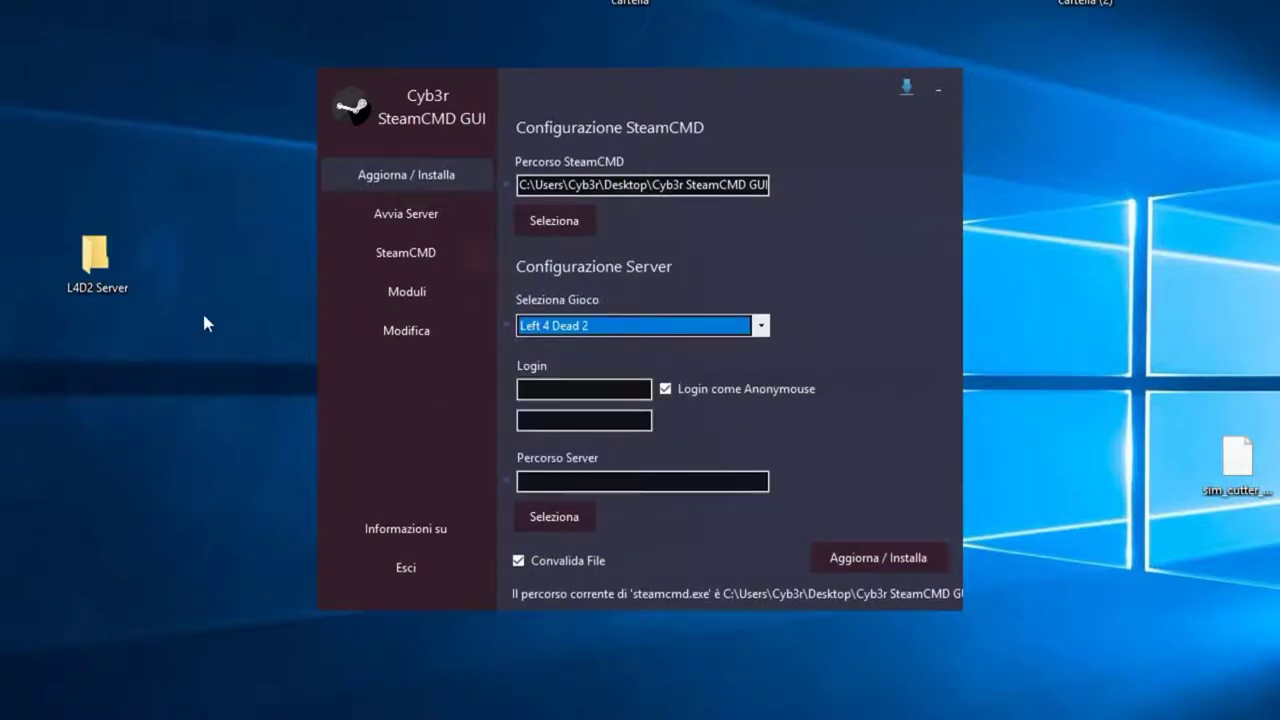
{"action": "left_click", "coordinate": [637, 328]}
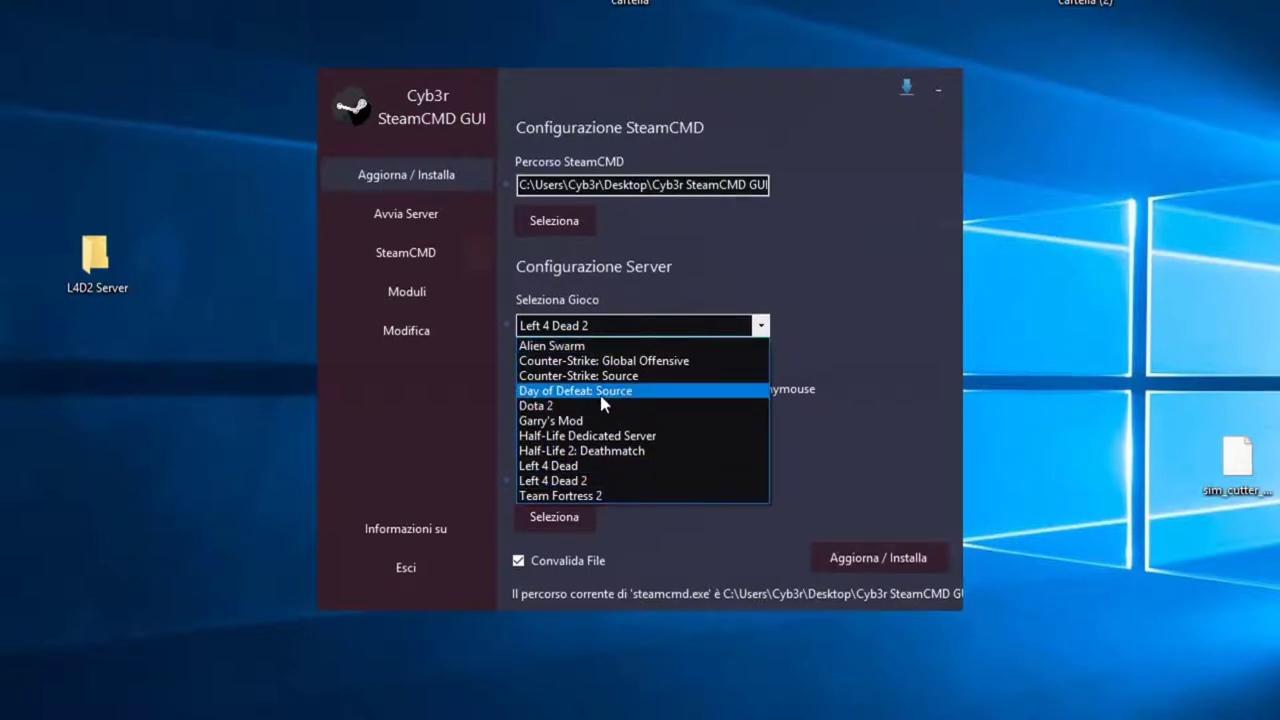
{"action": "left_click", "coordinate": [620, 328]}
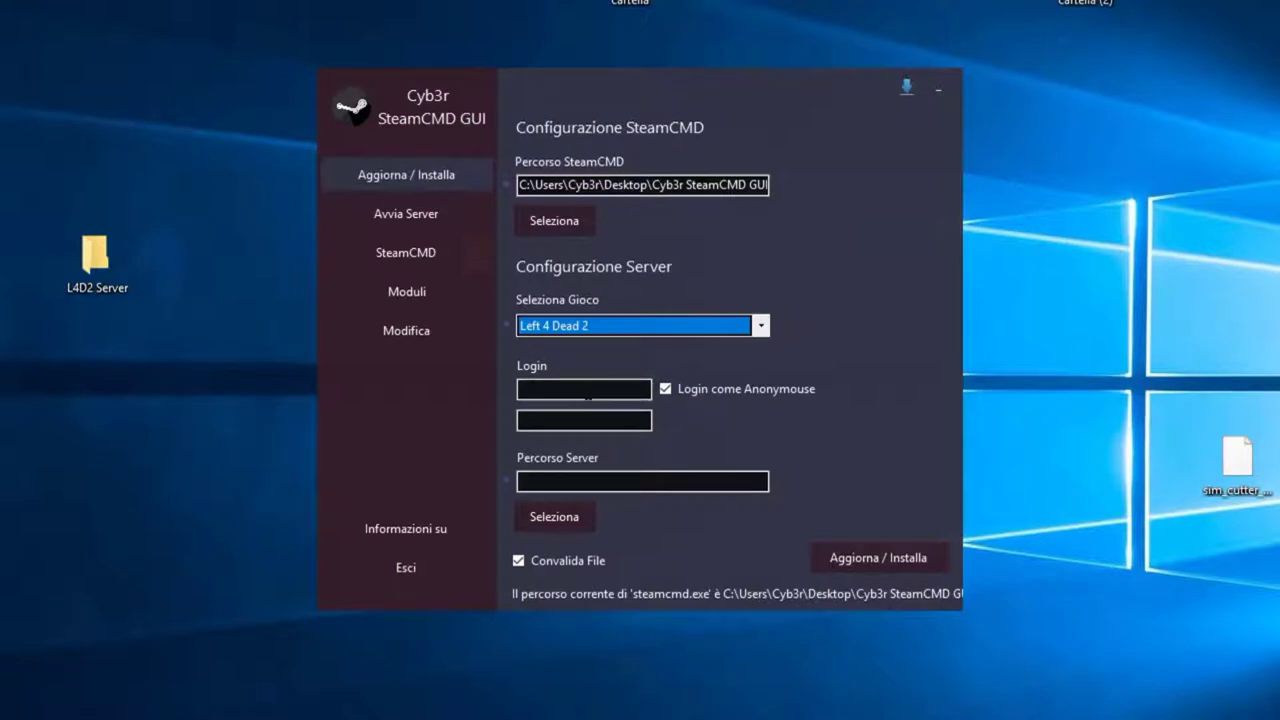
{"action": "left_click", "coordinate": [606, 328]}
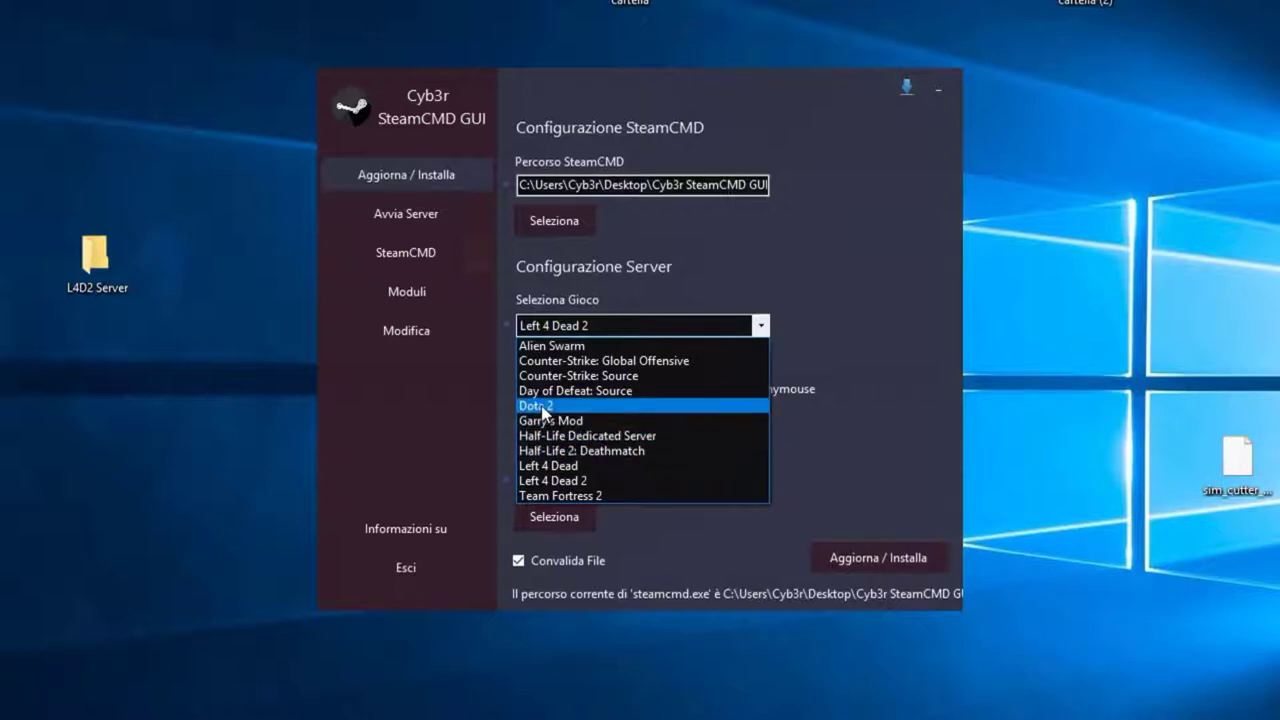
{"action": "left_click", "coordinate": [724, 240]}
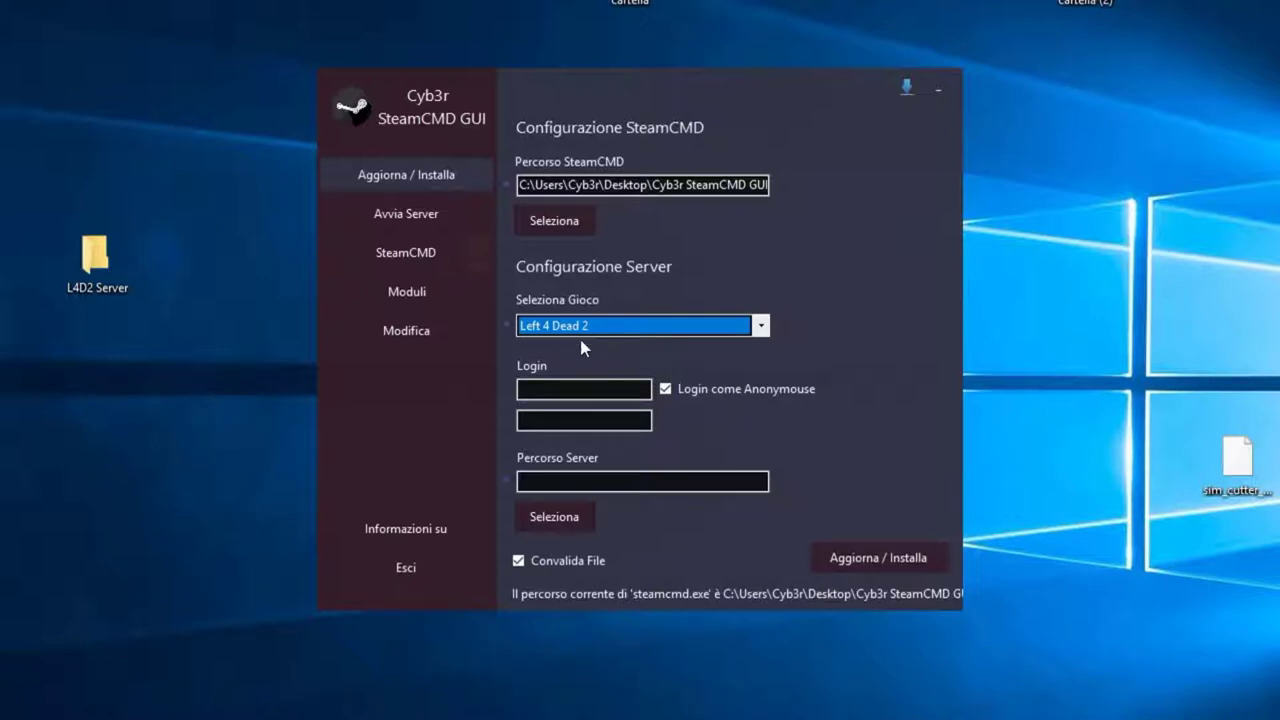
{"action": "left_click", "coordinate": [666, 389]}
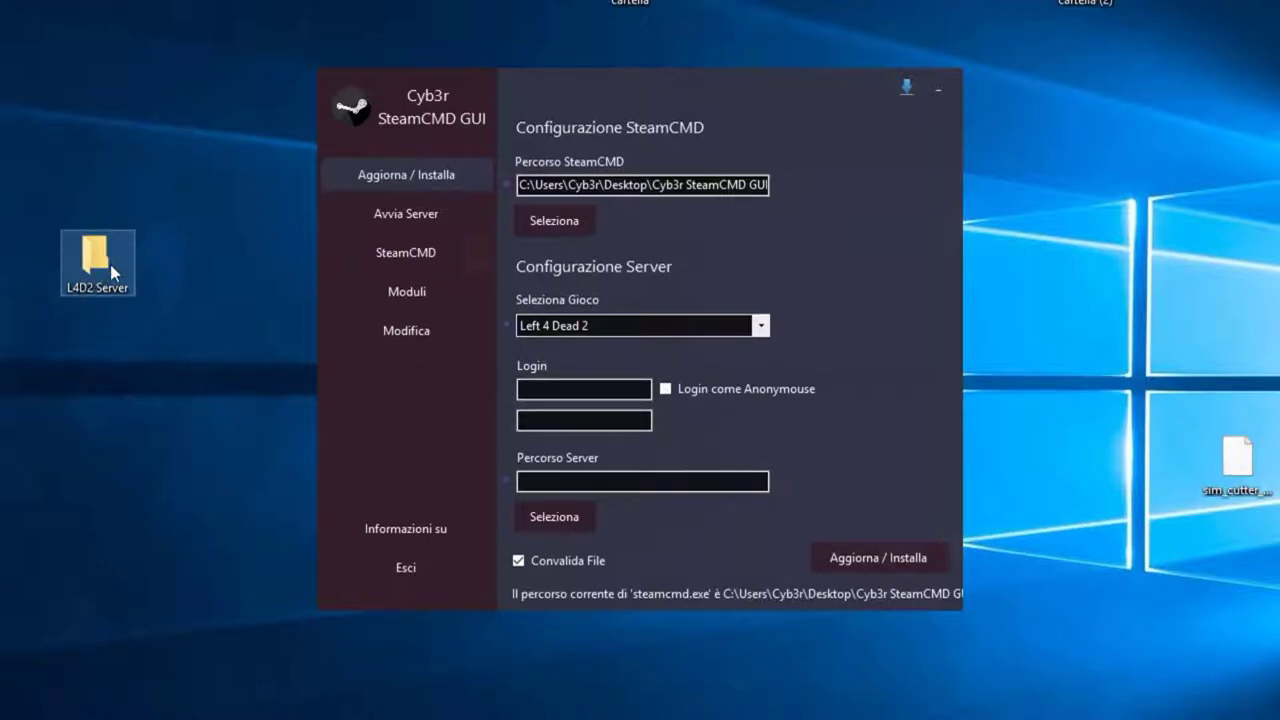
{"action": "left_click", "coordinate": [665, 390]}
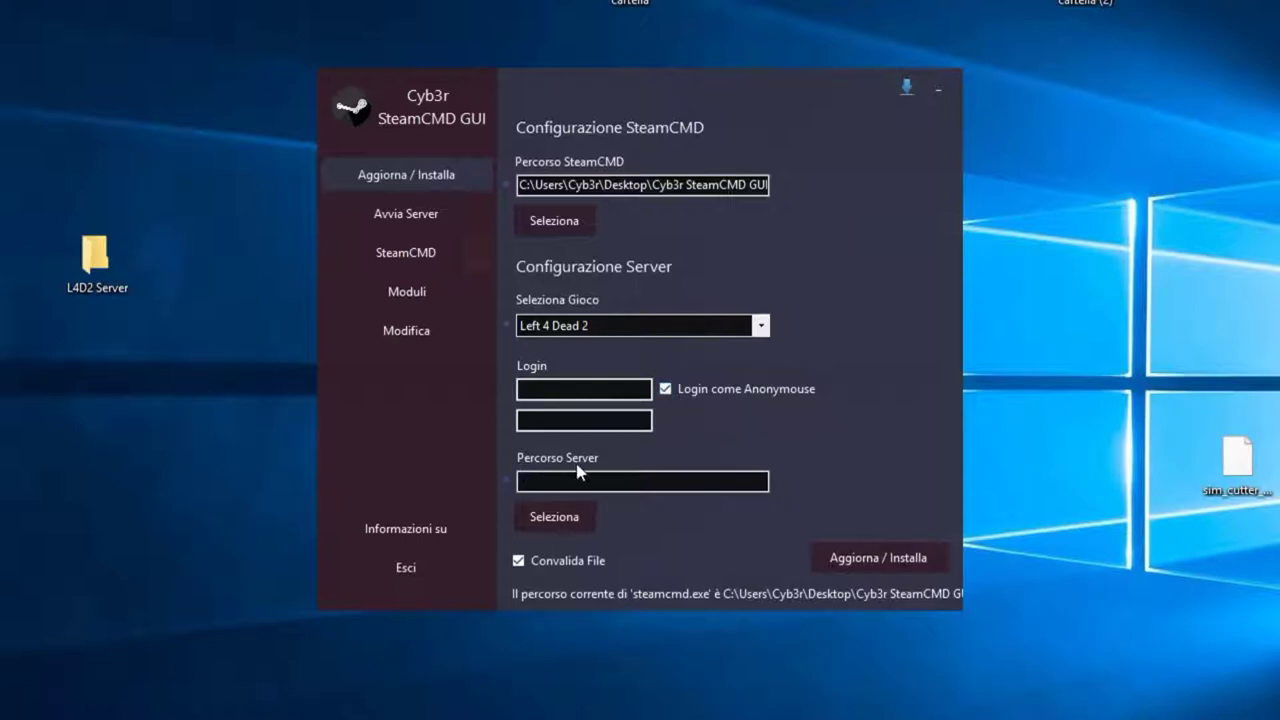
Step: Choose Desktop\L4D2 Server as the server install folder in the Cerca cartella dialog
{"action": "left_click", "coordinate": [566, 510]}
{"action": "scroll", "coordinate": [610, 385], "scroll_direction": "down", "scroll_amount": 5}
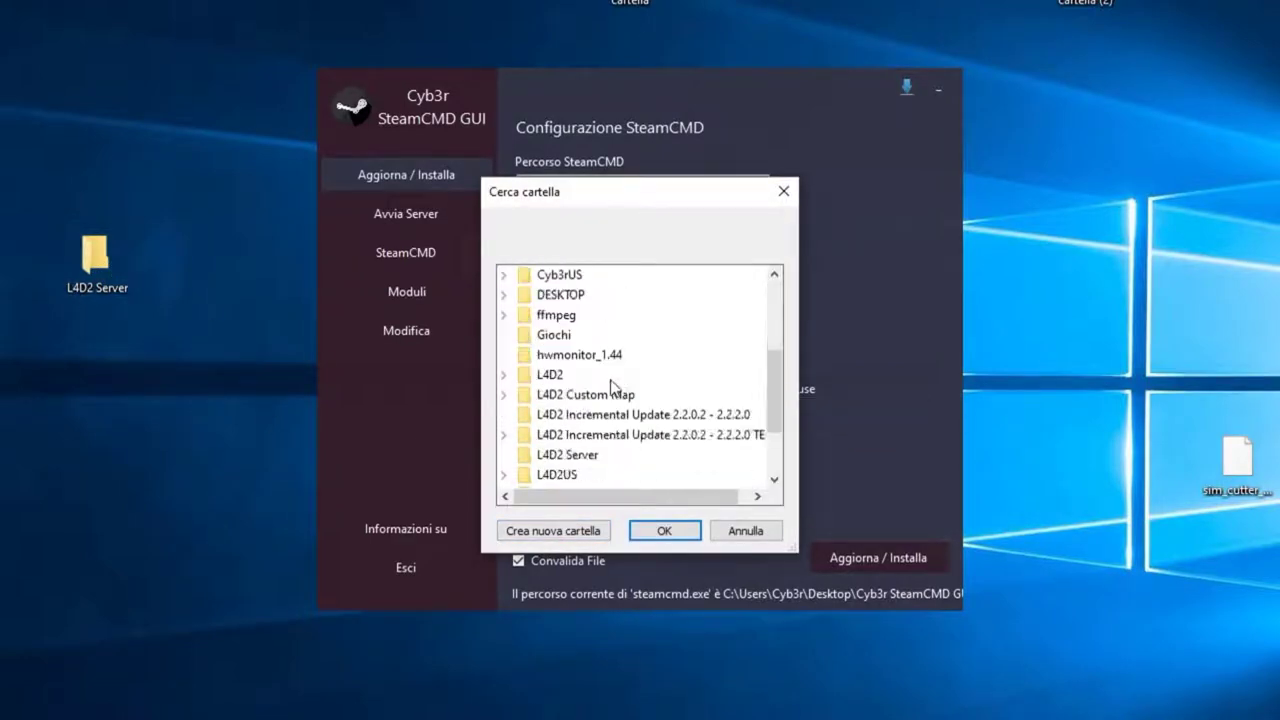
{"action": "left_click", "coordinate": [583, 358]}
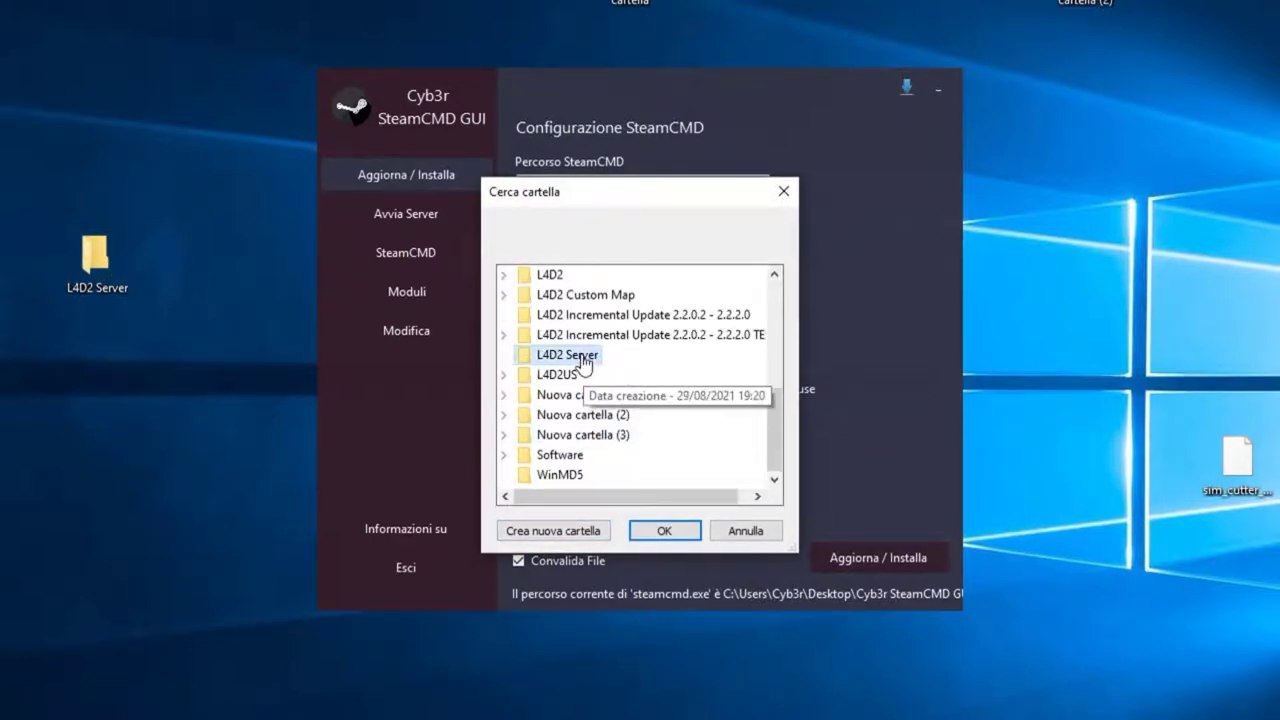
{"action": "left_click", "coordinate": [660, 530]}
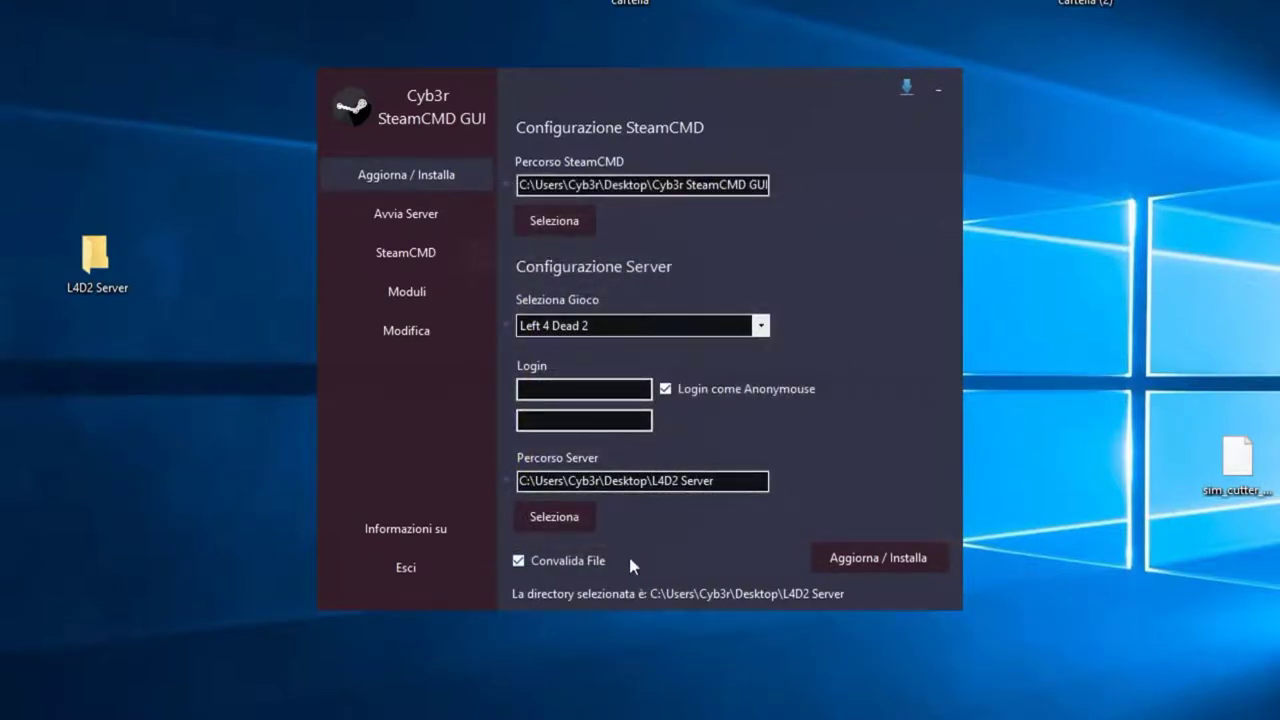
Step: Install the Left 4 Dead 2 server with Aggiorna / Installa, then switch to the Moduli page
{"action": "left_click", "coordinate": [870, 562]}
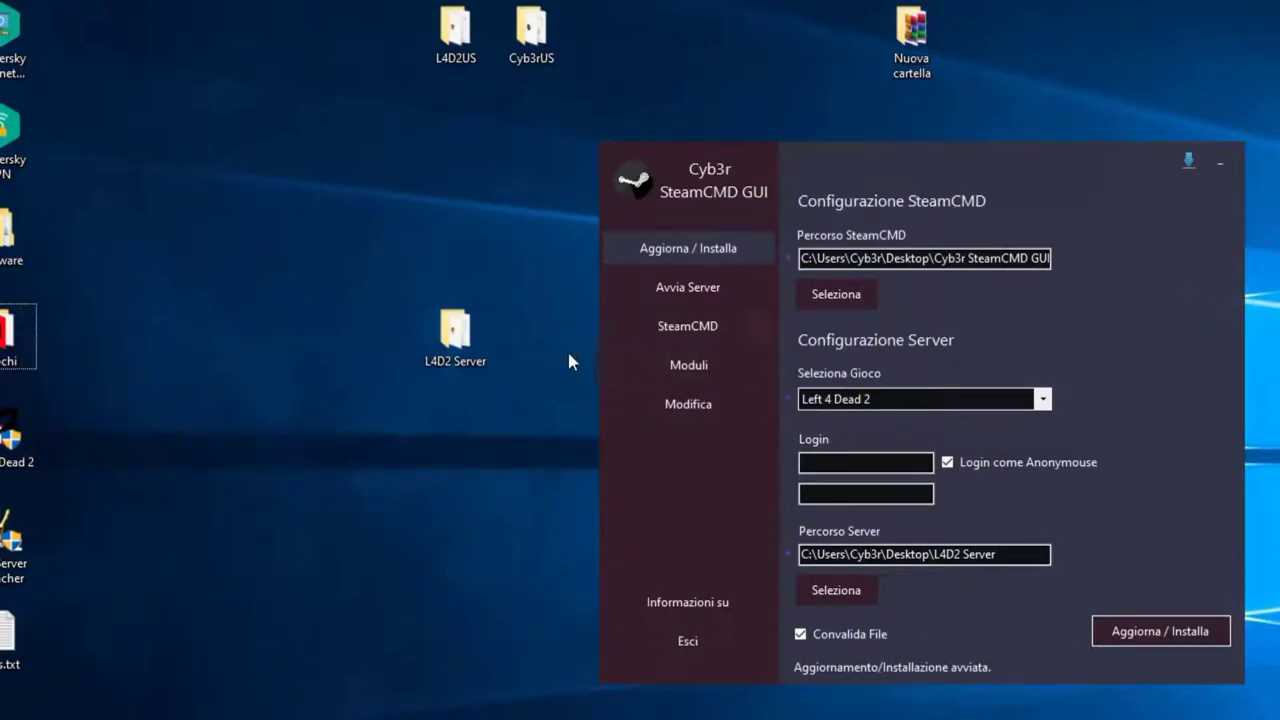
{"action": "left_click", "coordinate": [686, 372]}
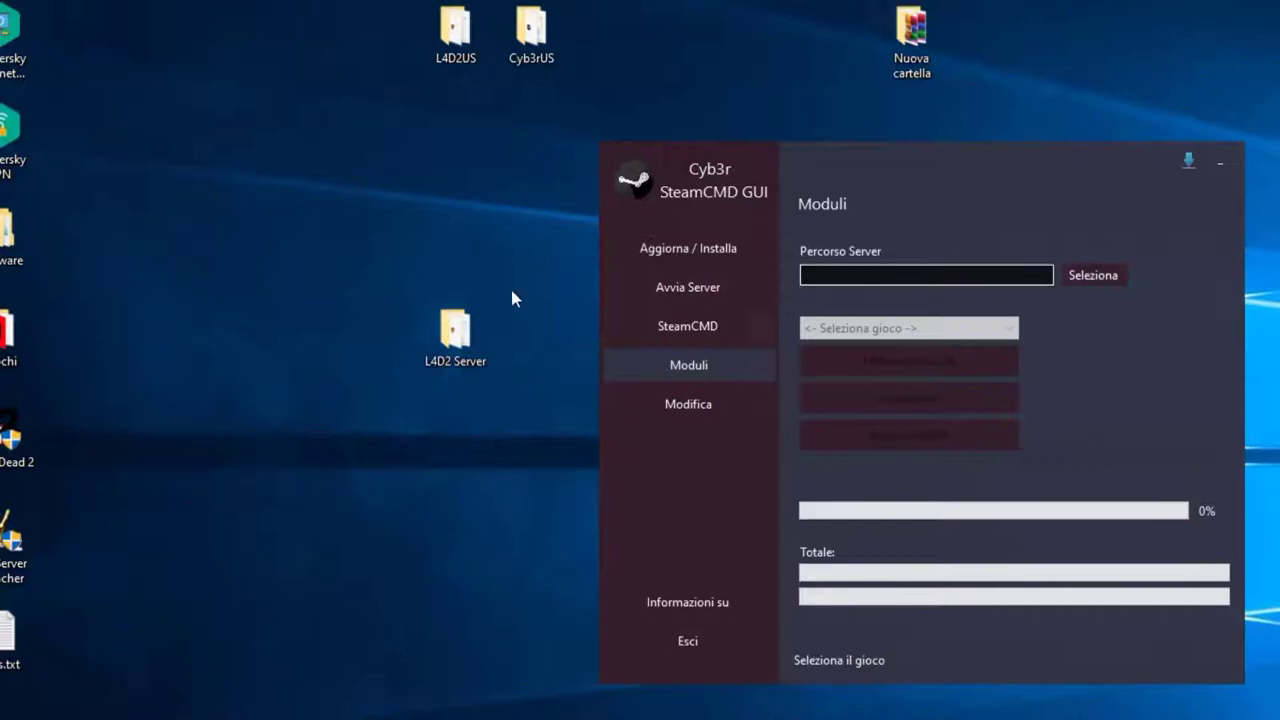
Step: Set the Moduli path to L4D2 Server and game to Left 4 Dead 2, then install Metamod Source
{"action": "left_click", "coordinate": [1093, 275]}
{"action": "scroll", "coordinate": [900, 420], "scroll_direction": "down", "scroll_amount": 4}
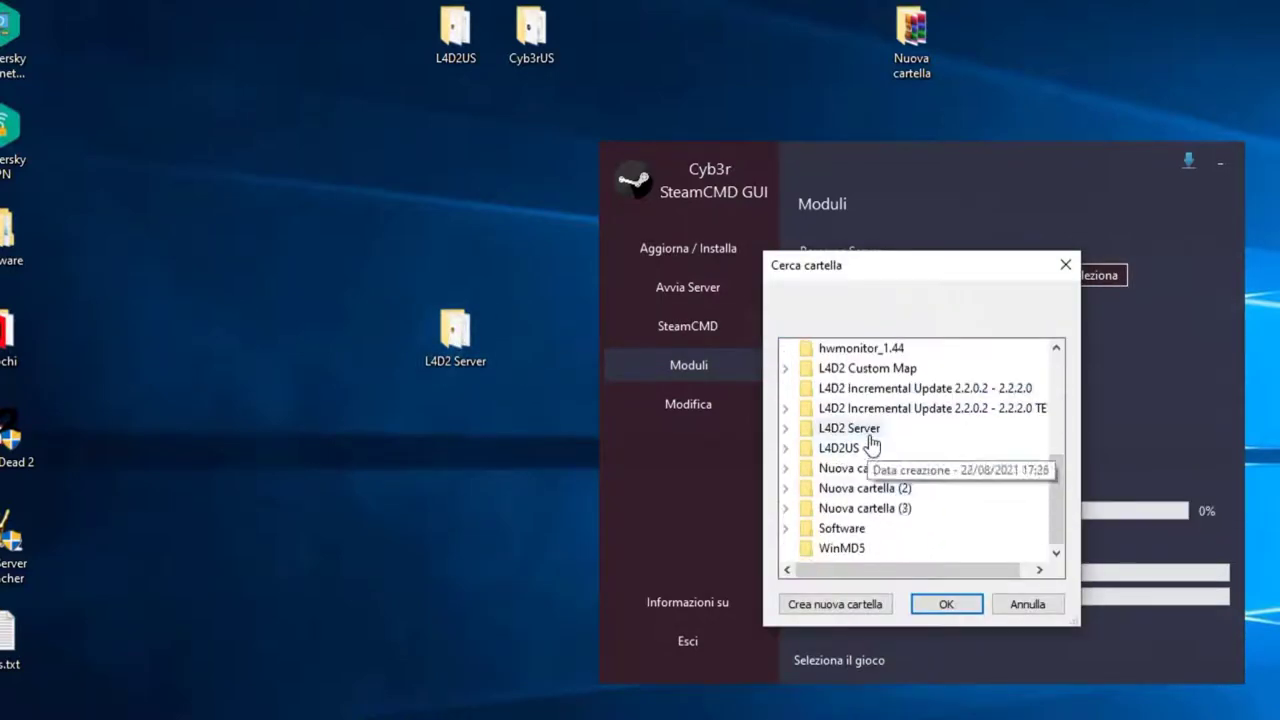
{"action": "double_click", "coordinate": [849, 428]}
{"action": "left_click", "coordinate": [946, 604]}
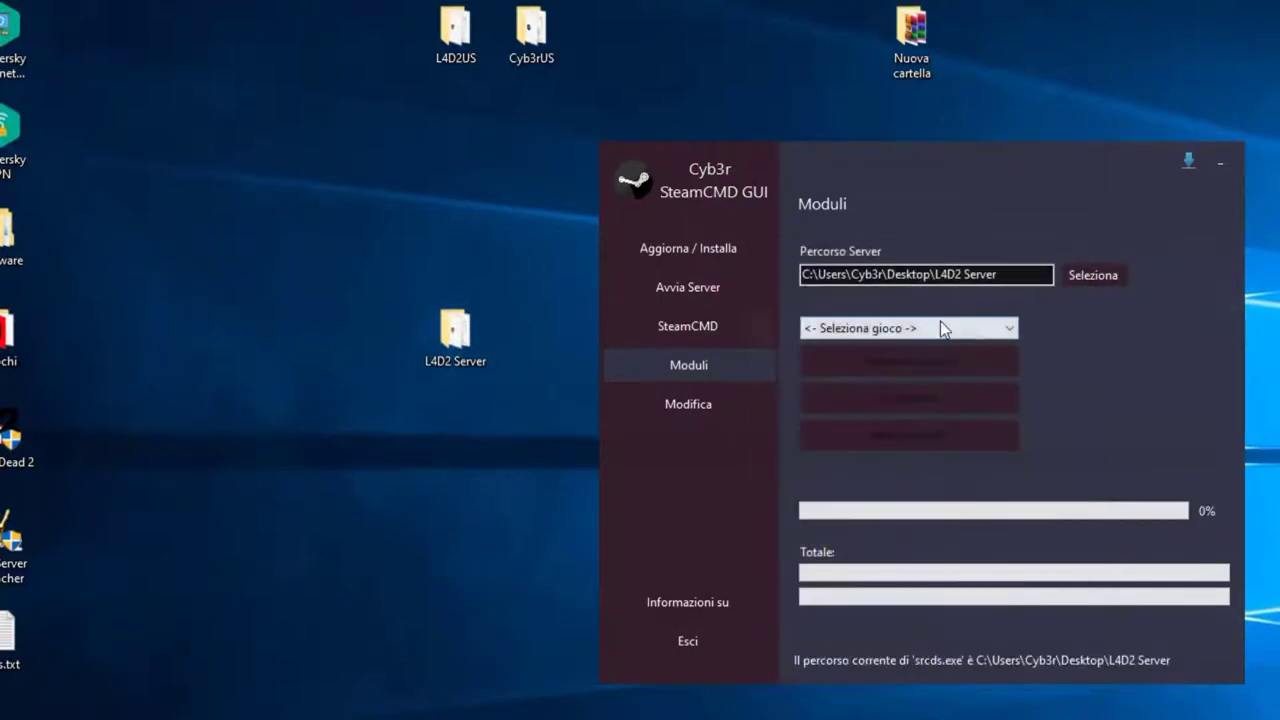
{"action": "left_click", "coordinate": [950, 331]}
{"action": "left_click", "coordinate": [880, 449]}
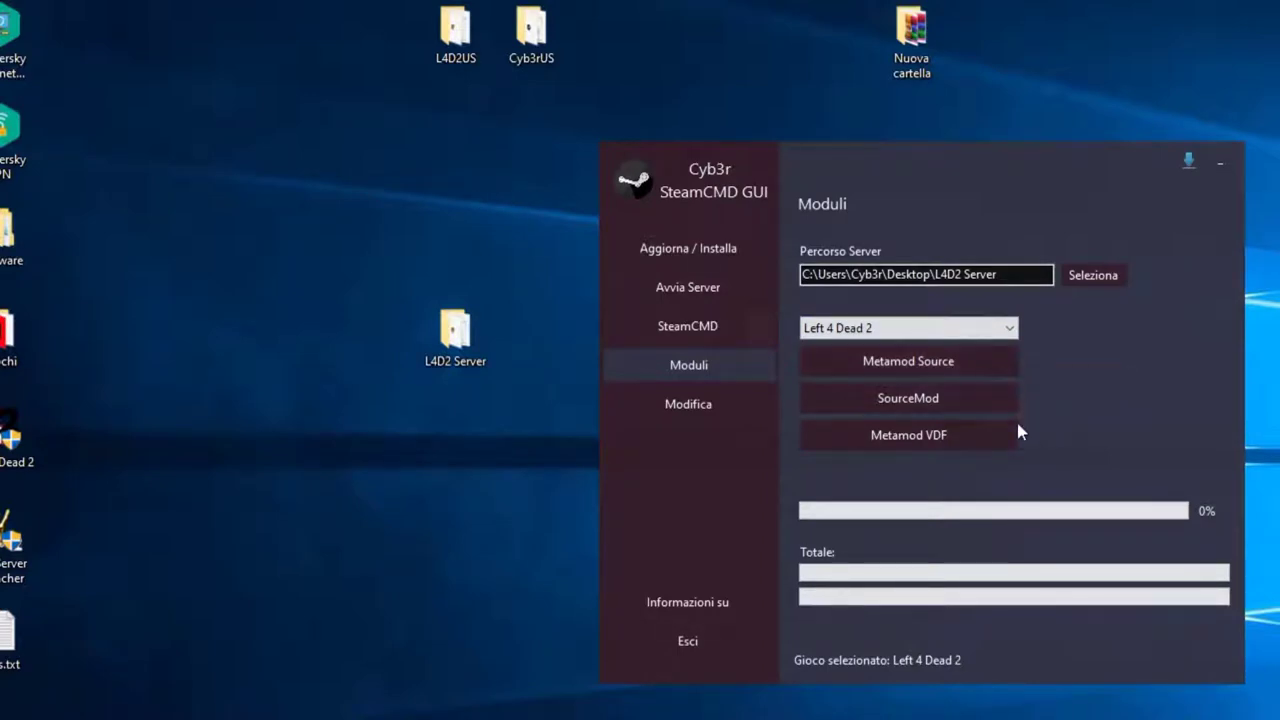
{"action": "left_click", "coordinate": [935, 366]}
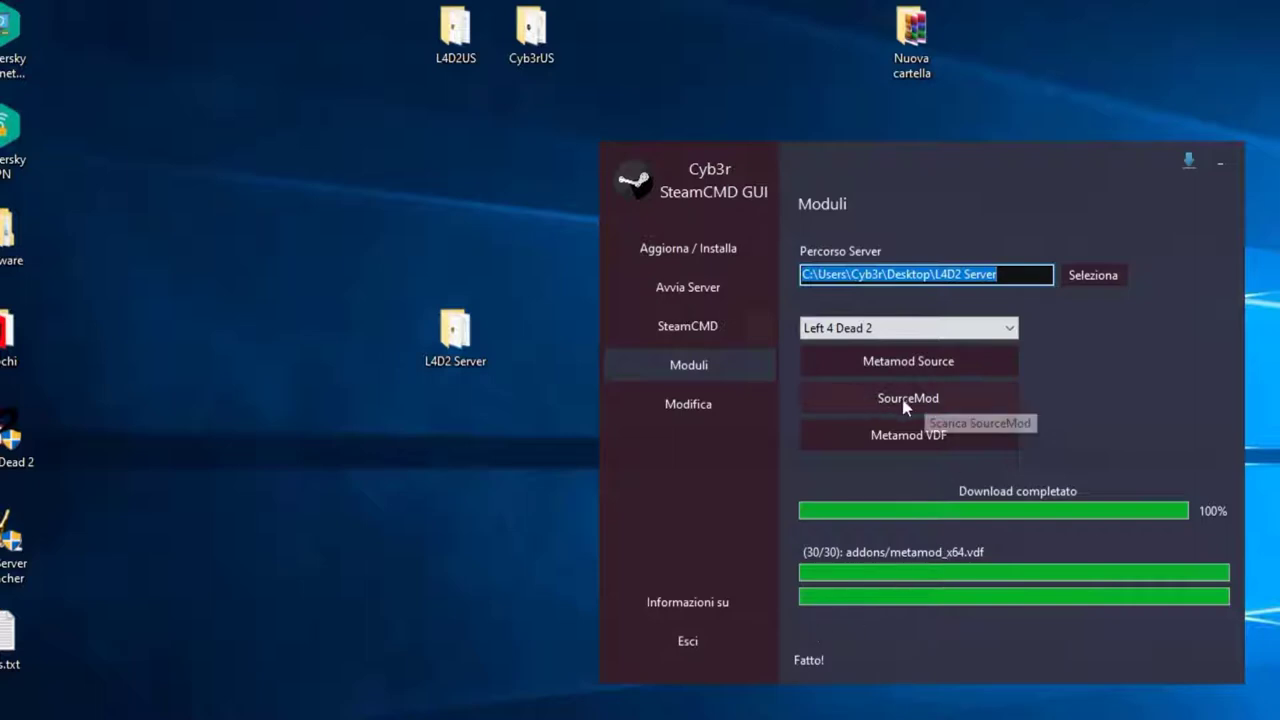
Step: Install SourceMod (1150 files extracted) and then Metamod VDF into the L4D2 Server folder
{"action": "left_click", "coordinate": [934, 399]}
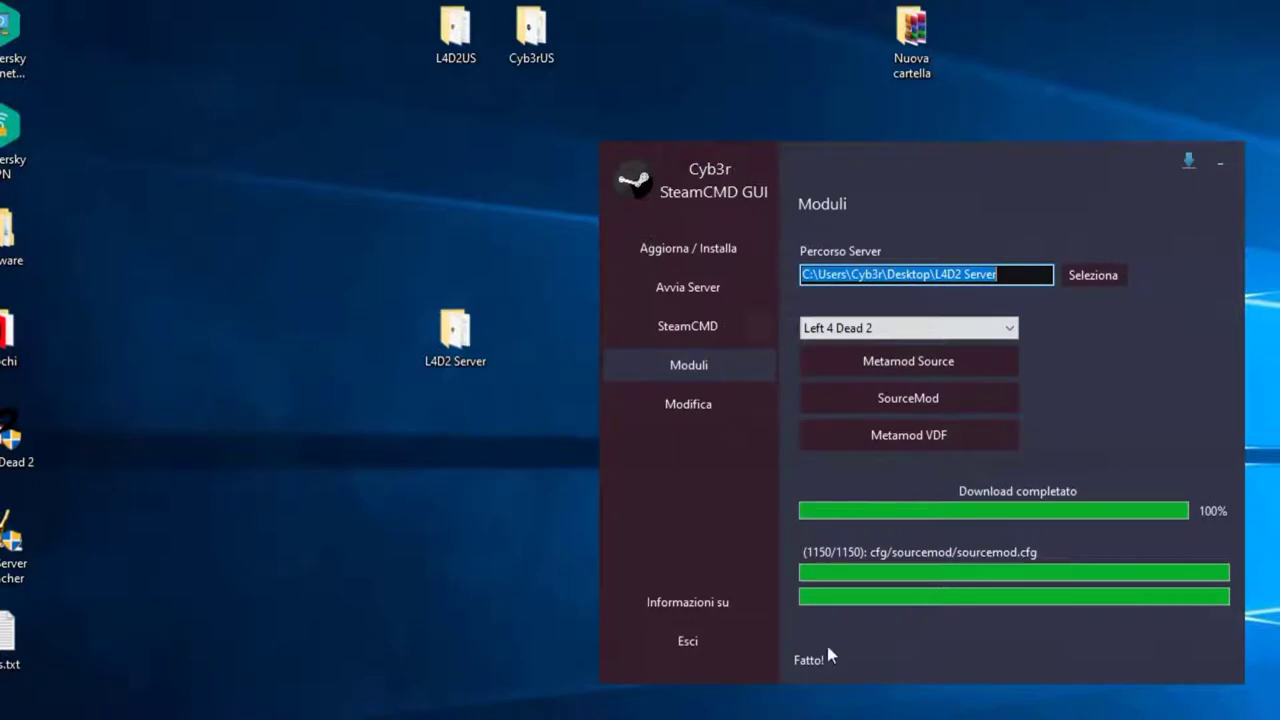
{"action": "left_click", "coordinate": [904, 440]}
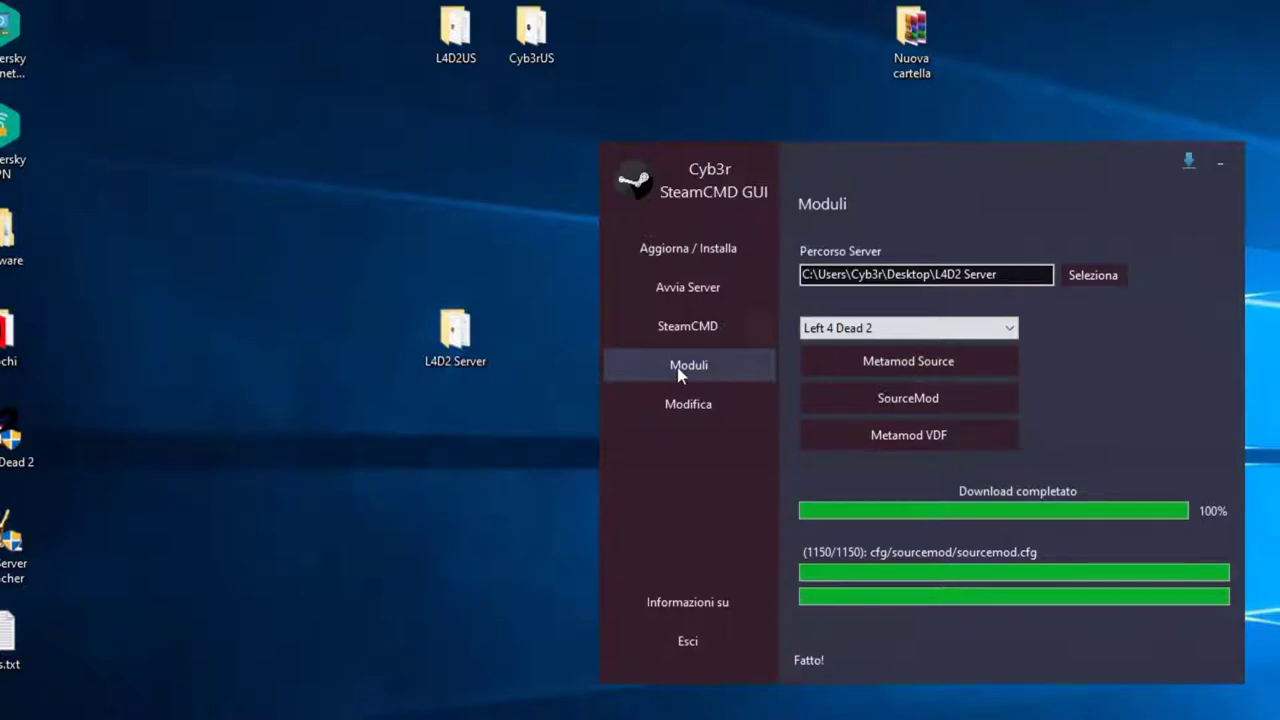
Step: On the Modifica page, set the server path to L4D2 Server and Configurazione Gioco to Left 4 Dead 2
{"action": "left_click", "coordinate": [704, 414]}
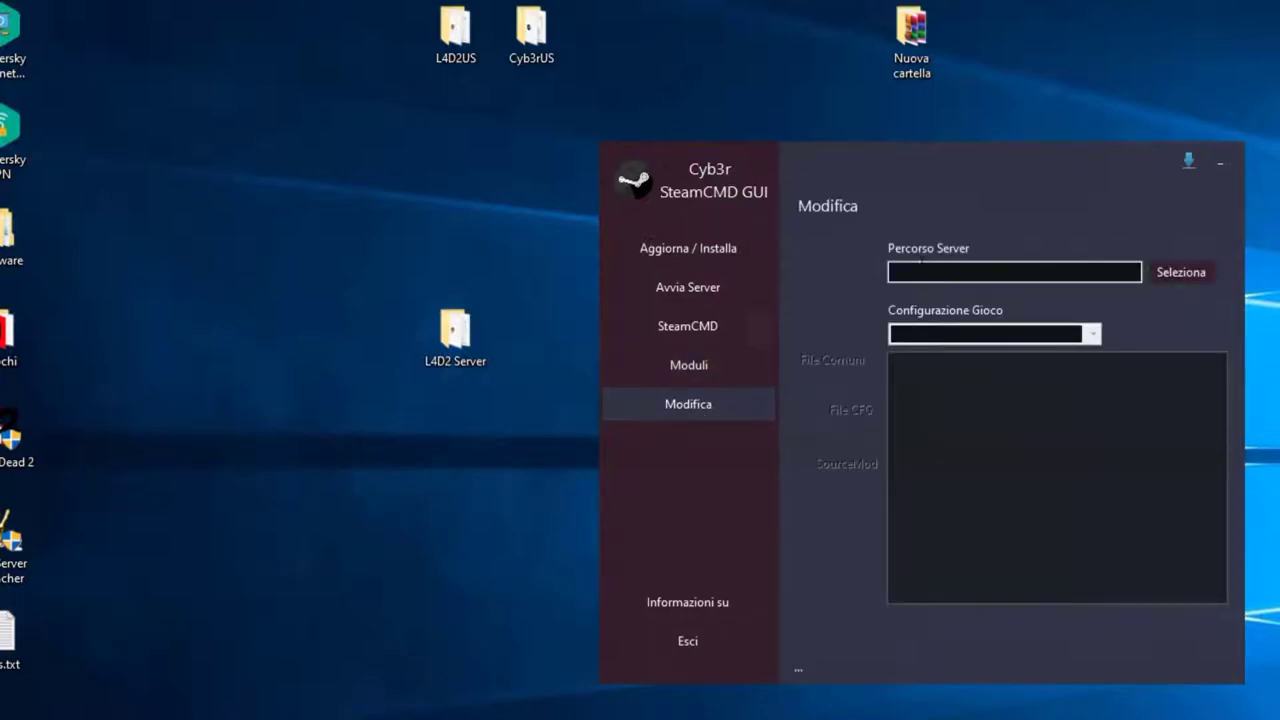
{"action": "left_click", "coordinate": [1180, 272]}
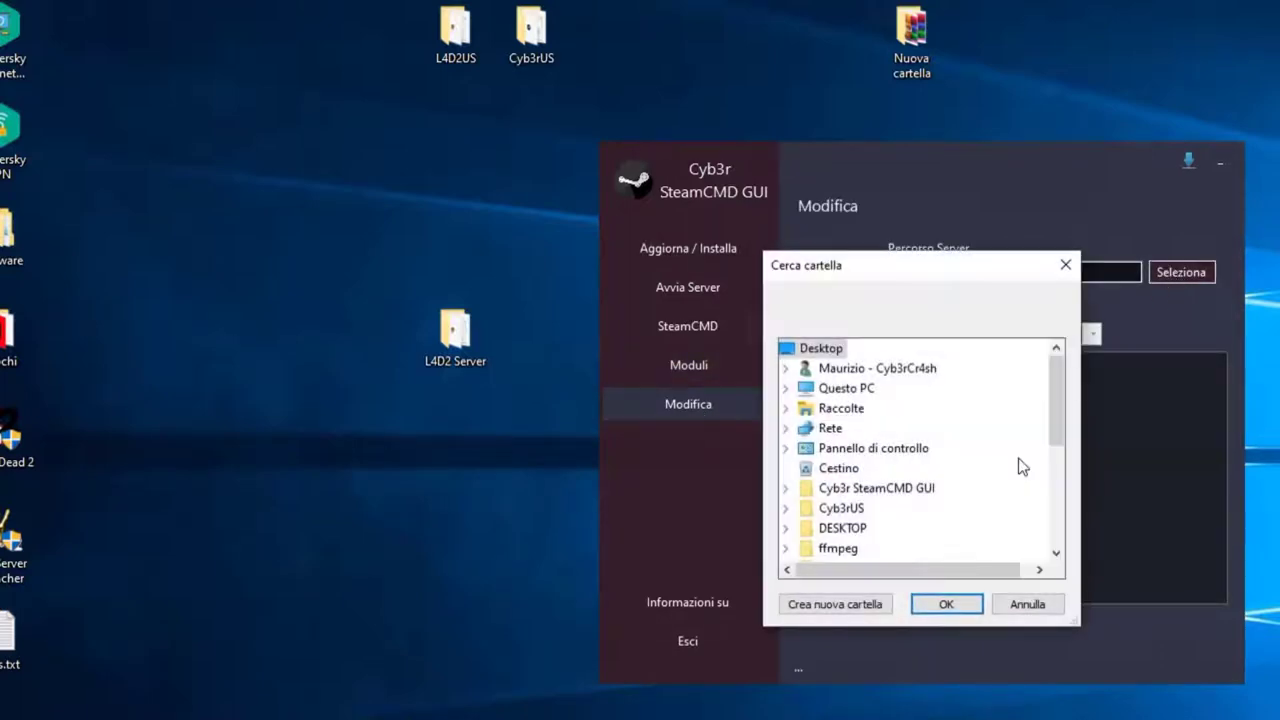
{"action": "scroll", "coordinate": [960, 465], "scroll_direction": "down", "scroll_amount": 3}
{"action": "scroll", "coordinate": [950, 465], "scroll_direction": "down", "scroll_amount": 1}
{"action": "double_click", "coordinate": [880, 430]}
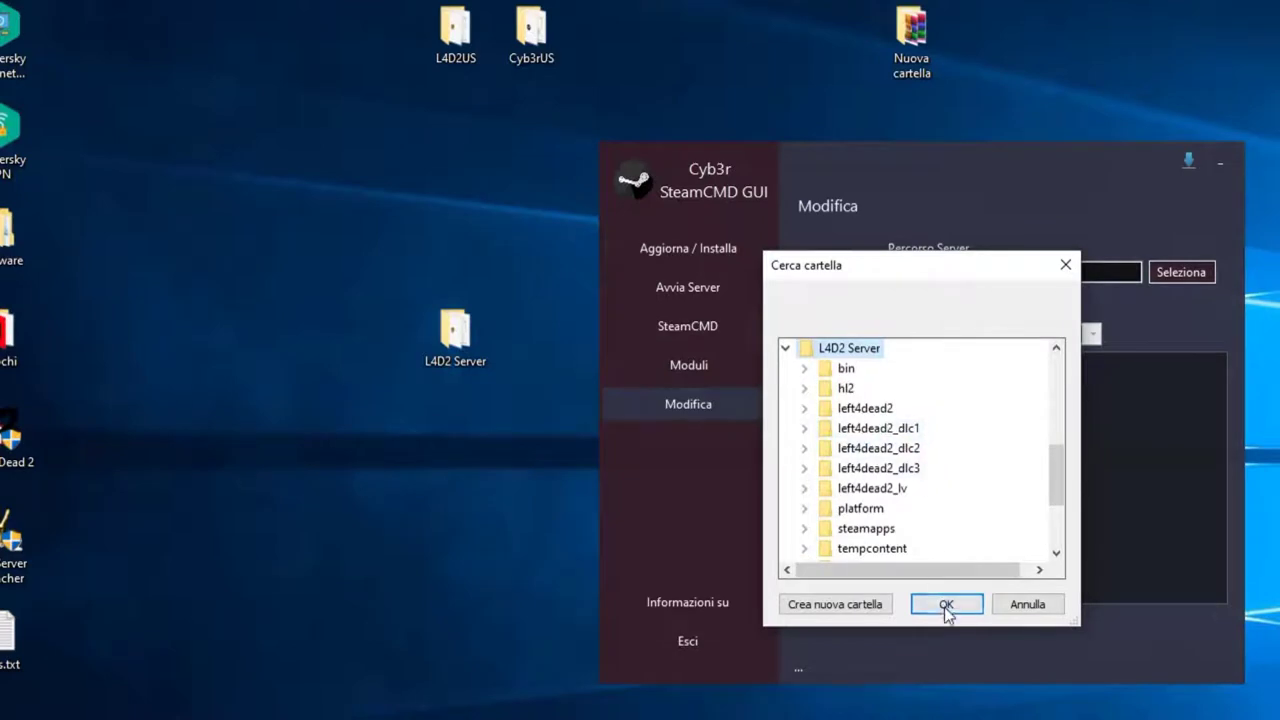
{"action": "left_click", "coordinate": [946, 604]}
{"action": "left_click", "coordinate": [1008, 337]}
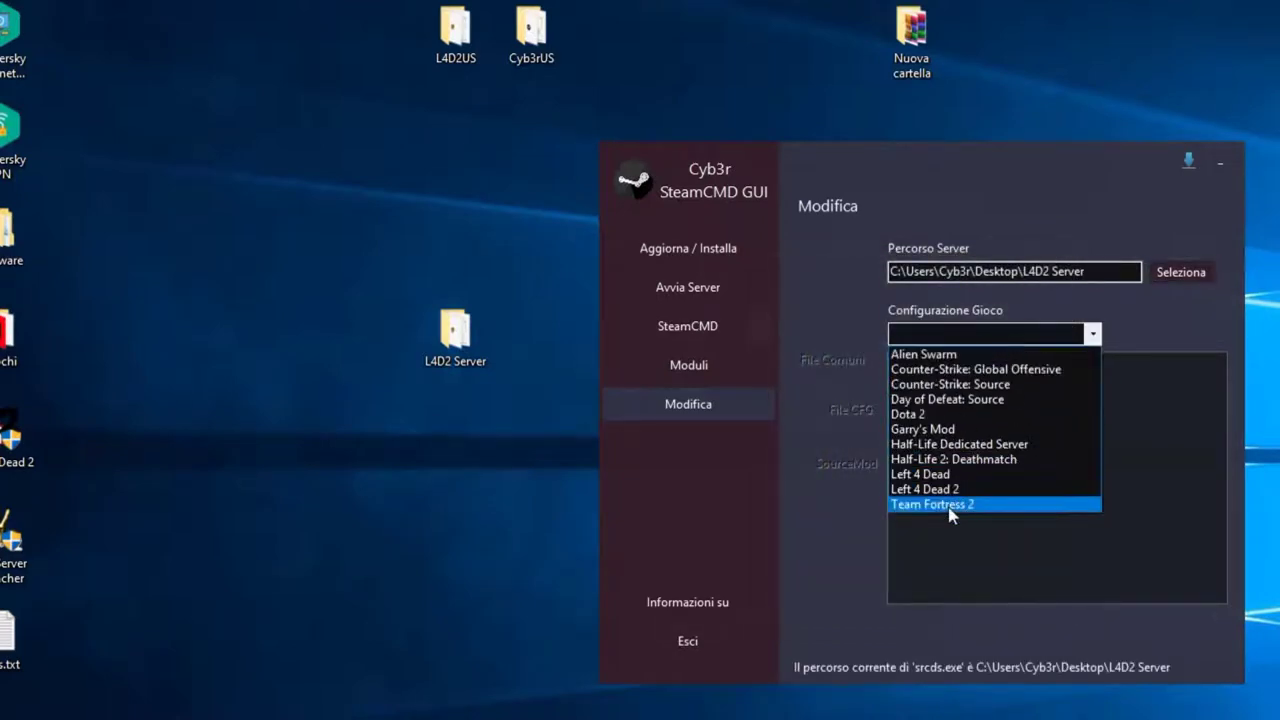
{"action": "left_click", "coordinate": [953, 487]}
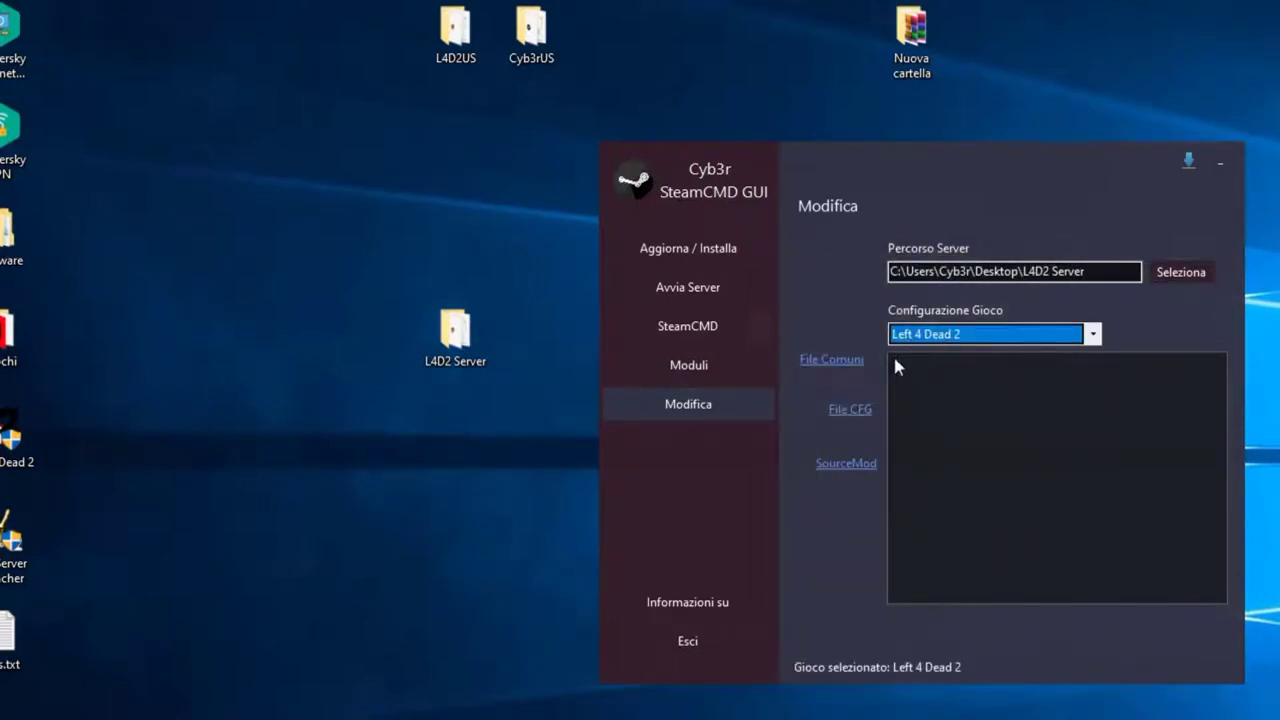
Step: Browse the common server files: host, mapcycle and motd
{"action": "left_click", "coordinate": [843, 371]}
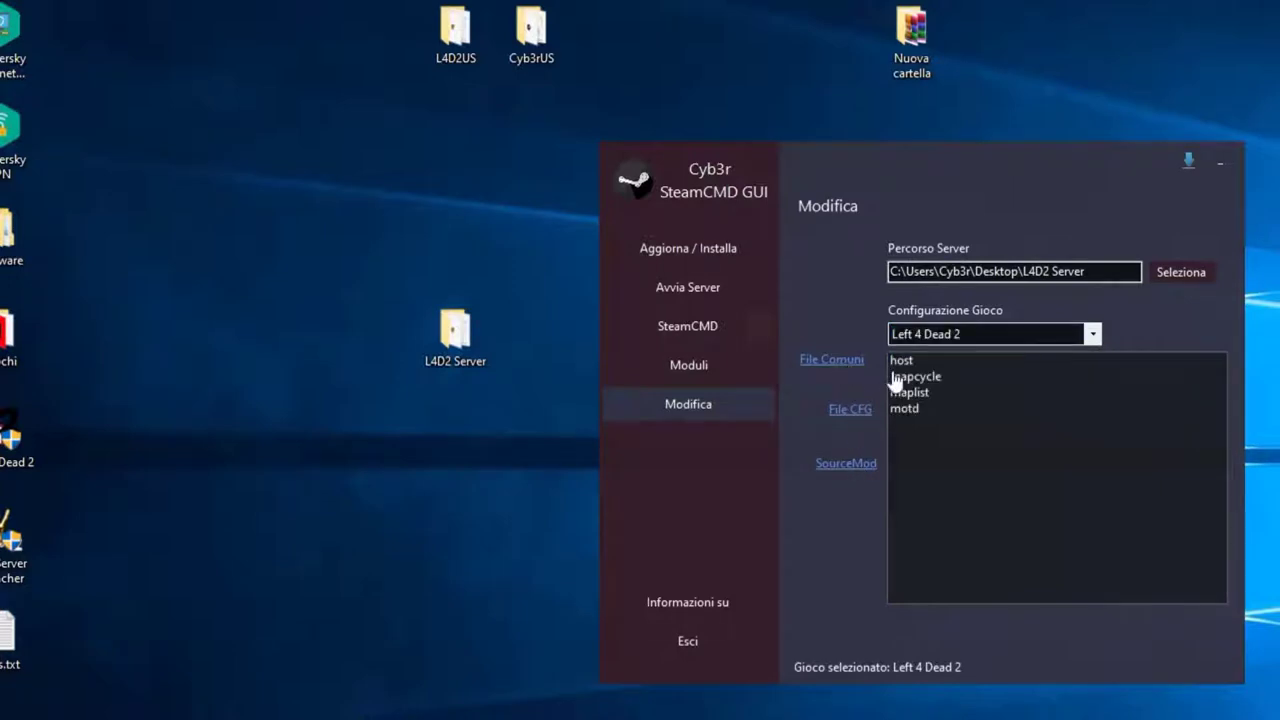
{"action": "left_click", "coordinate": [898, 362]}
{"action": "left_click", "coordinate": [910, 408]}
{"action": "left_click", "coordinate": [905, 362]}
{"action": "left_click", "coordinate": [908, 378]}
{"action": "left_click", "coordinate": [903, 362]}
{"action": "left_click", "coordinate": [906, 410]}
{"action": "left_click", "coordinate": [903, 363]}
{"action": "left_click", "coordinate": [908, 410]}
{"action": "left_click", "coordinate": [932, 379]}
{"action": "left_click", "coordinate": [902, 362]}
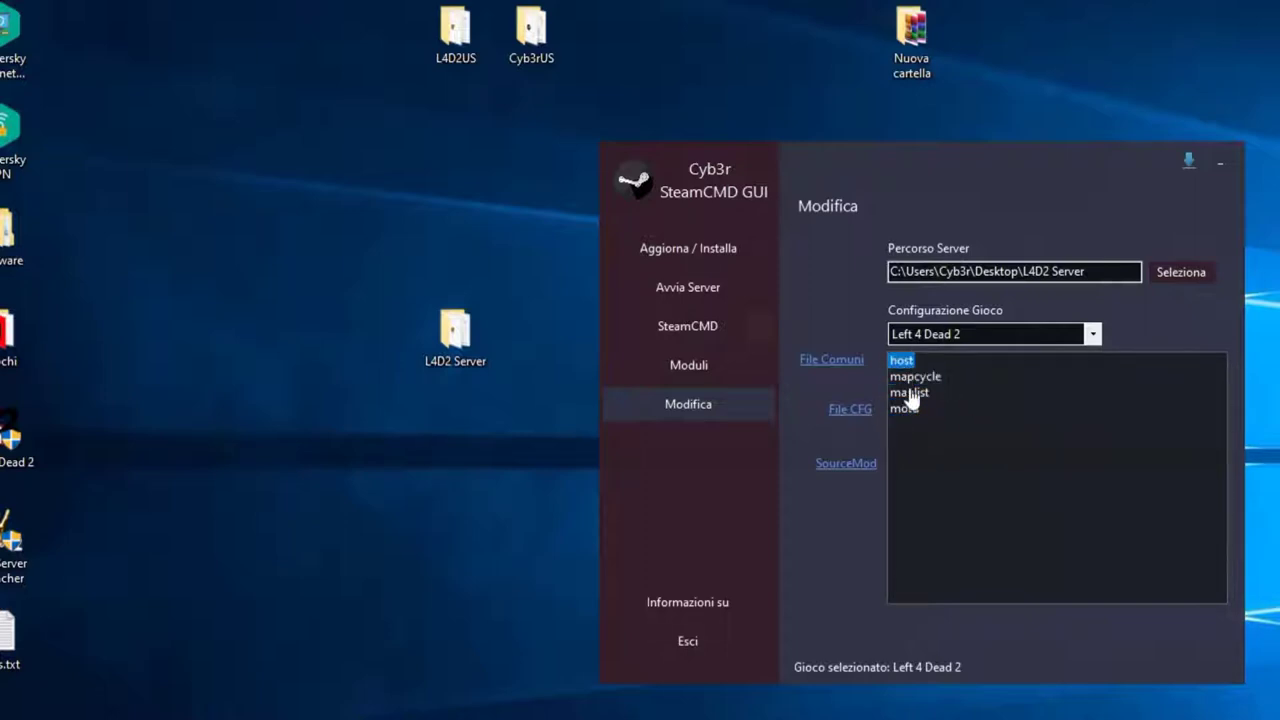
Step: Open server.cfg from the CFG file list in Notepad
{"action": "left_click", "coordinate": [849, 414]}
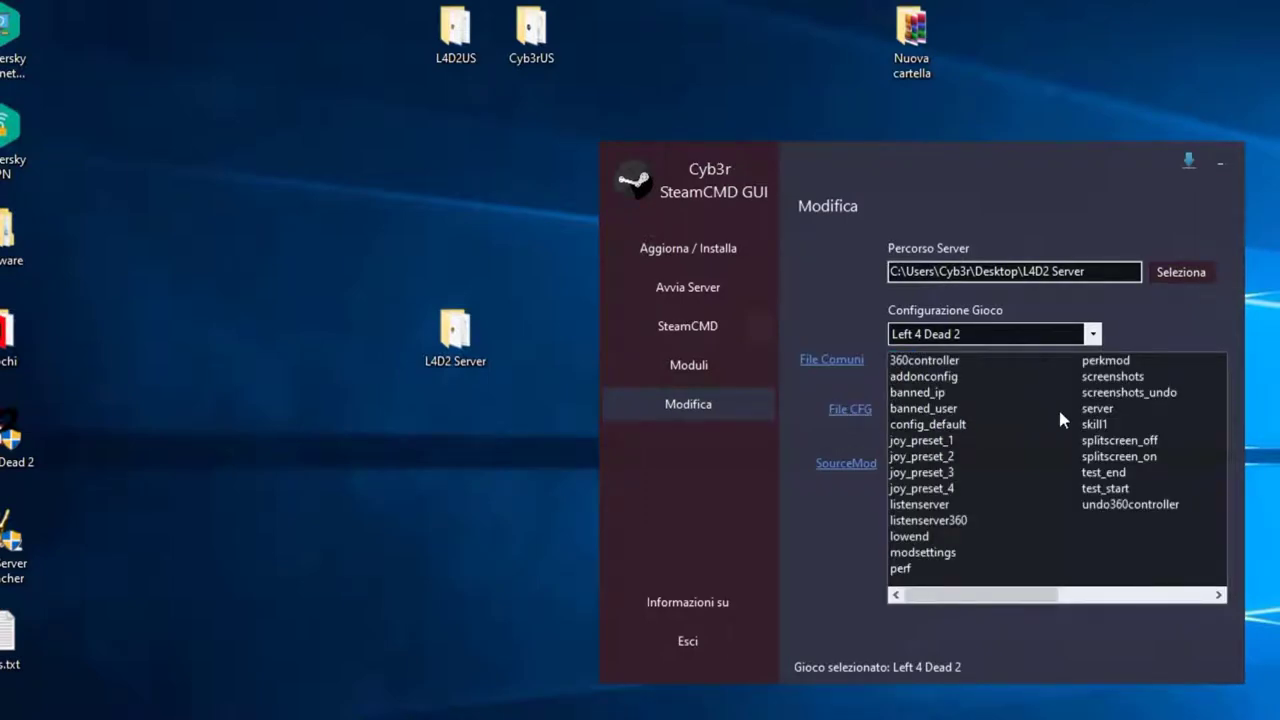
{"action": "left_click", "coordinate": [1090, 409]}
{"action": "double_click", "coordinate": [1090, 409]}
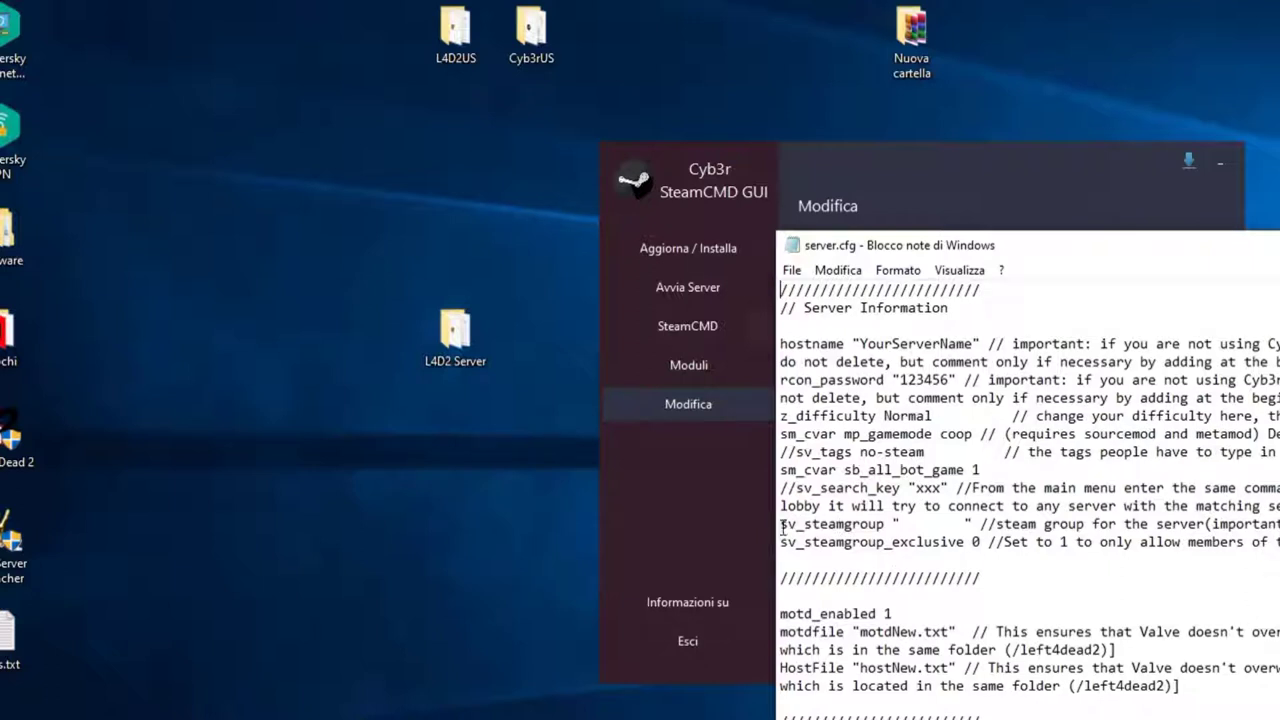
Step: Review the sv_steamgroup line in server.cfg, then close Notepad without saving changes
{"action": "left_click_drag", "start_coordinate": [782, 526], "coordinate": [884, 528]}
{"action": "left_click", "coordinate": [822, 528]}
{"action": "left_click_drag", "start_coordinate": [782, 524], "coordinate": [887, 524]}
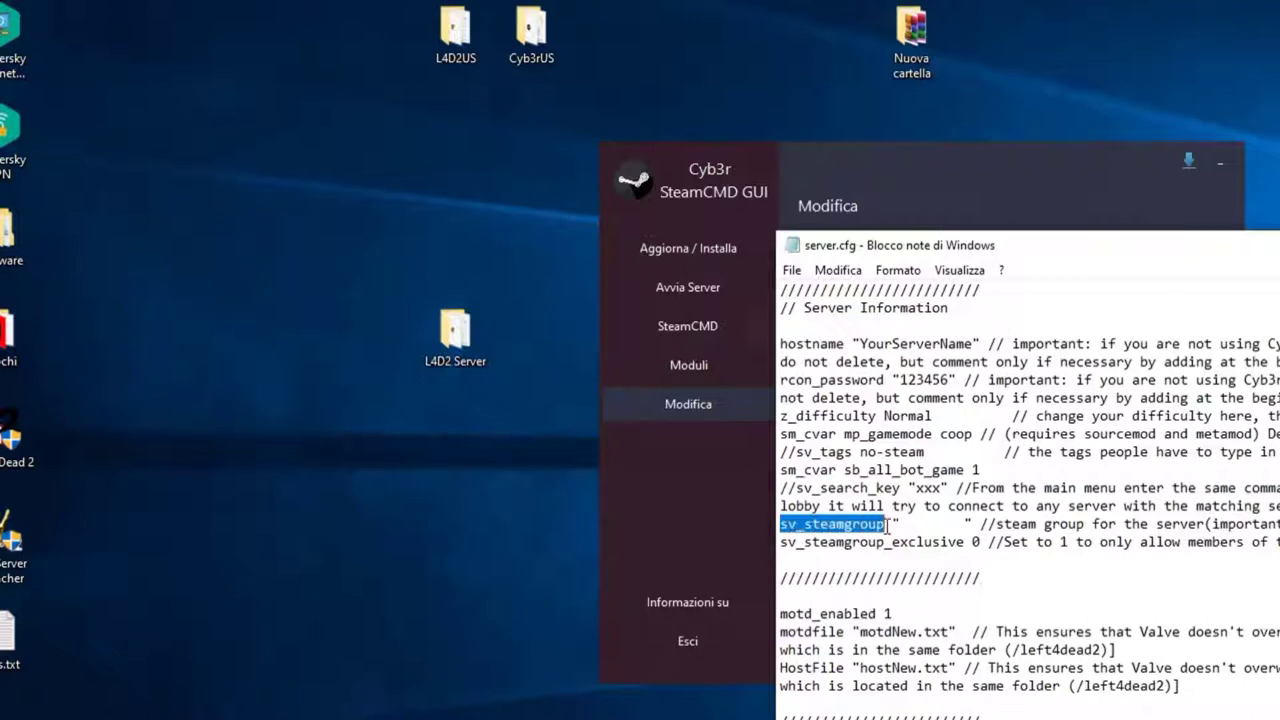
{"action": "left_click", "coordinate": [852, 524]}
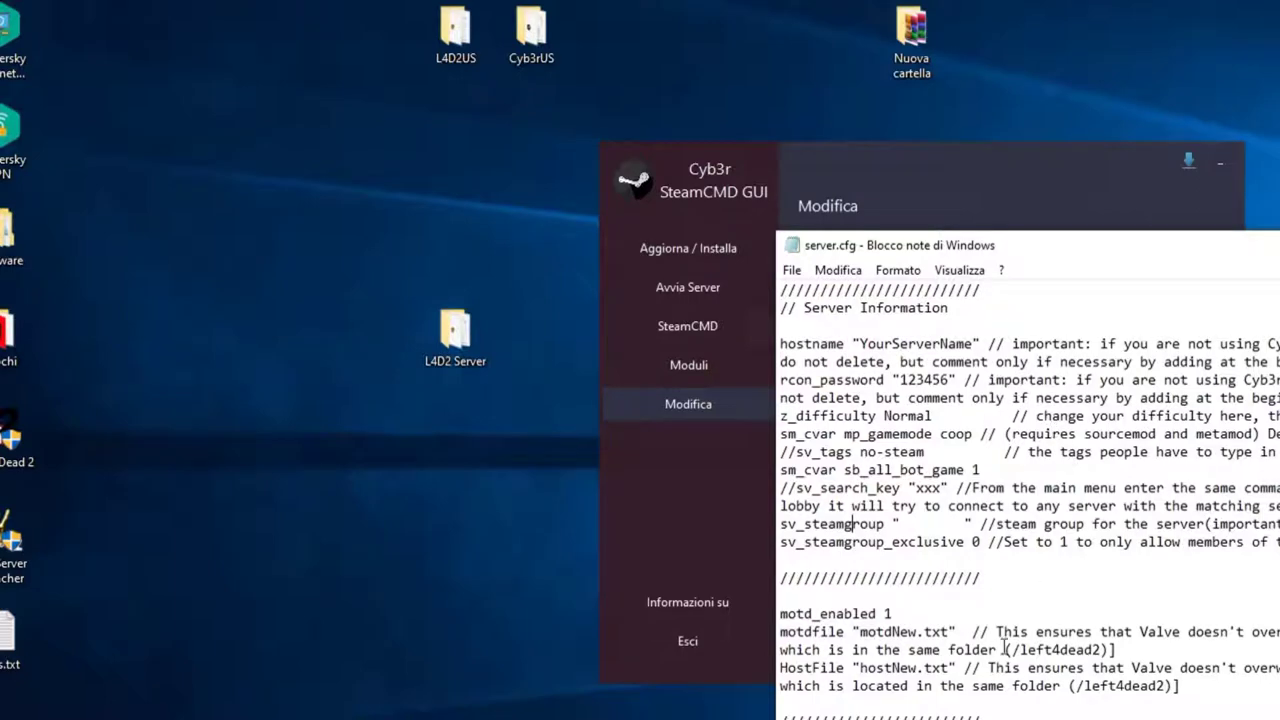
{"action": "scroll", "coordinate": [1005, 648], "scroll_direction": "down", "scroll_amount": 5}
{"action": "scroll", "coordinate": [977, 608], "scroll_direction": "up", "scroll_amount": 5}
{"action": "key", "text": "alt+F4"}
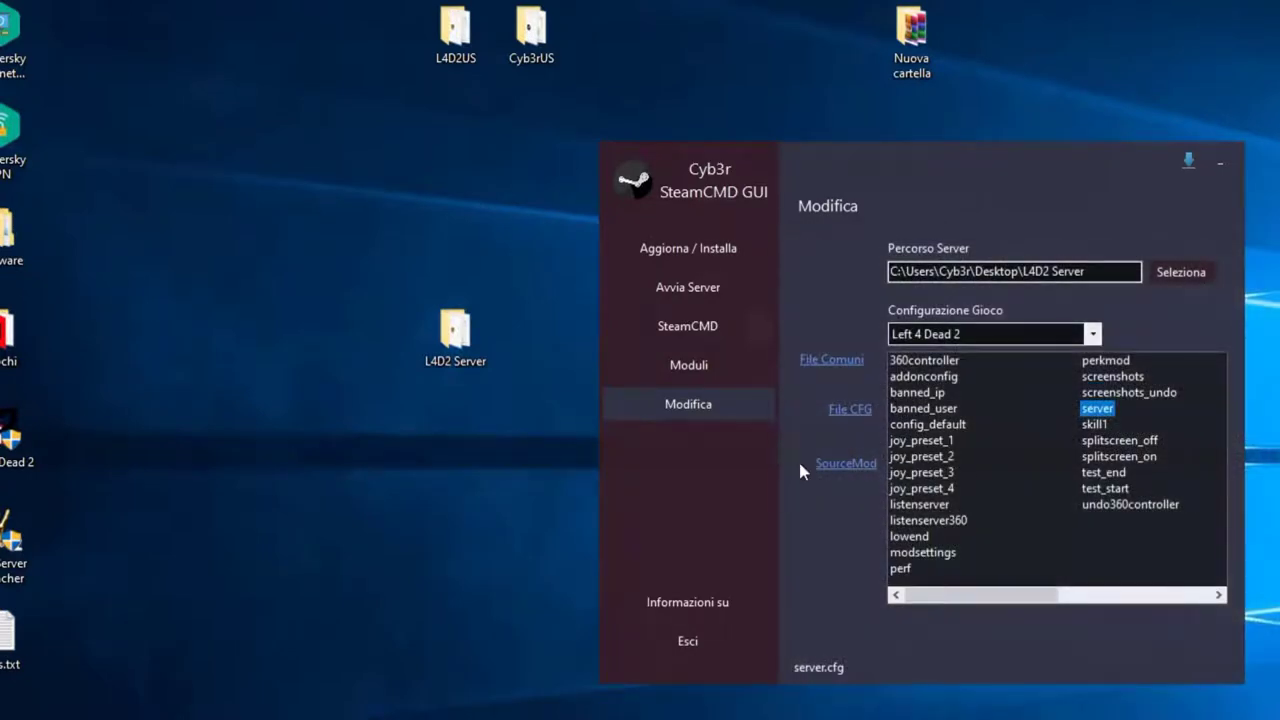
Step: Open admins_simple.ini from the SourceMod config list in Notepad
{"action": "left_click", "coordinate": [846, 465]}
{"action": "left_click", "coordinate": [958, 460]}
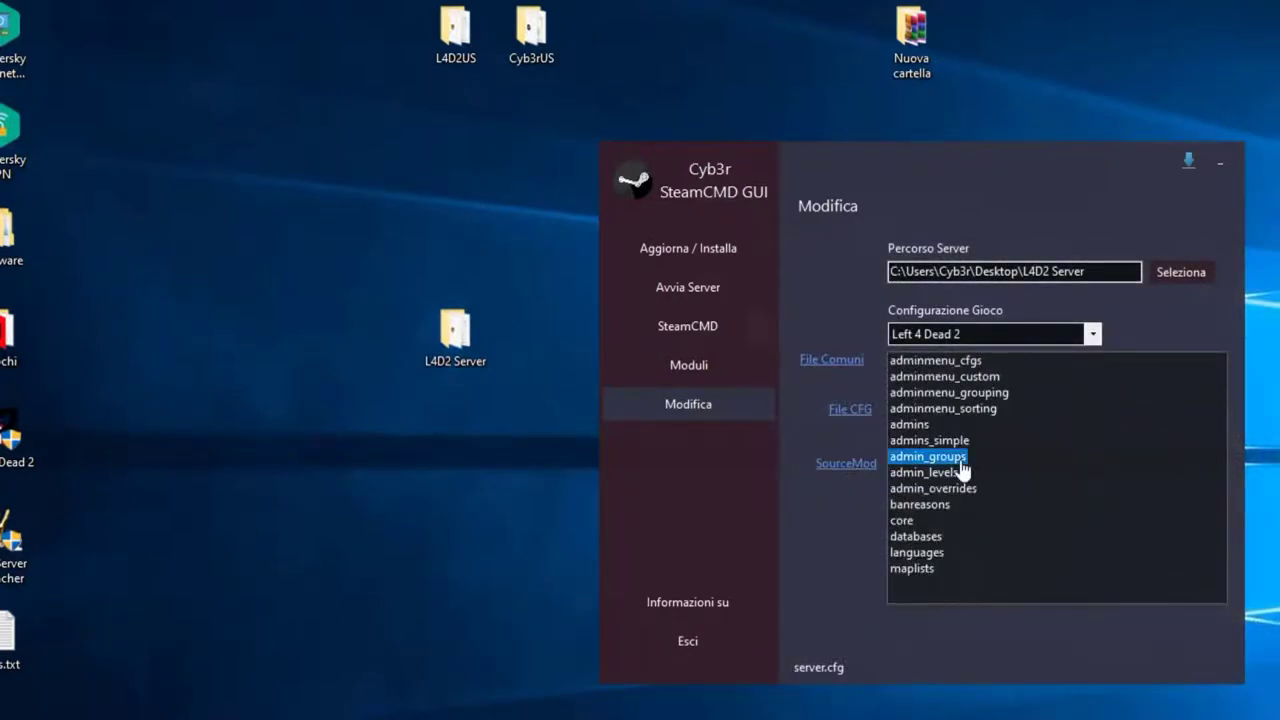
{"action": "left_click", "coordinate": [912, 441]}
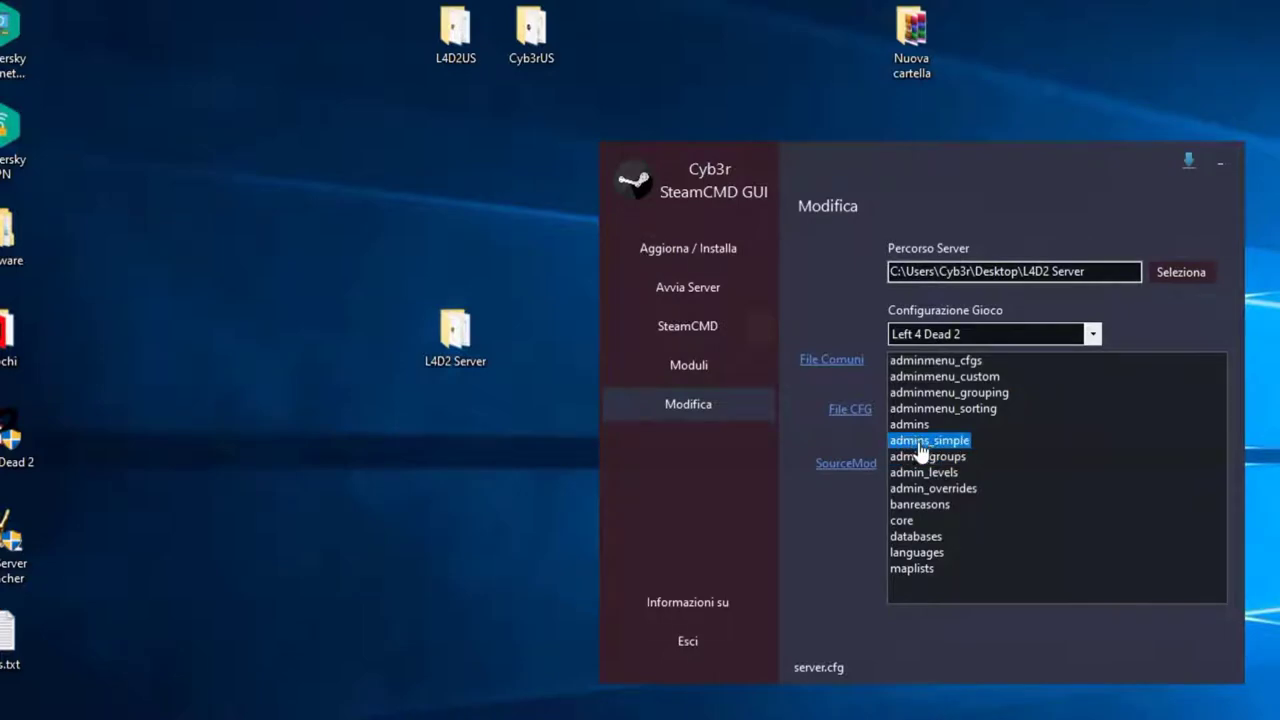
{"action": "double_click", "coordinate": [938, 446]}
Step: Place the caret on the empty last line below the Examples, then go to the steamid.io page
{"action": "scroll", "coordinate": [1001, 440], "scroll_direction": "down", "scroll_amount": 4}
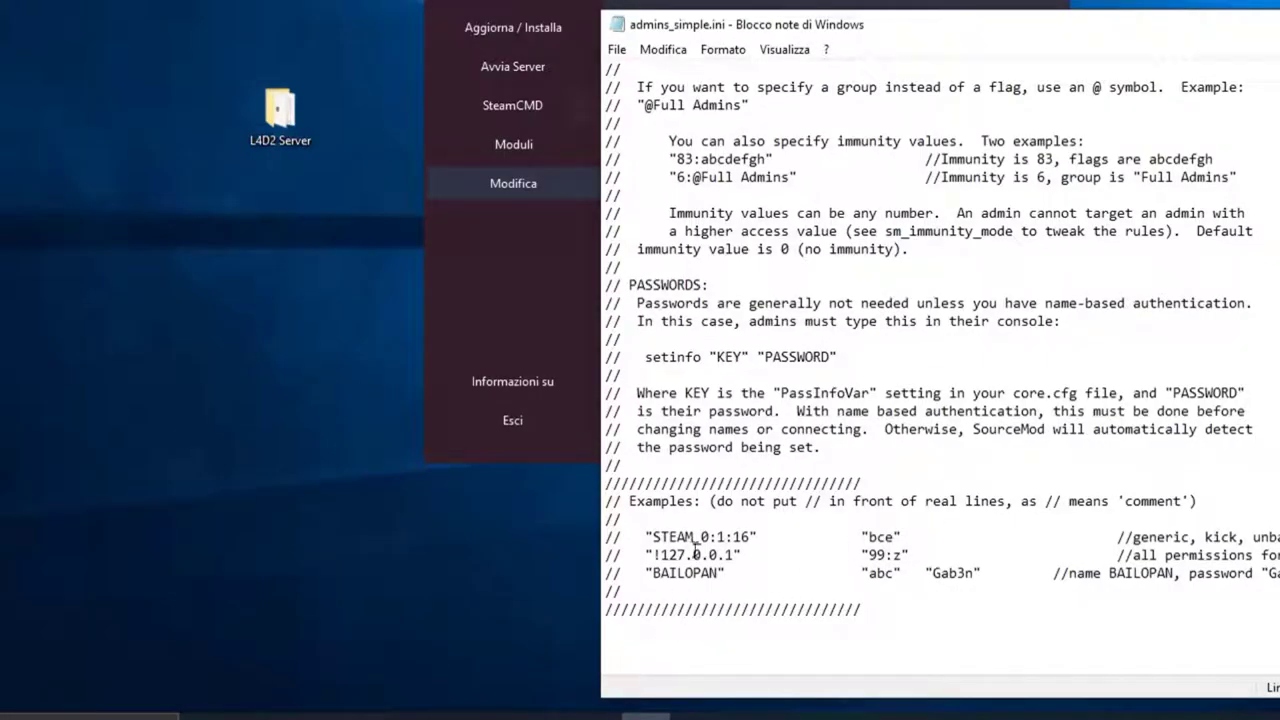
{"action": "left_click_drag", "start_coordinate": [623, 500], "coordinate": [701, 500]}
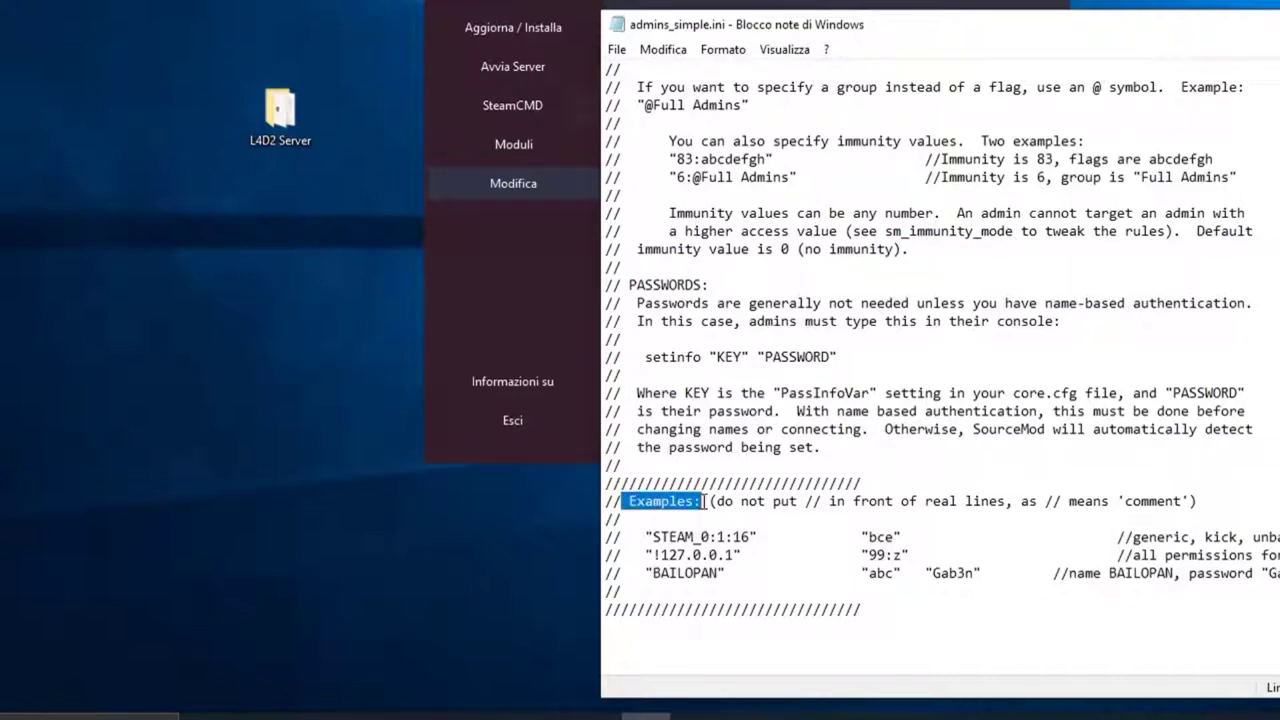
{"action": "left_click", "coordinate": [646, 651]}
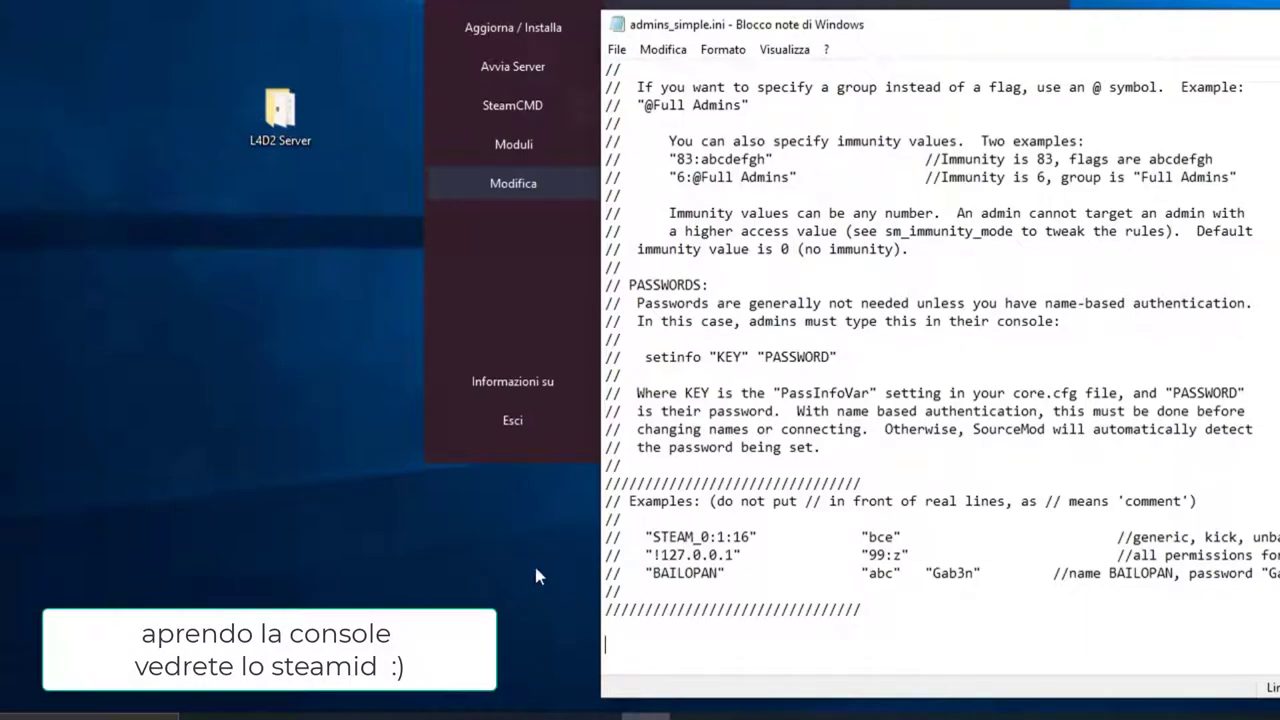
{"action": "left_click", "coordinate": [352, 714]}
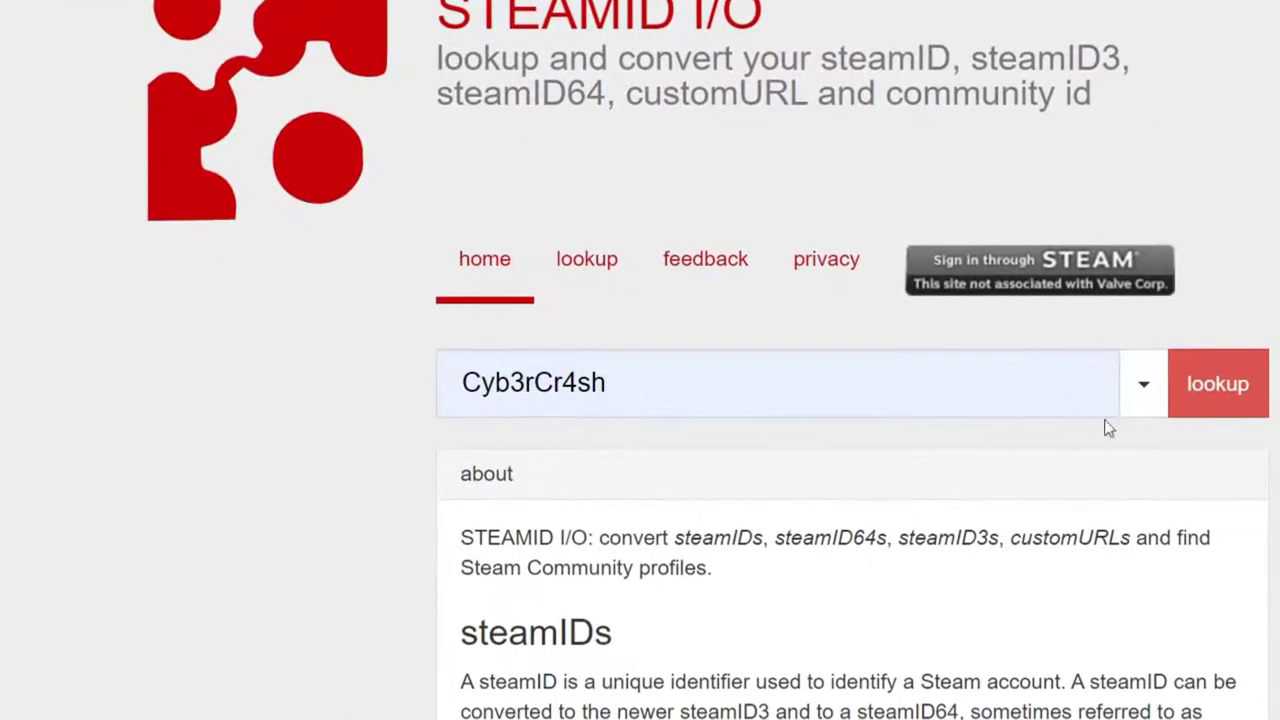
Step: Look up the Steam profile on steamid.io and copy its steamID
{"action": "left_click", "coordinate": [1220, 396]}
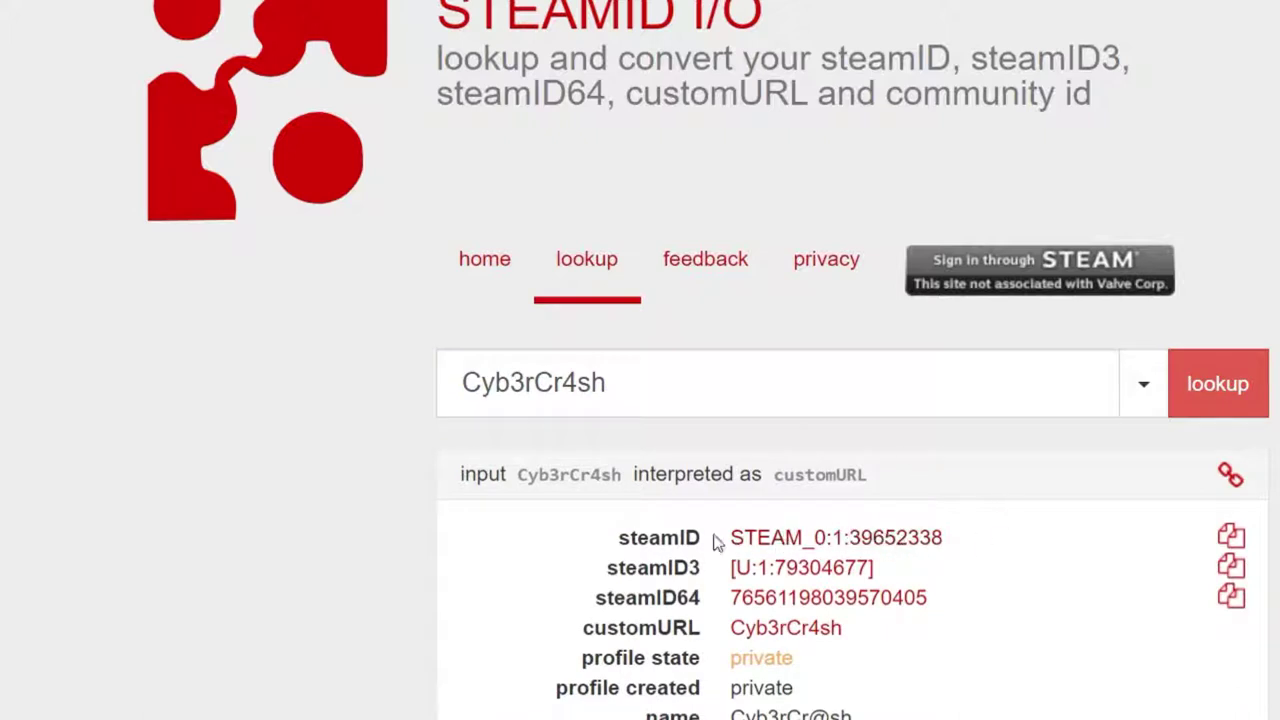
{"action": "double_click", "coordinate": [620, 537]}
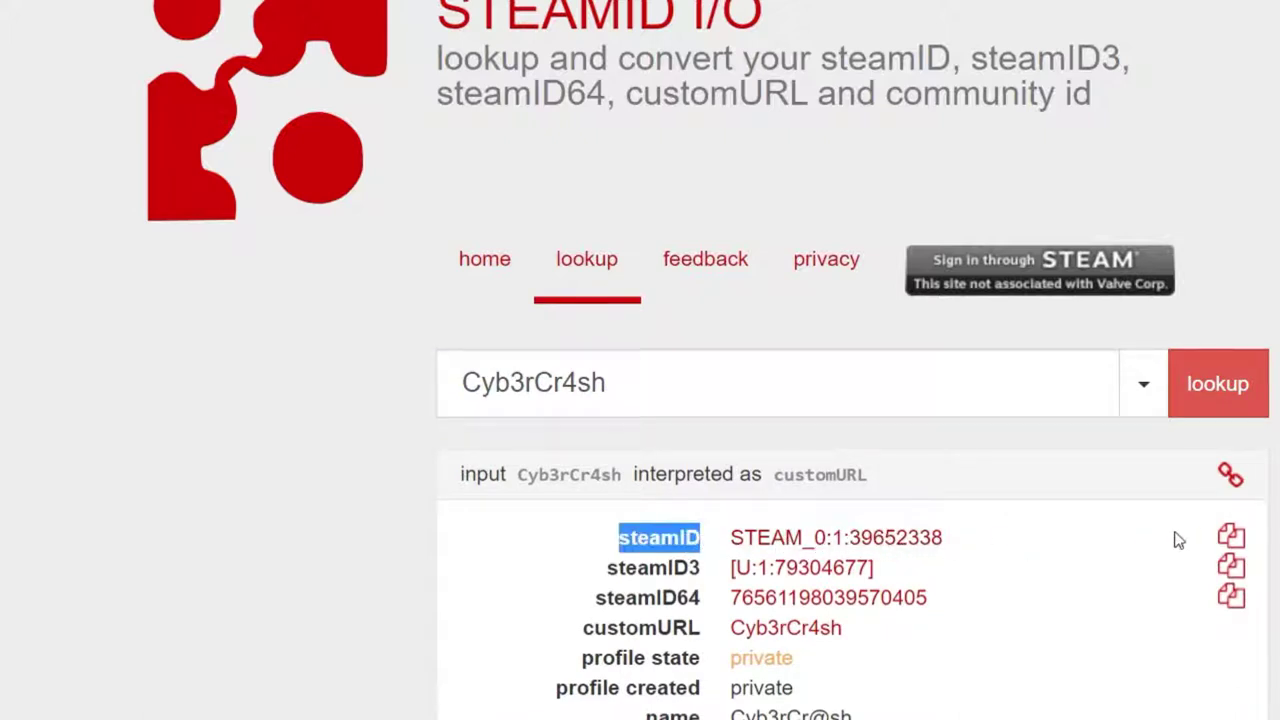
{"action": "left_click", "coordinate": [1230, 537]}
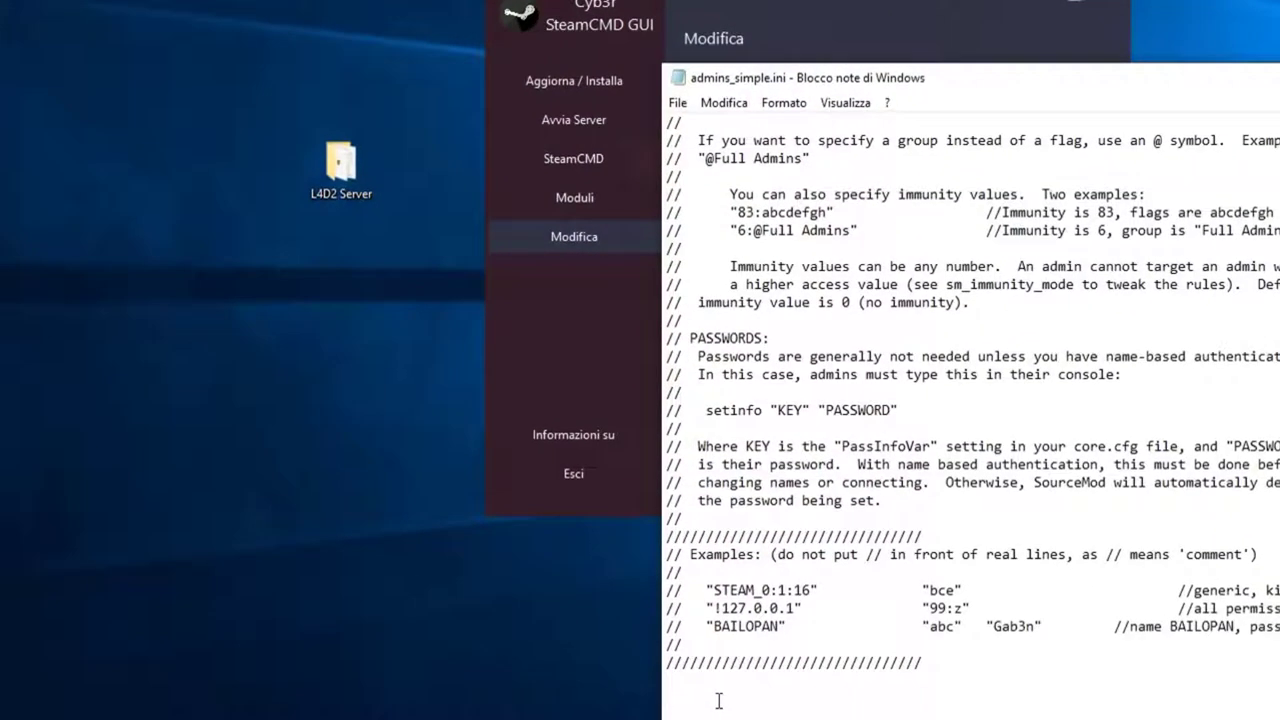
Step: Paste the copied steamID in double quotes on the new last line
{"action": "type", "text": "\""}
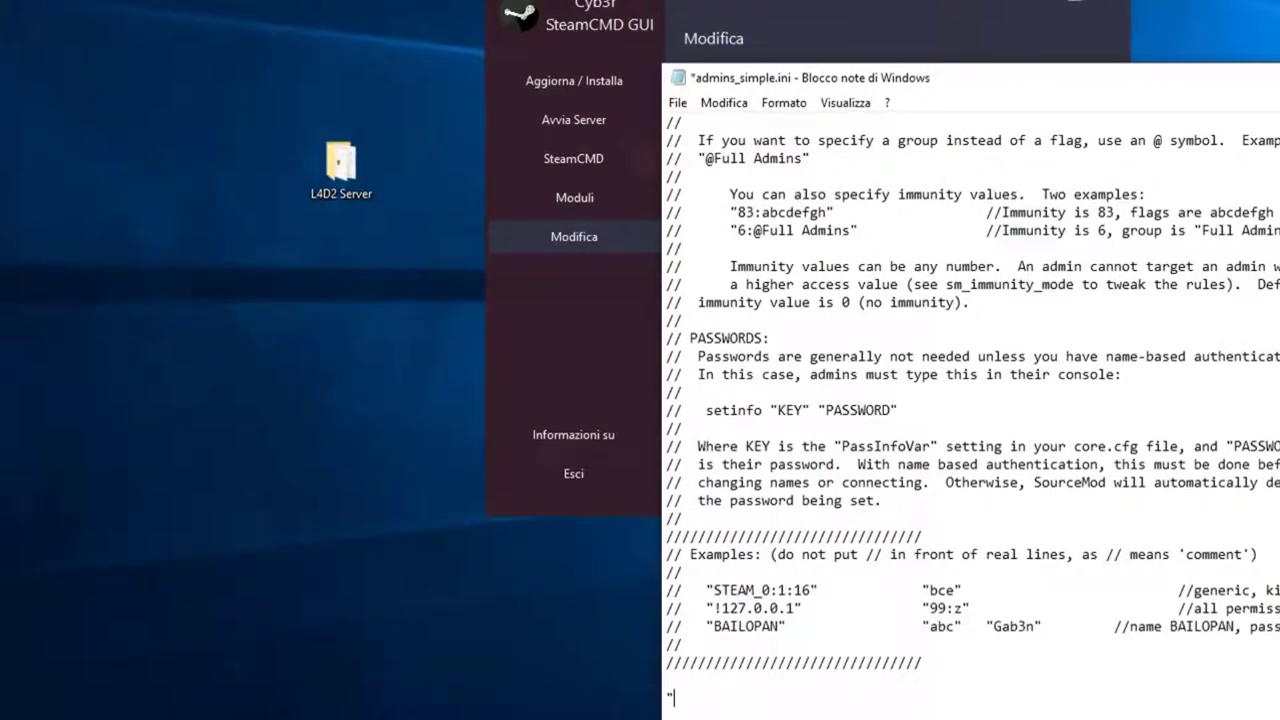
{"action": "key", "text": "ctrl+v"}
{"action": "type", "text": "\""}
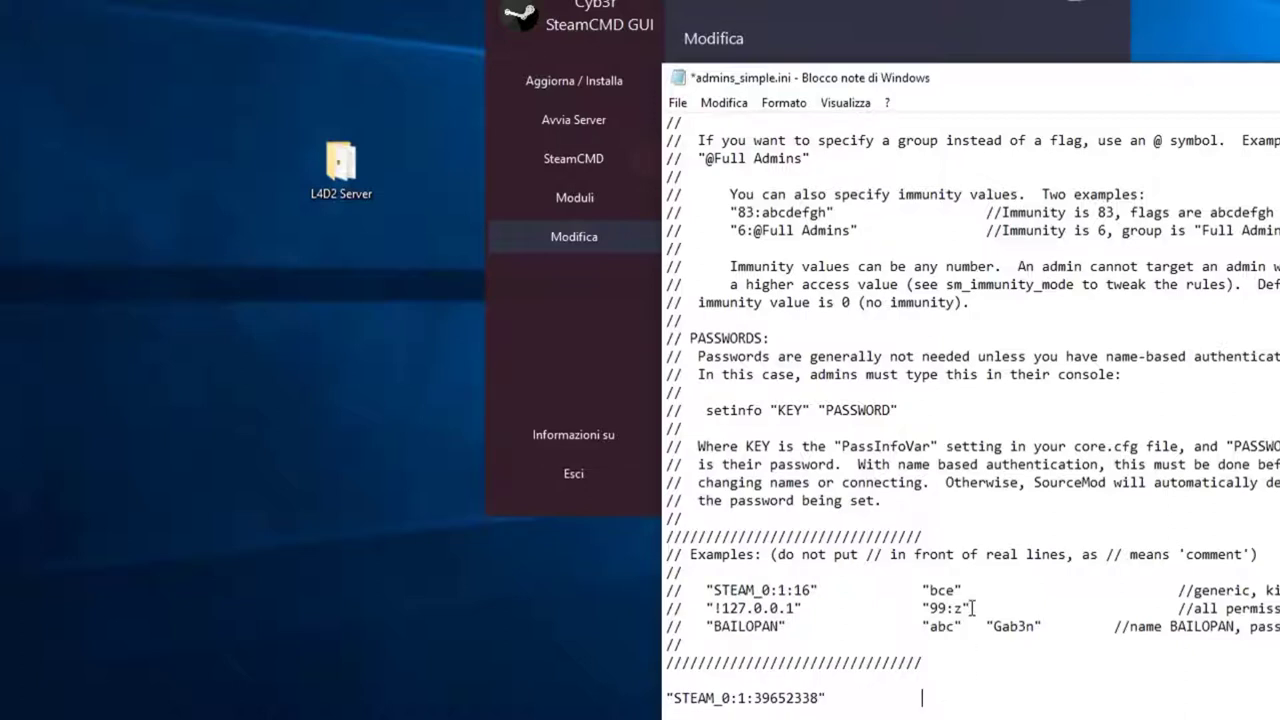
Step: Copy the 99:z flags from the examples and paste them tab-separated after the Steam ID
{"action": "left_click_drag", "start_coordinate": [972, 608], "coordinate": [922, 608]}
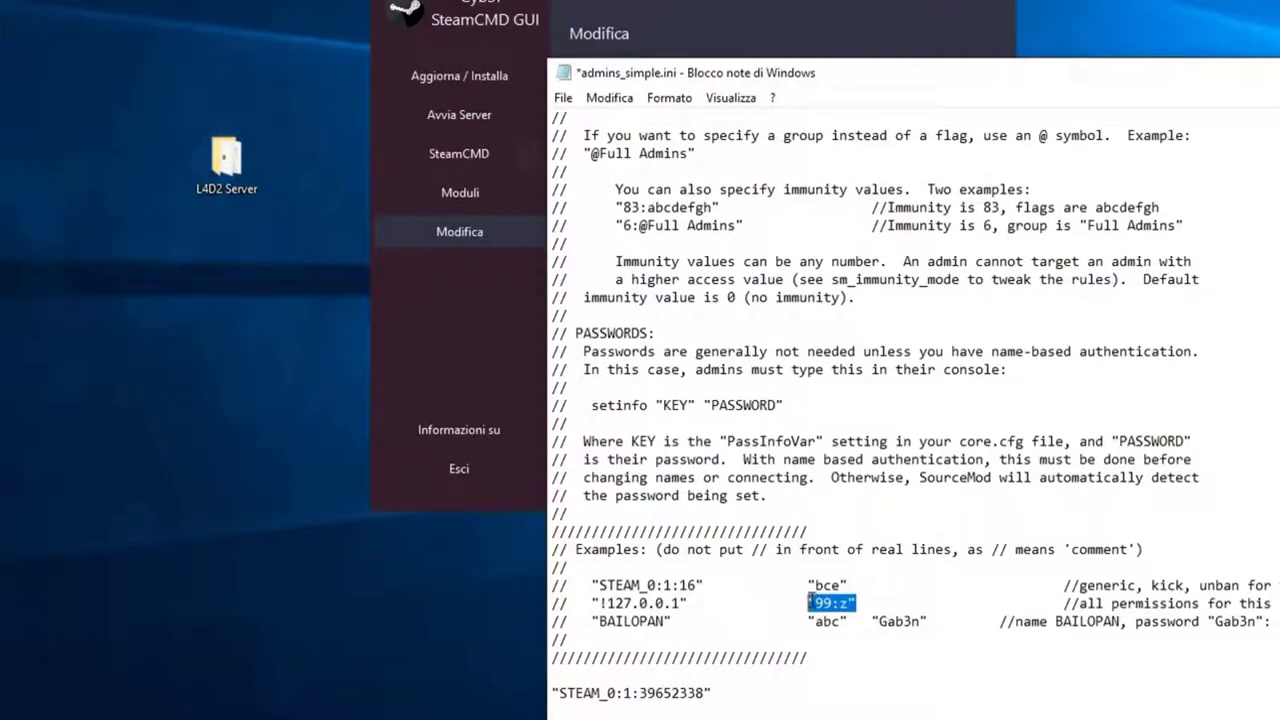
{"action": "left_click", "coordinate": [868, 690]}
{"action": "key", "text": "Tab"}
{"action": "key", "text": "Tab"}
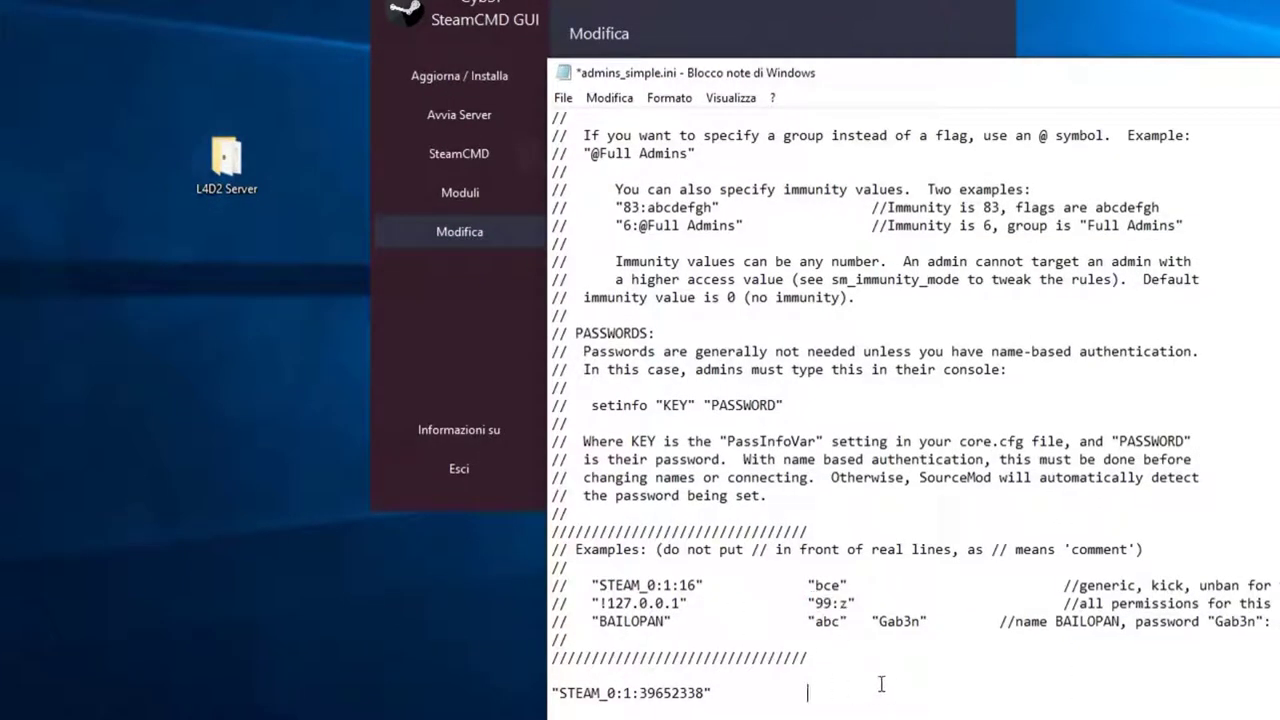
{"action": "key", "text": "ctrl+v"}
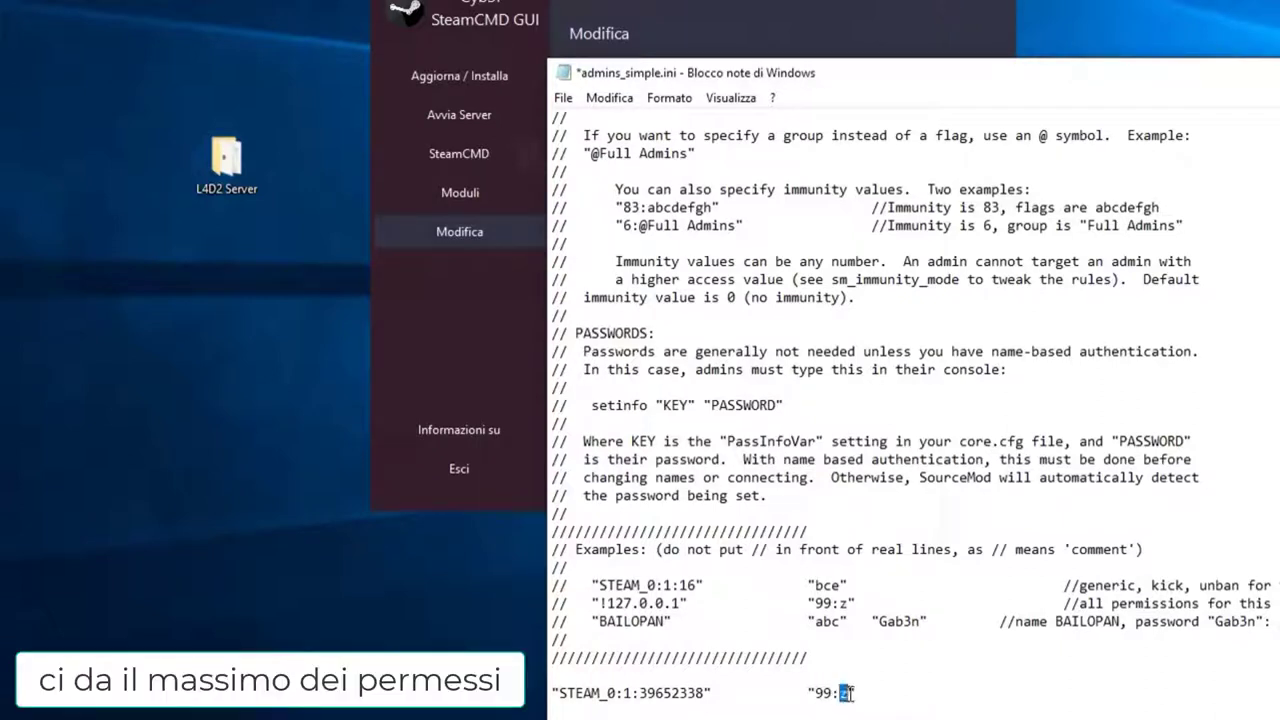
{"action": "key", "text": "Tab"}
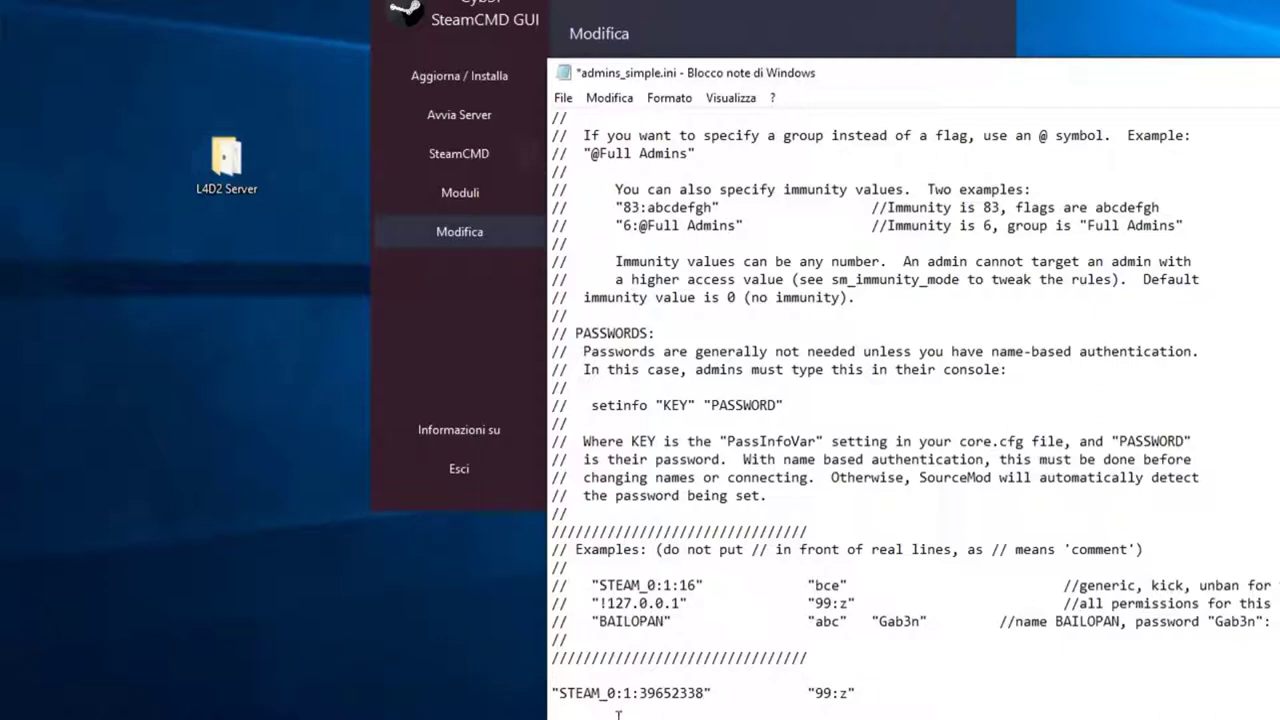
Step: Check the new admin line, highlighting its Steam ID and the z flag
{"action": "left_click_drag", "start_coordinate": [556, 693], "coordinate": [706, 693]}
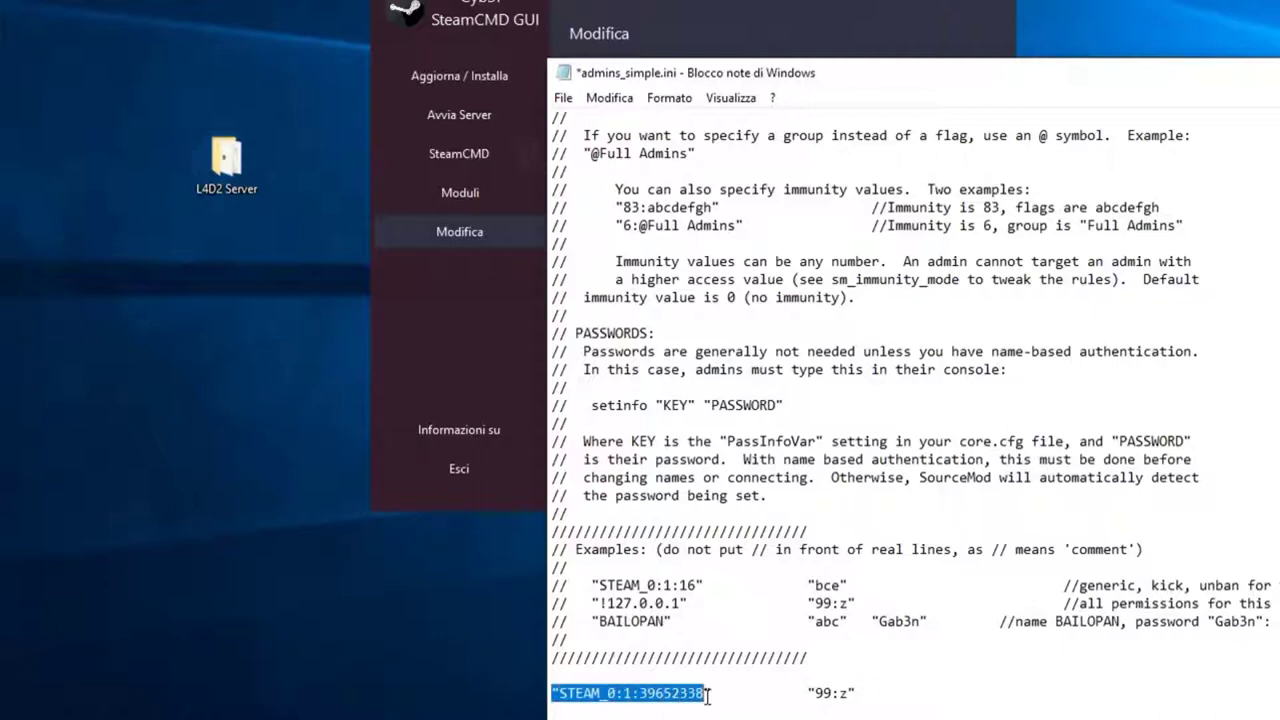
{"action": "left_click", "coordinate": [656, 711]}
{"action": "left_click", "coordinate": [558, 711]}
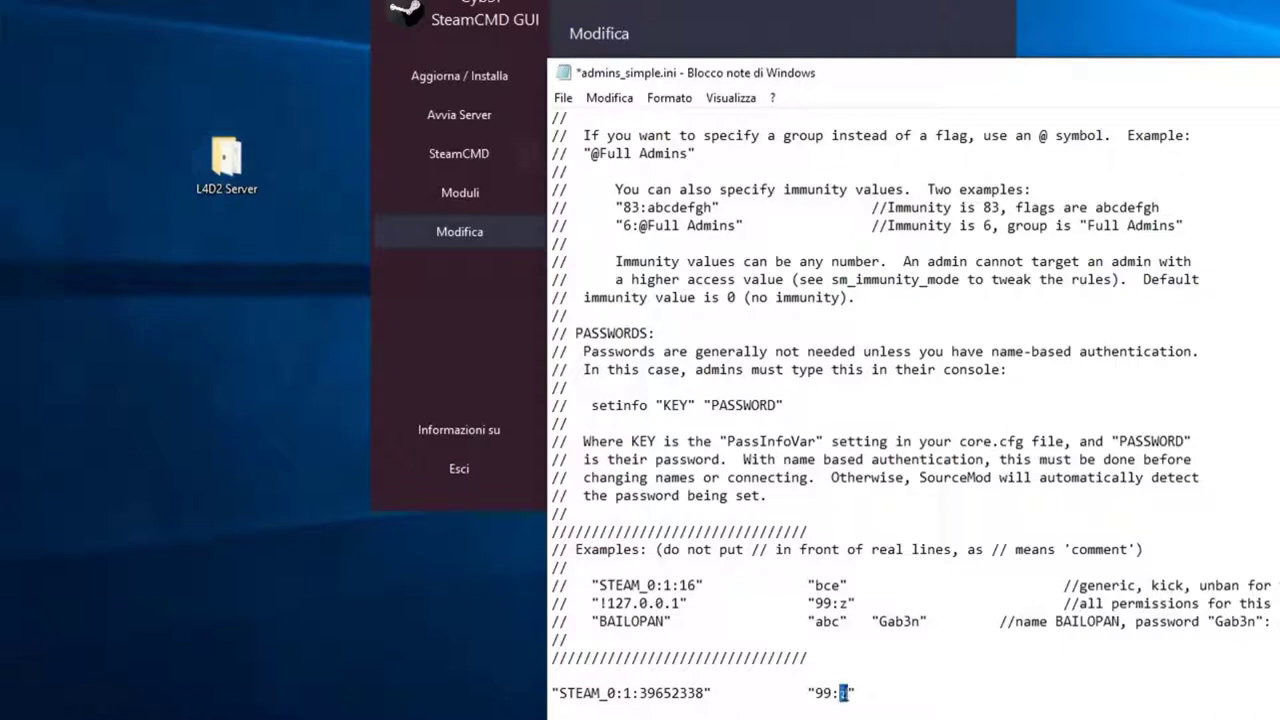
{"action": "left_click_drag", "start_coordinate": [830, 692], "coordinate": [848, 692]}
{"action": "left_click", "coordinate": [850, 693]}
Step: Open admin_levels.cfg to review the Flags block, then close it
{"action": "left_click", "coordinate": [800, 20]}
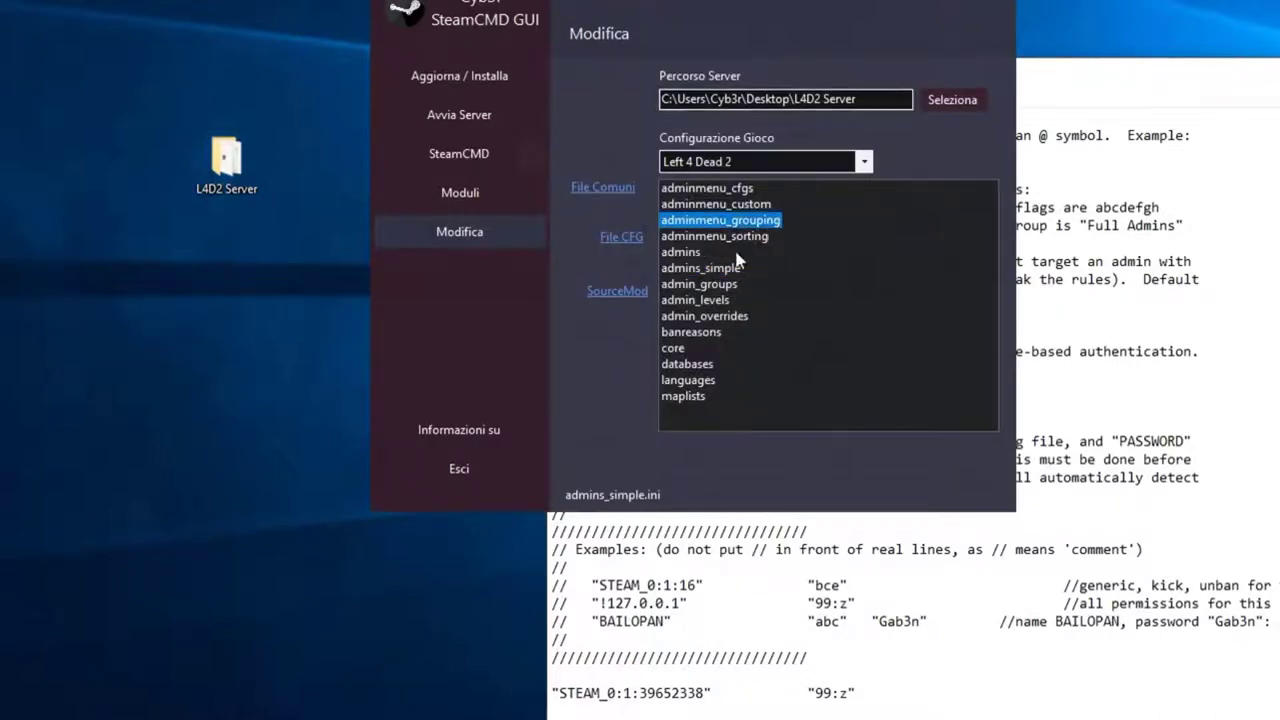
{"action": "double_click", "coordinate": [697, 300]}
{"action": "scroll", "coordinate": [788, 338], "scroll_direction": "down", "scroll_amount": 3}
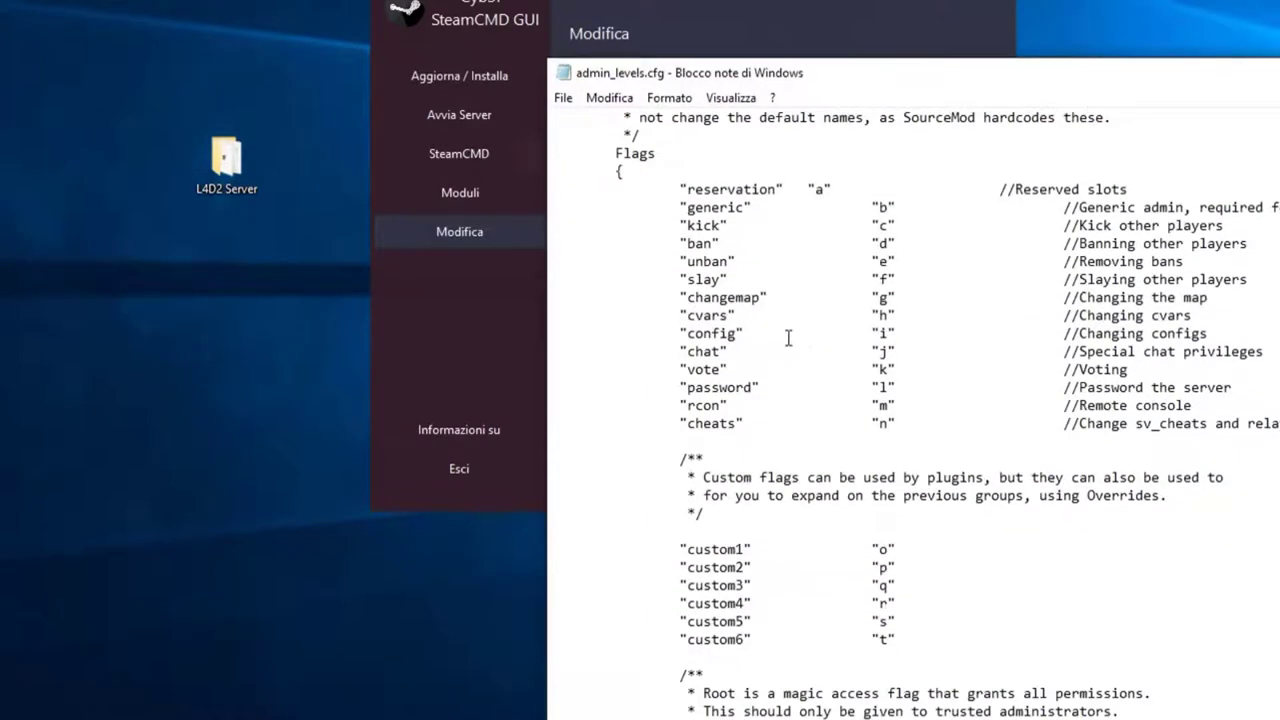
{"action": "left_click_drag", "start_coordinate": [614, 154], "coordinate": [682, 156]}
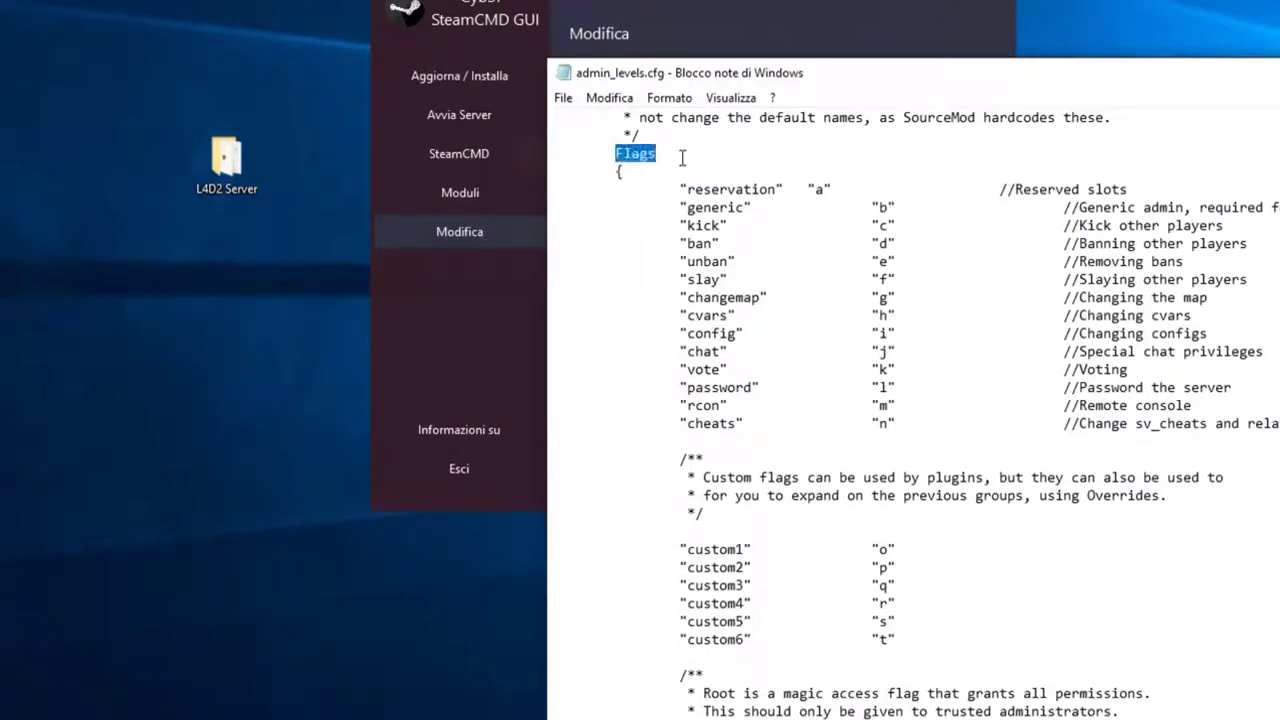
{"action": "left_click", "coordinate": [684, 156]}
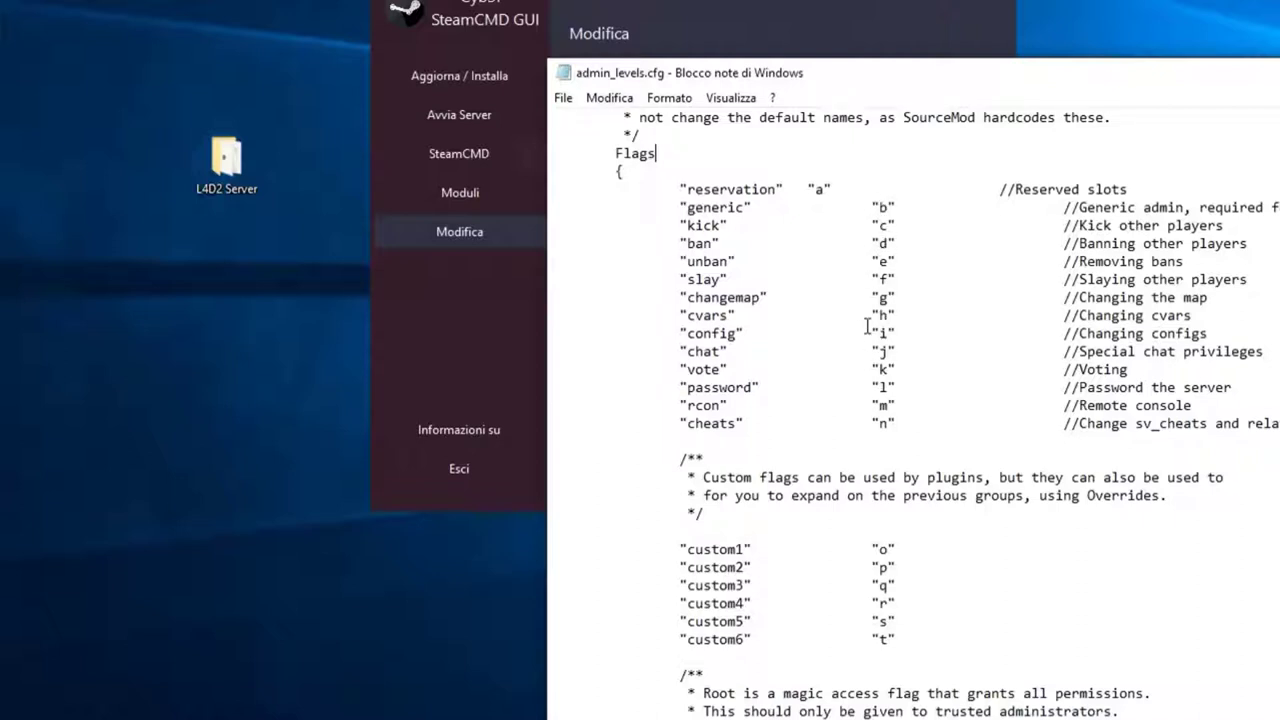
{"action": "key", "text": "alt+F4"}
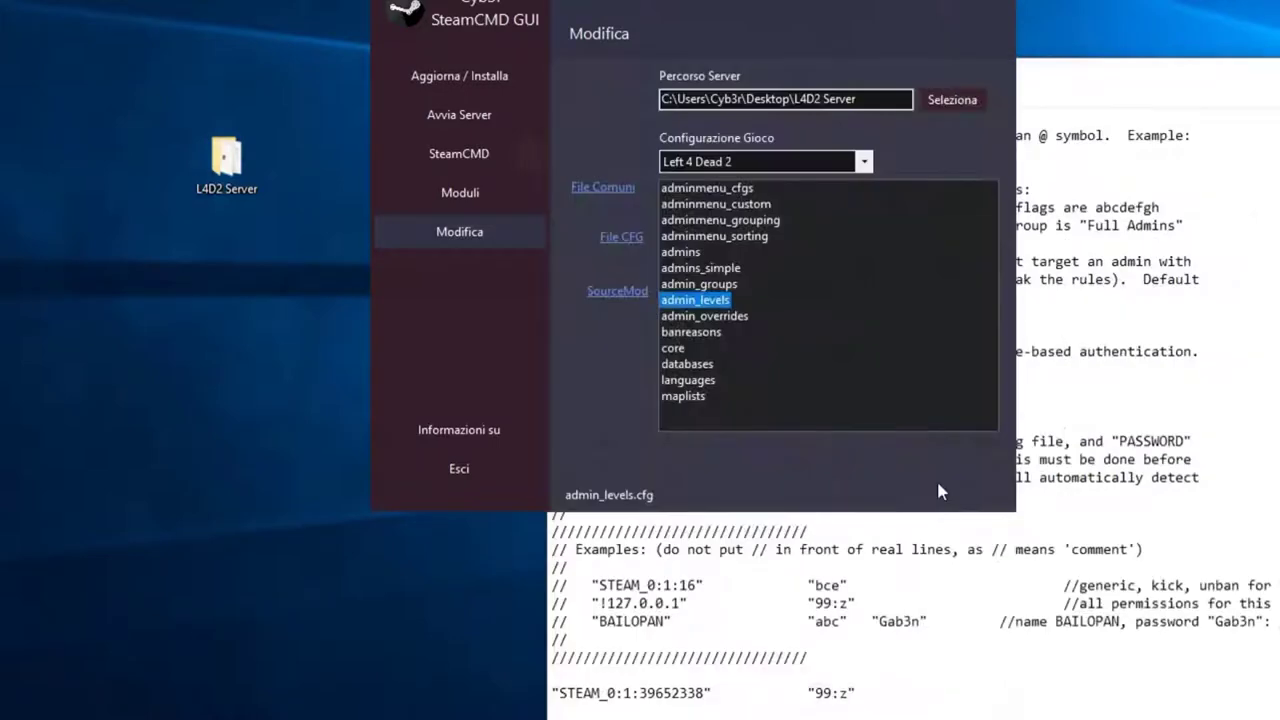
Step: Check the 99:z entry, save admins_simple.ini via File > Salva, and close Notepad
{"action": "left_click", "coordinate": [826, 625]}
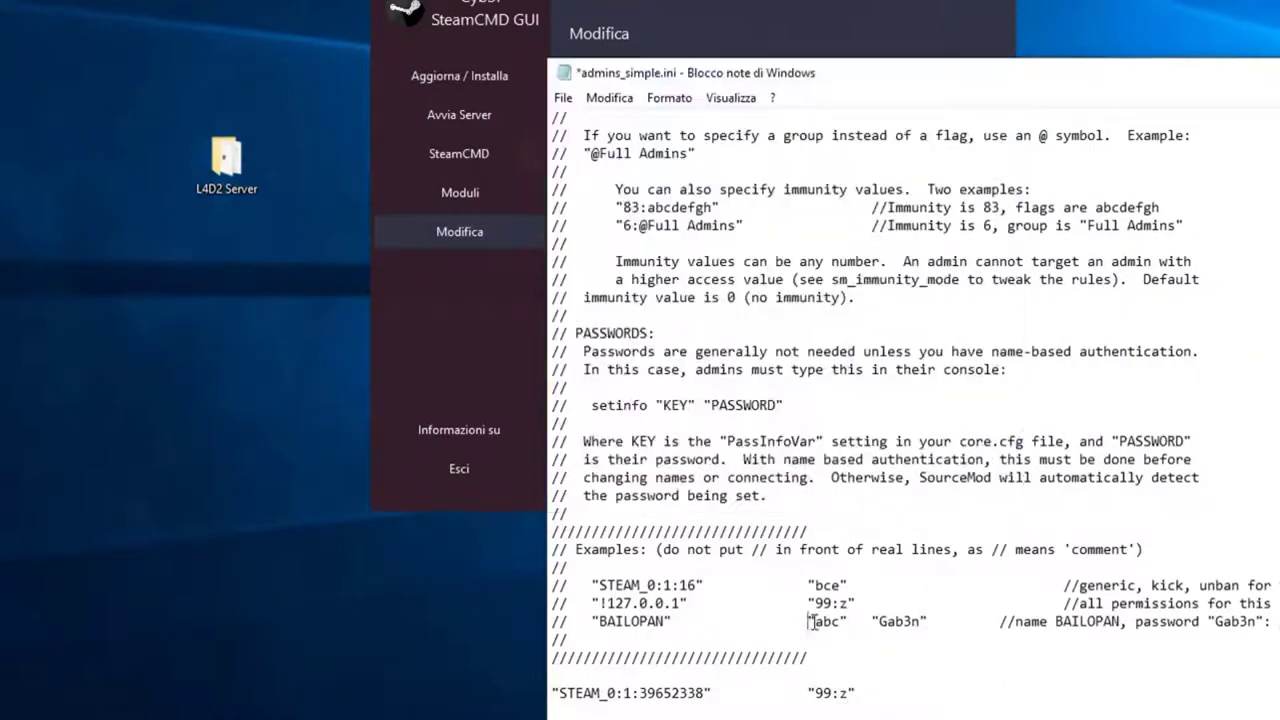
{"action": "double_click", "coordinate": [826, 621]}
{"action": "left_click", "coordinate": [826, 712]}
{"action": "left_click_drag", "start_coordinate": [858, 692], "coordinate": [805, 692]}
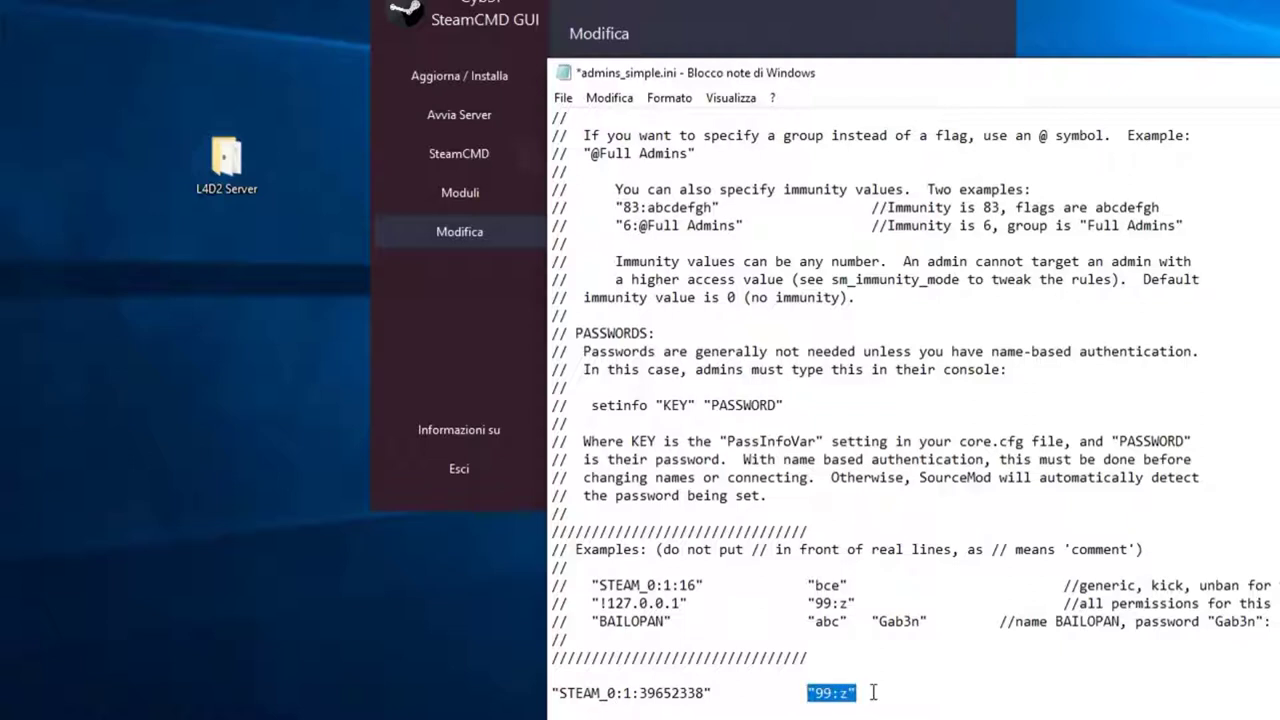
{"action": "left_click", "coordinate": [875, 692]}
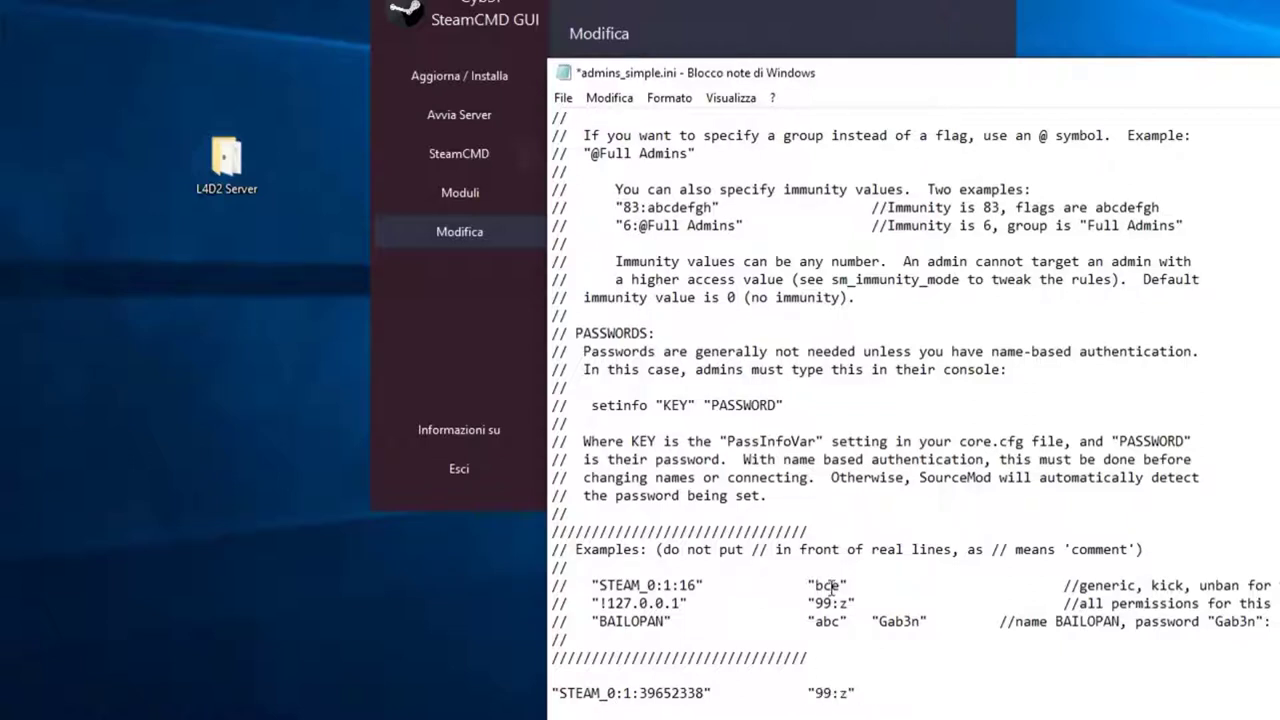
{"action": "left_click", "coordinate": [563, 98]}
{"action": "left_click", "coordinate": [575, 185]}
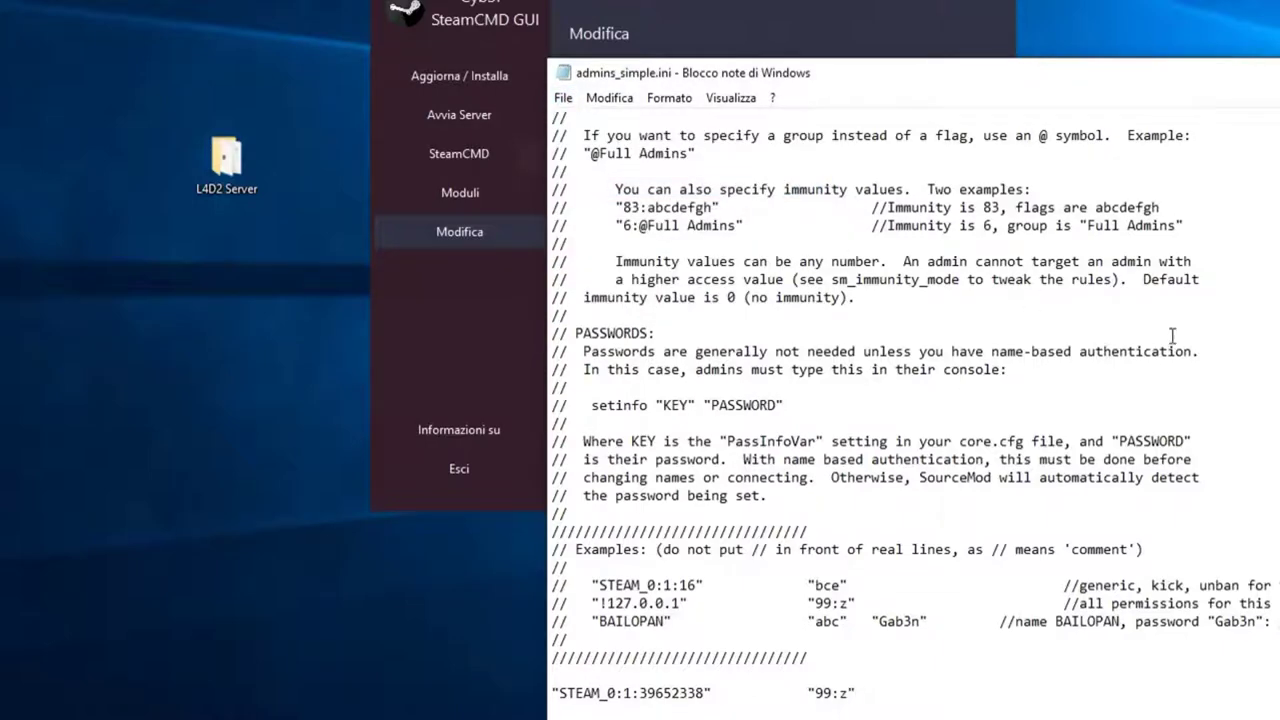
{"action": "key", "text": "alt+F4"}
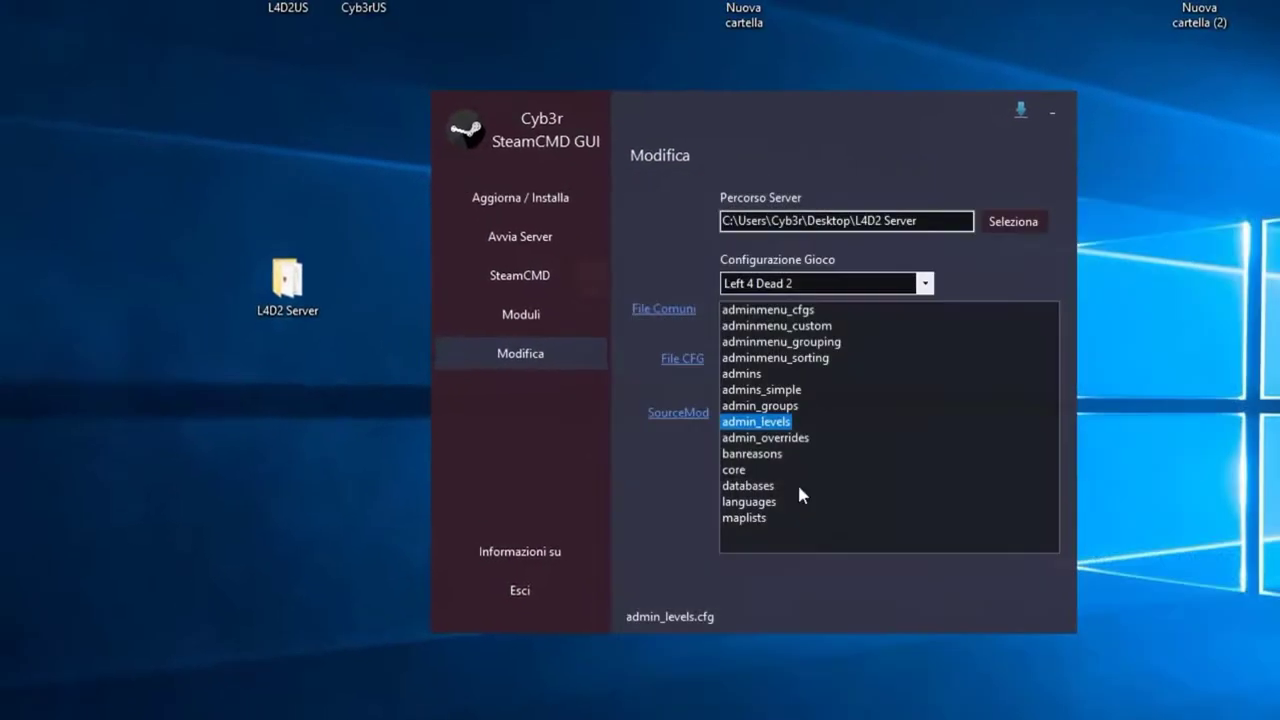
Step: On the Avvia Server page, set the server path to the desktop L4D2 Server folder
{"action": "left_click", "coordinate": [740, 455]}
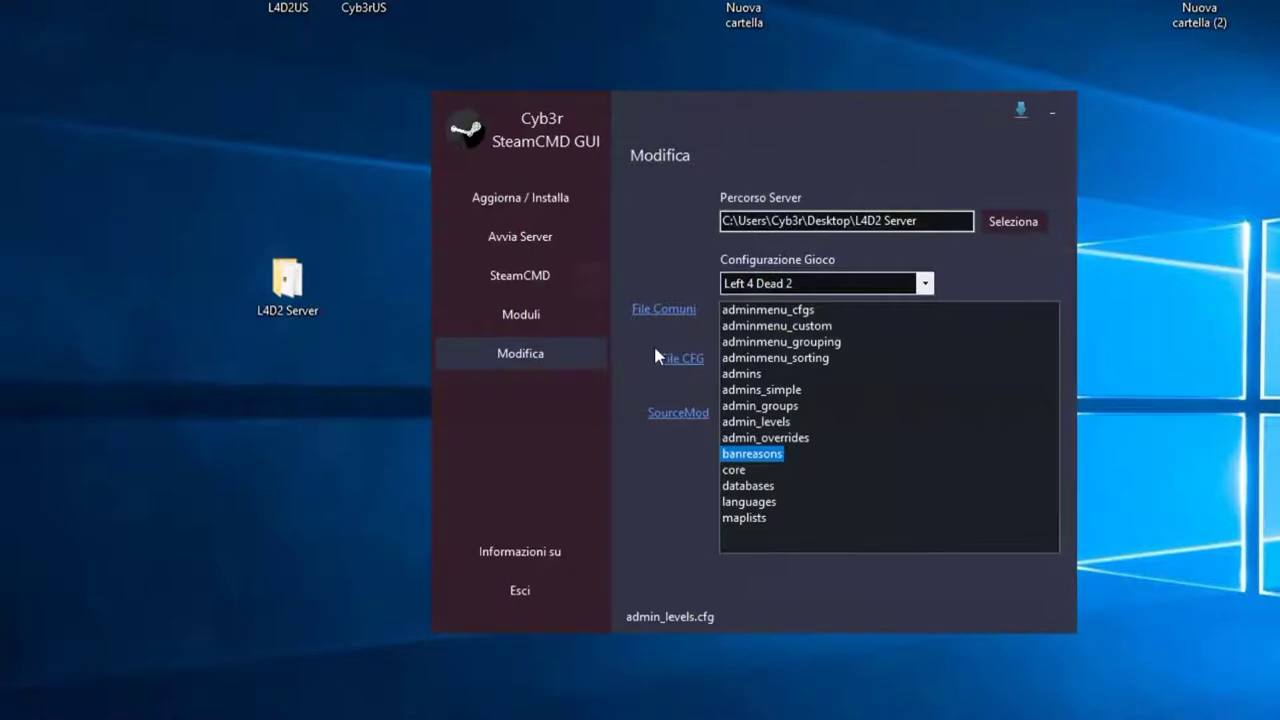
{"action": "left_click", "coordinate": [522, 238]}
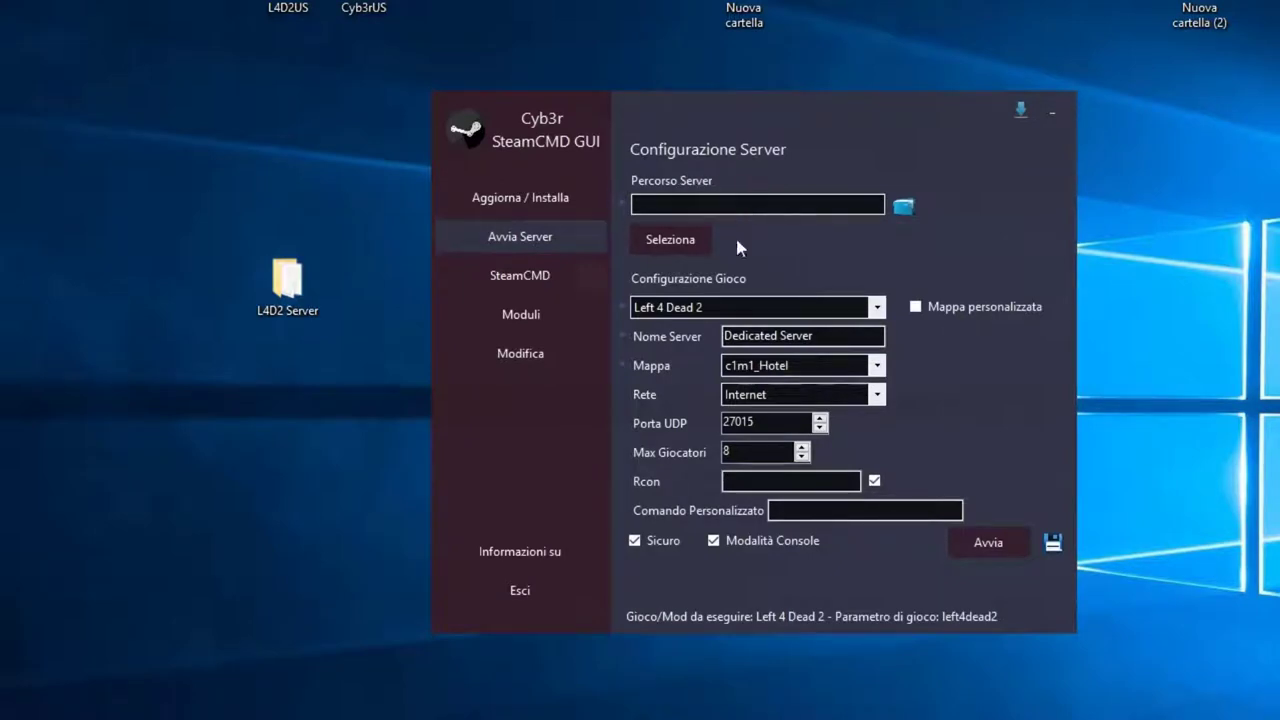
{"action": "left_click", "coordinate": [664, 240]}
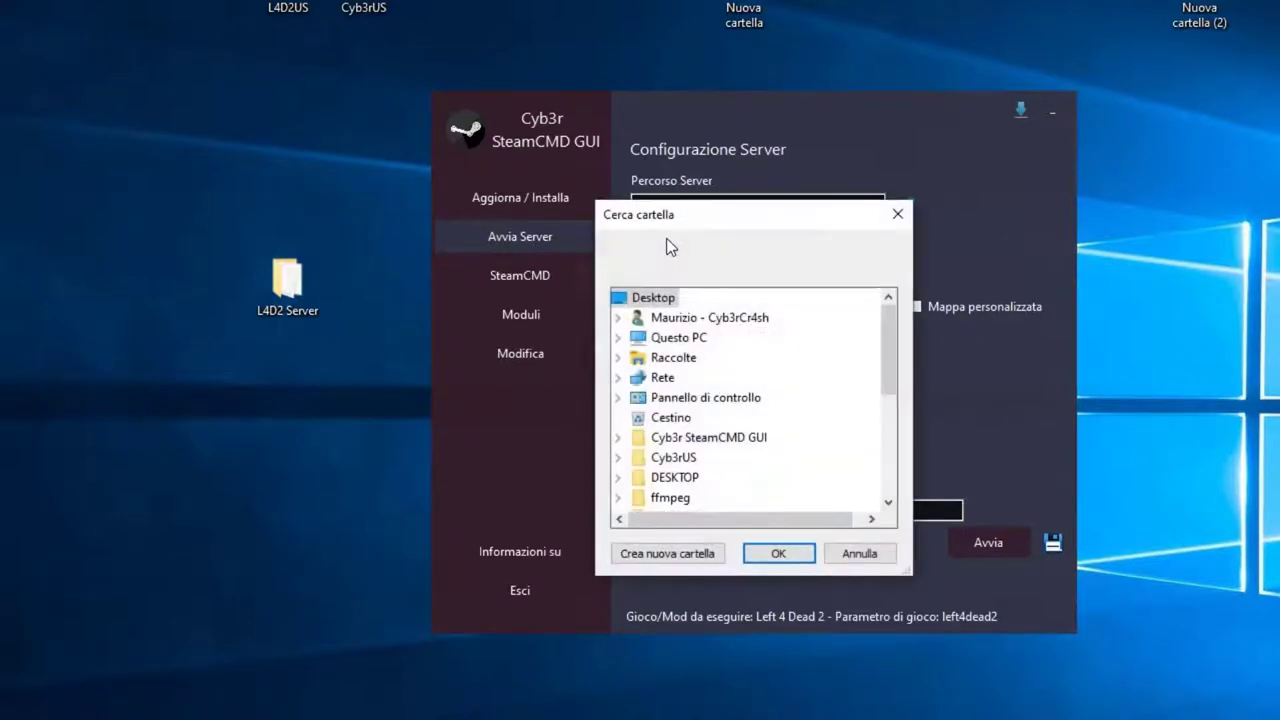
{"action": "scroll", "coordinate": [726, 400], "scroll_direction": "down", "scroll_amount": 4}
{"action": "double_click", "coordinate": [690, 377]}
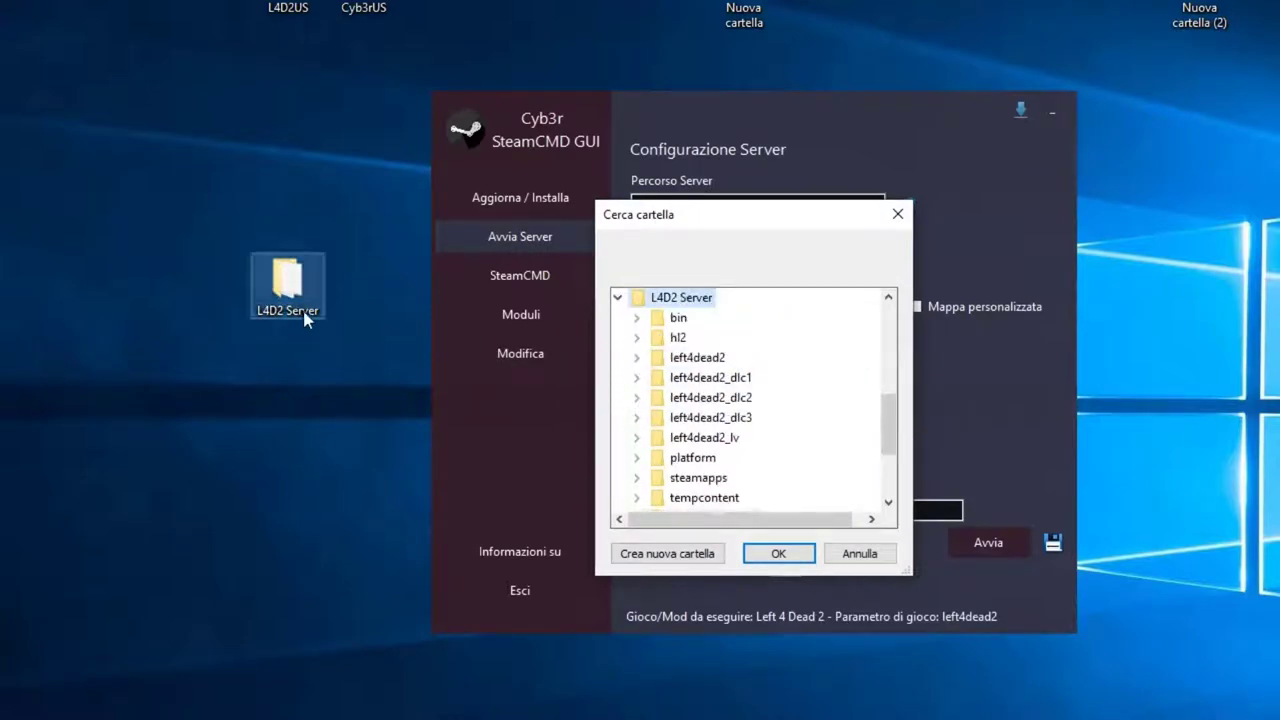
{"action": "left_click", "coordinate": [778, 553]}
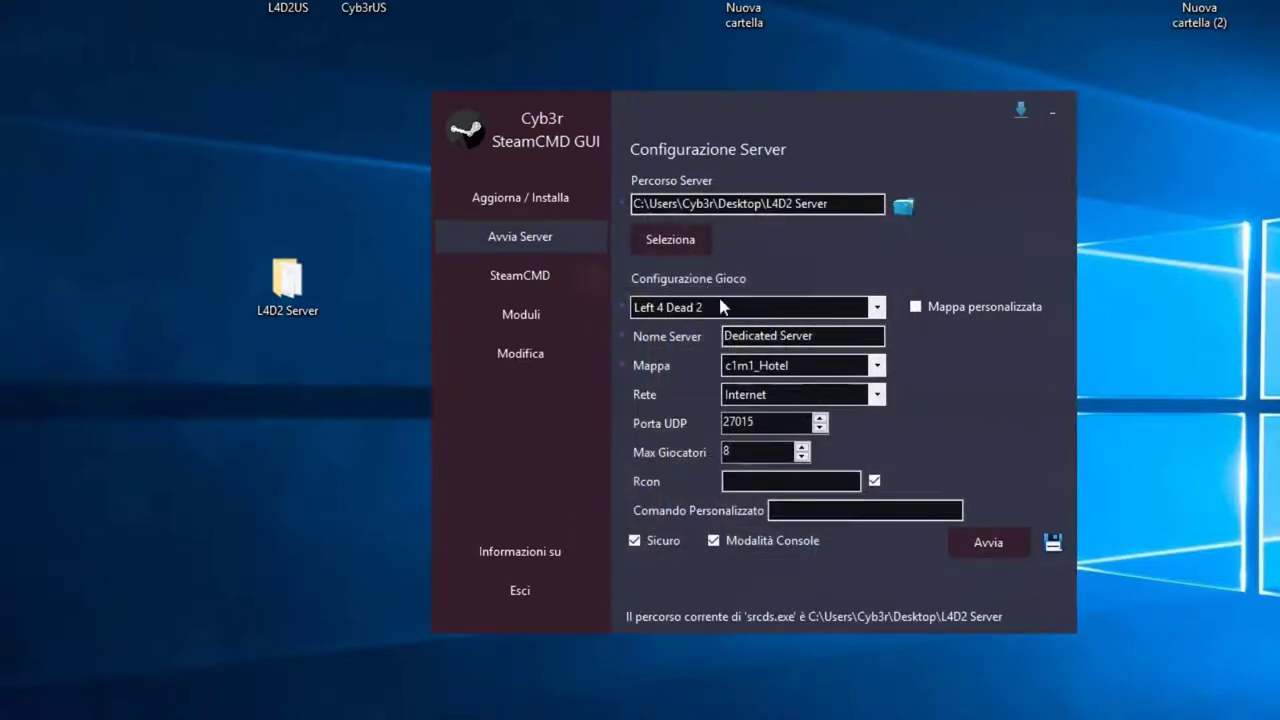
Step: Choose Left 4 Dead 2, name the server 'L4D2 Cyb3rCr@sh', and keep map c1m1_Hotel
{"action": "left_click", "coordinate": [676, 310]}
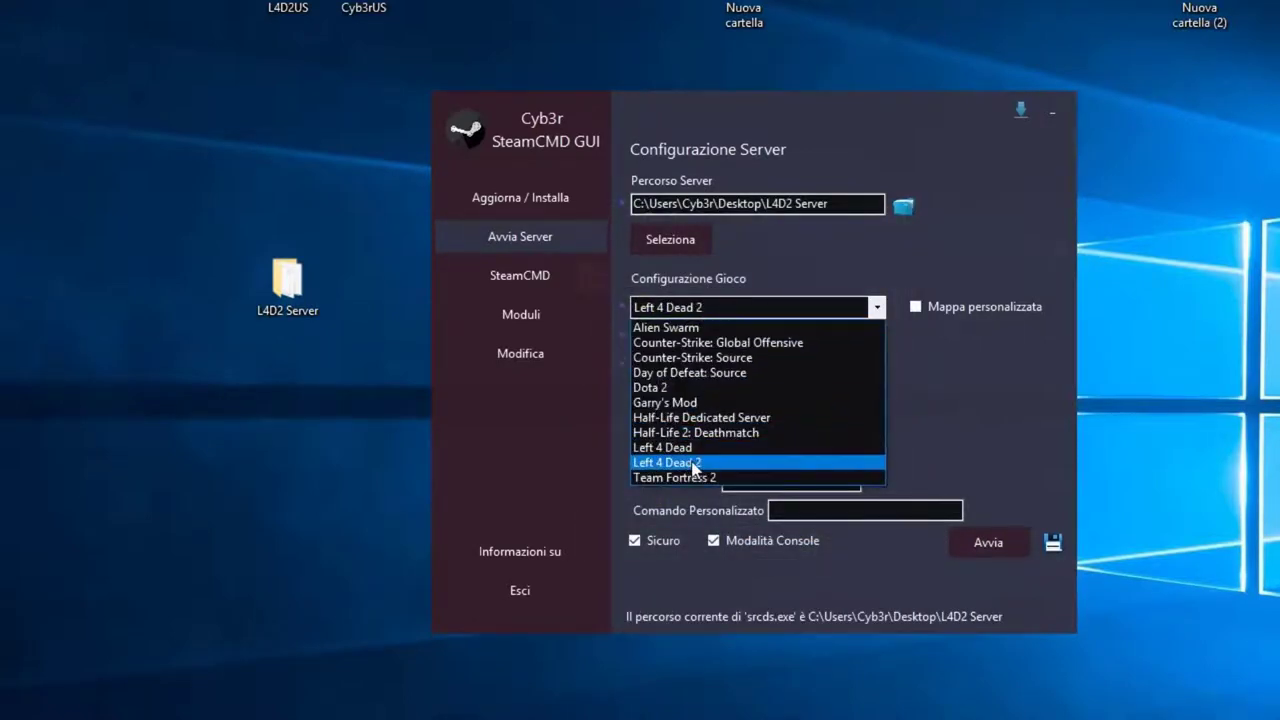
{"action": "left_click", "coordinate": [693, 463]}
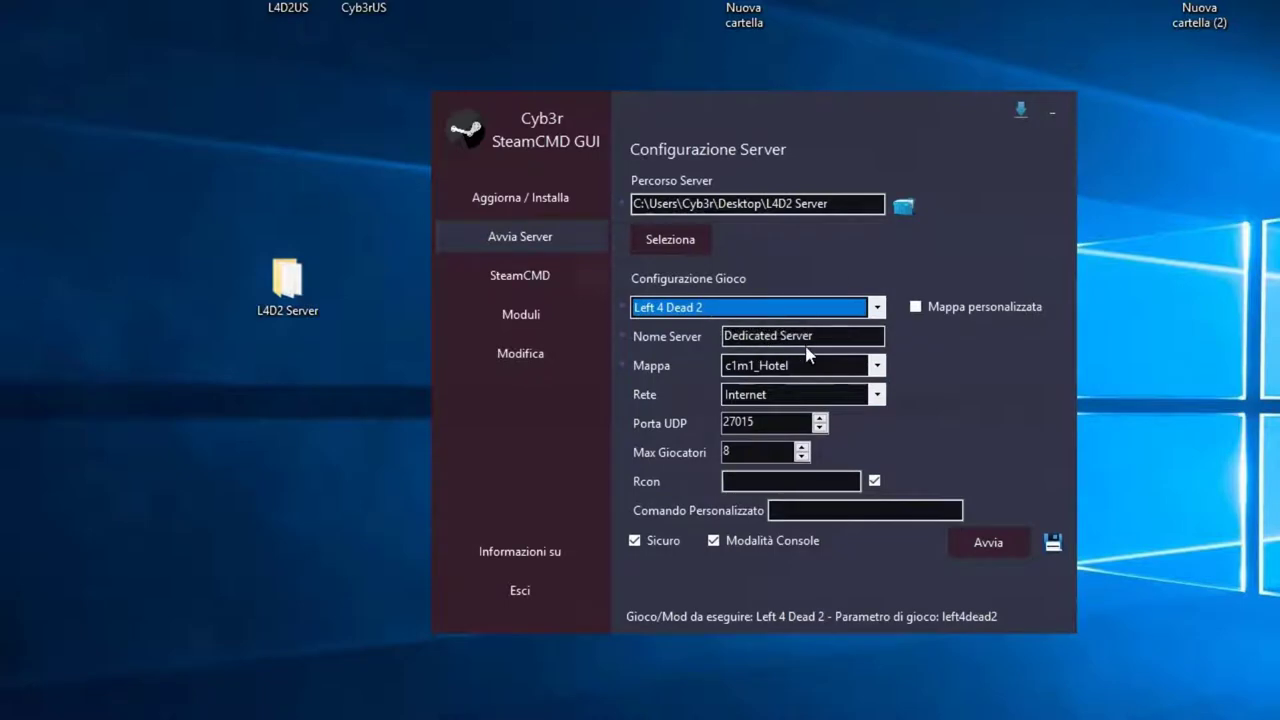
{"action": "left_click", "coordinate": [744, 336]}
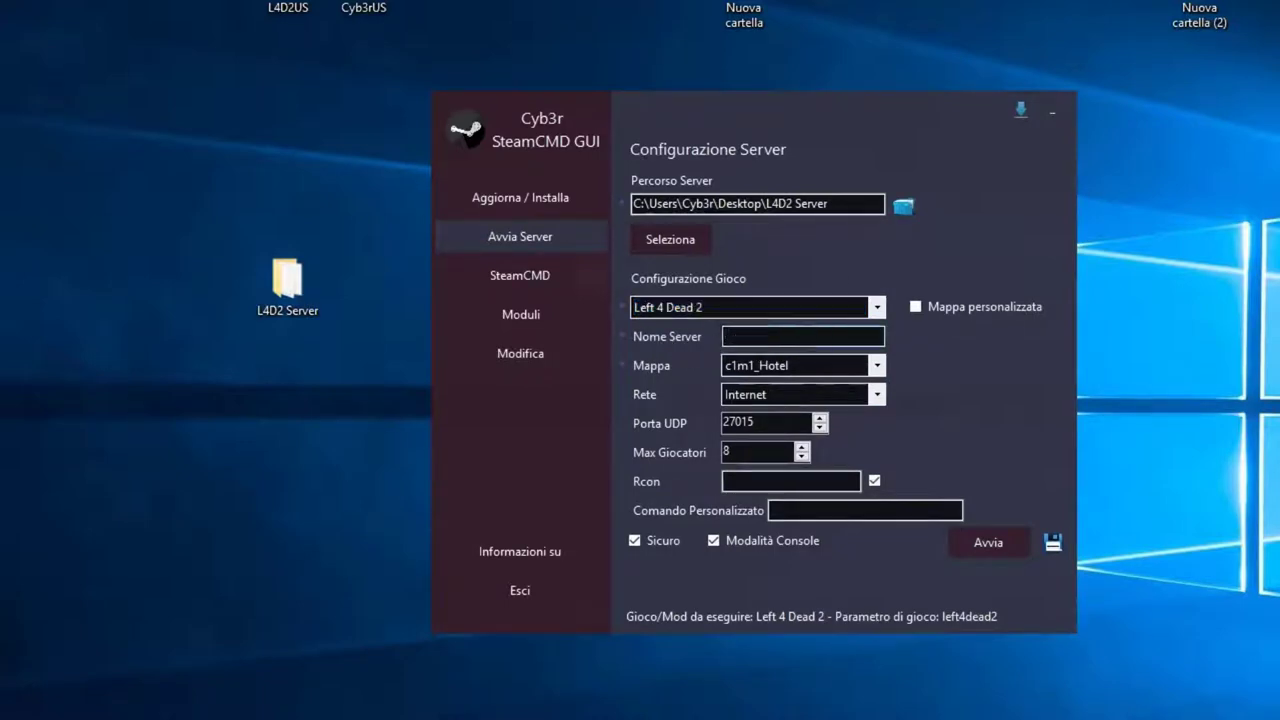
{"action": "left_click", "coordinate": [788, 345]}
{"action": "type", "text": "L4D2 Cyb3rCr"}
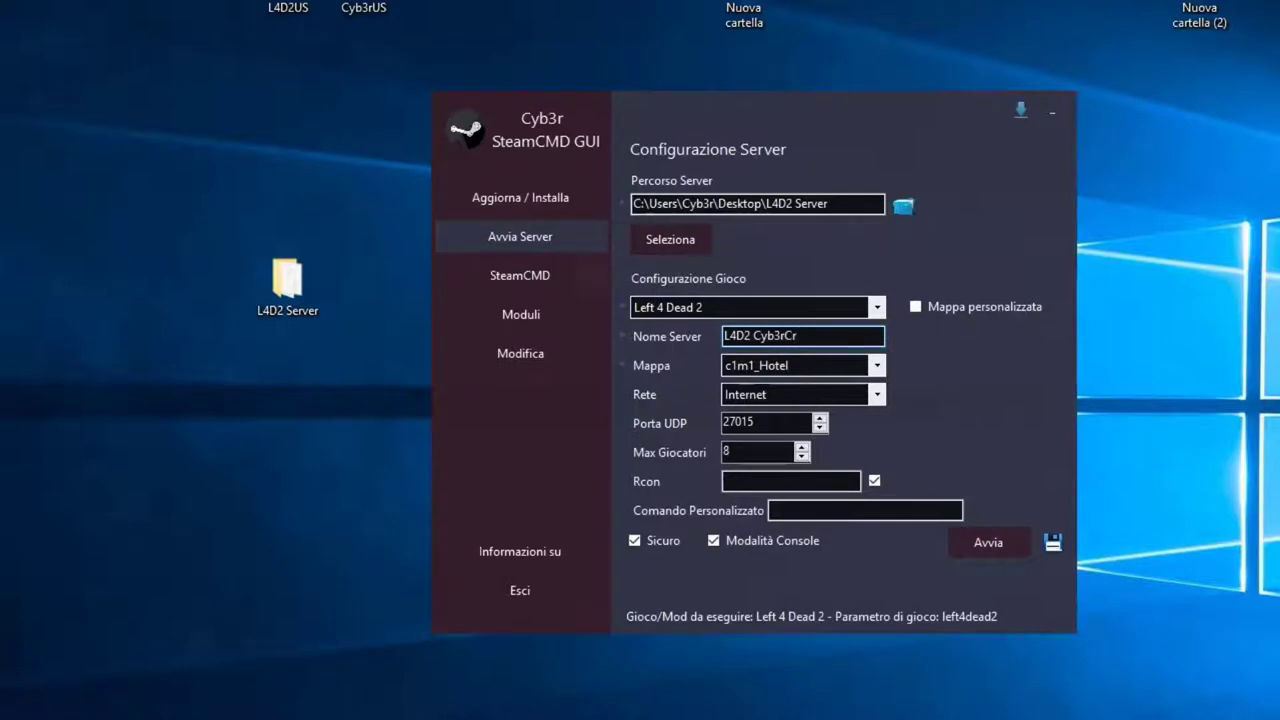
{"action": "type", "text": "sh"}
{"action": "left_click", "coordinate": [877, 365]}
{"action": "left_click_drag", "start_coordinate": [873, 487], "coordinate": [887, 632]}
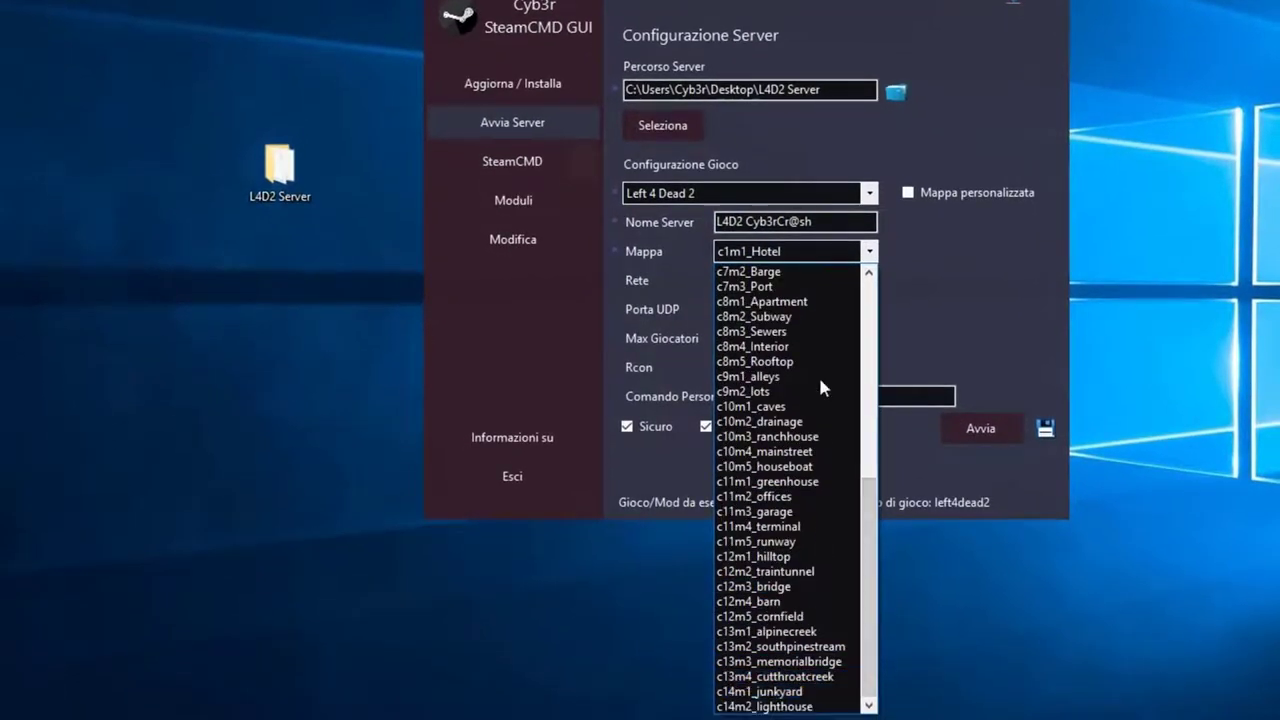
{"action": "left_click", "coordinate": [866, 251]}
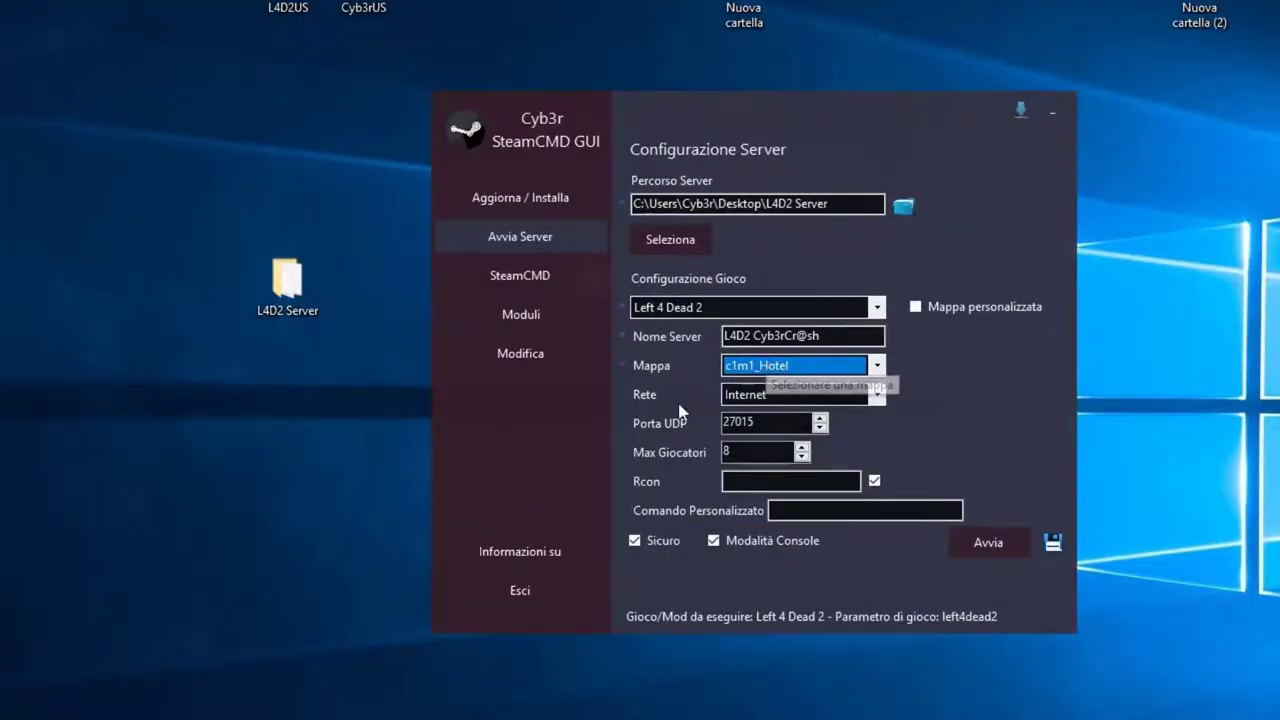
{"action": "left_click", "coordinate": [766, 398]}
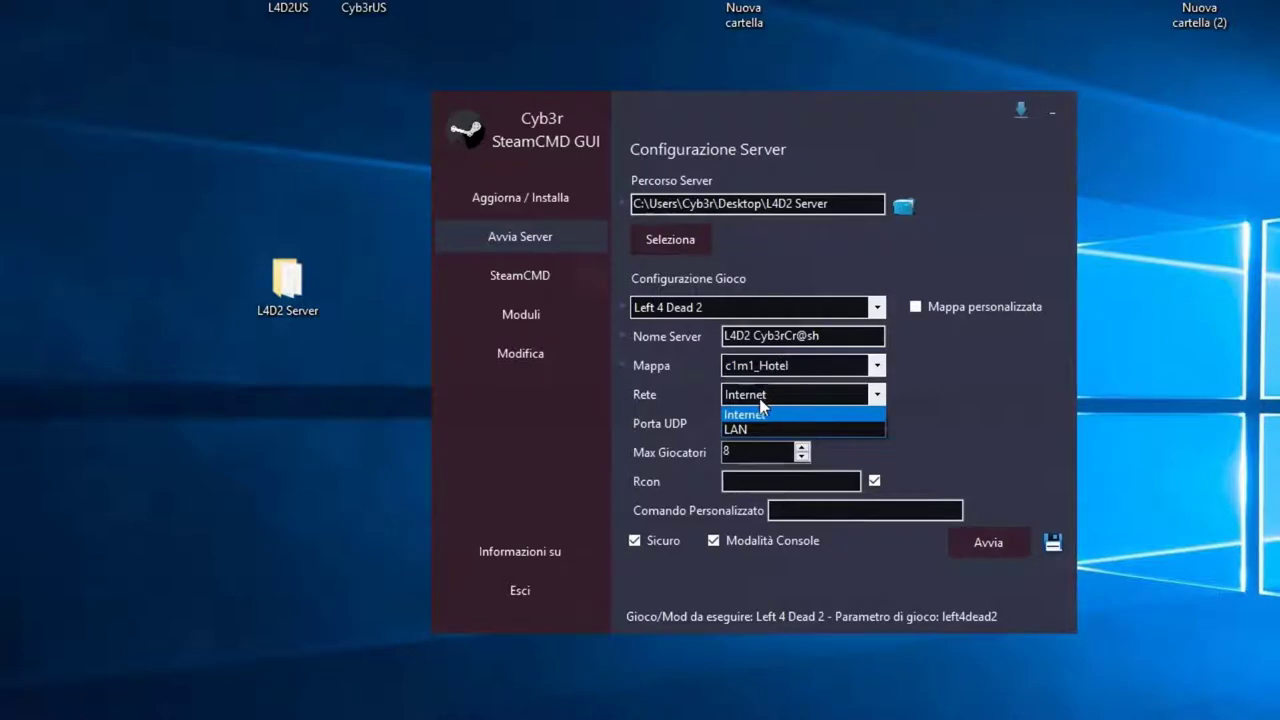
{"action": "left_click", "coordinate": [768, 398]}
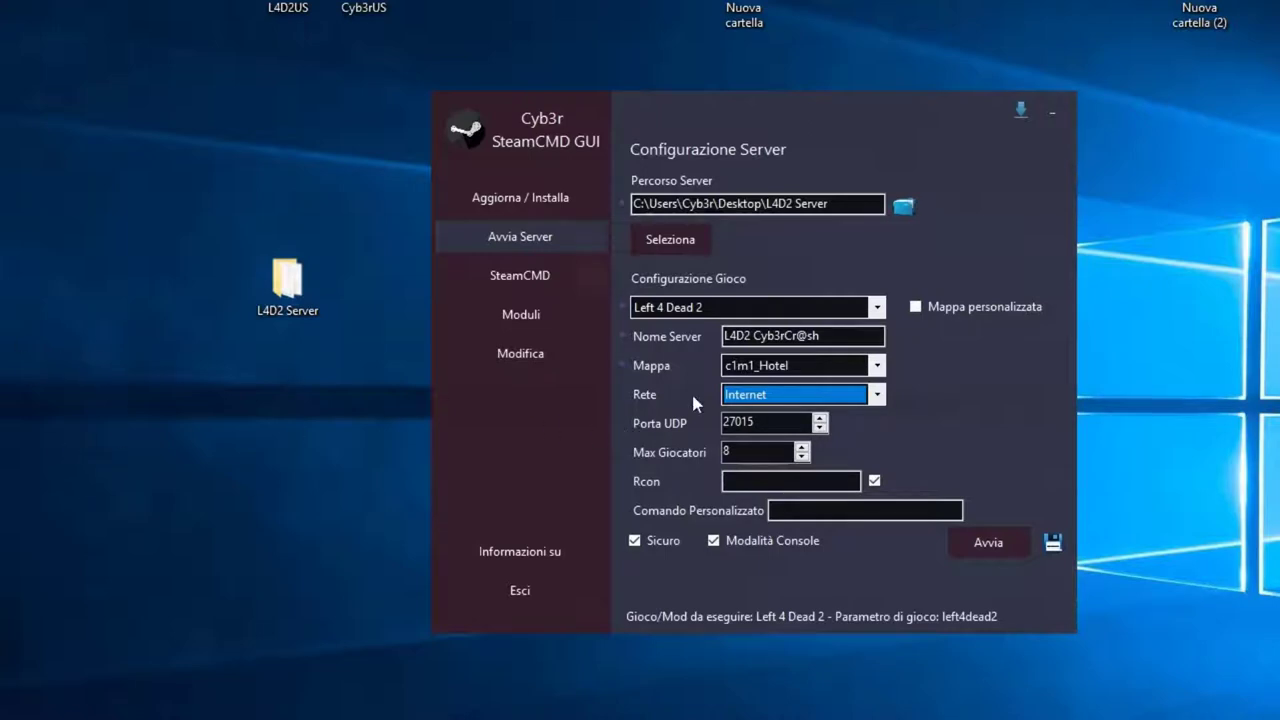
Step: Raise the Porta UDP value from 27015 to 27016
{"action": "left_click", "coordinate": [820, 422]}
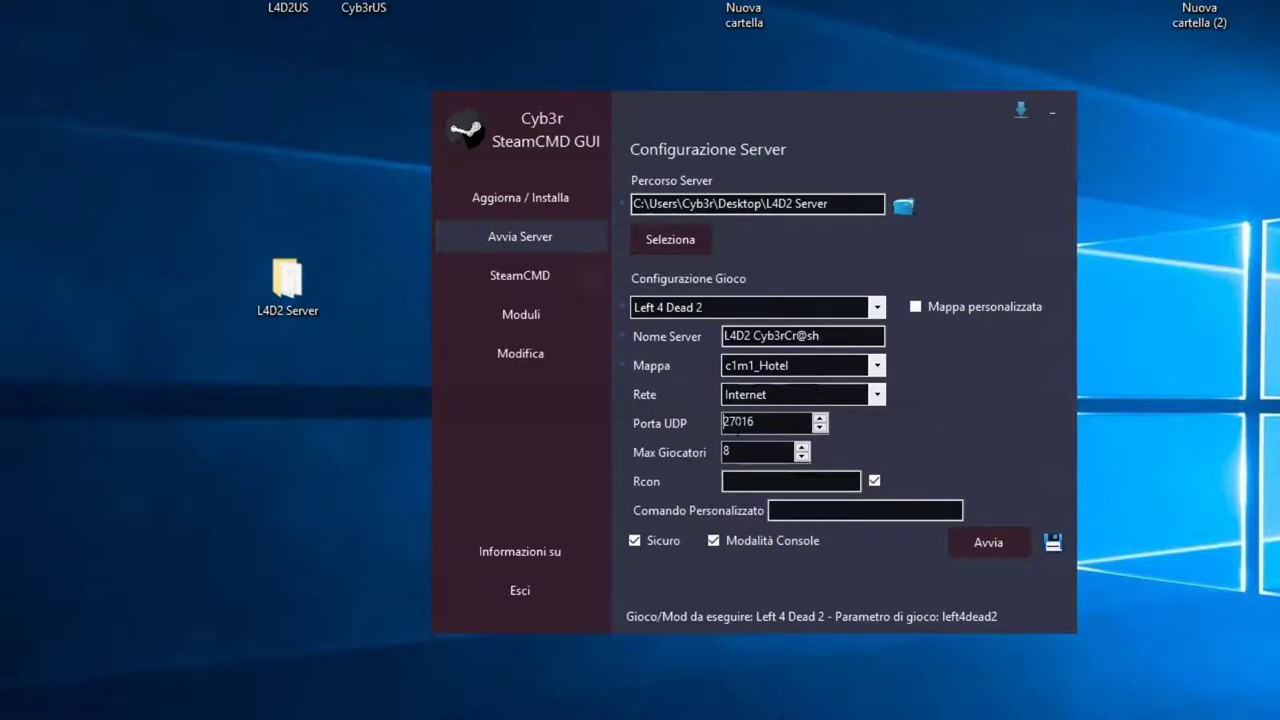
{"action": "left_click", "coordinate": [765, 418]}
{"action": "left_click_drag", "start_coordinate": [756, 420], "coordinate": [704, 421]}
{"action": "left_click", "coordinate": [755, 421]}
Step: Type an Rcon password into the Rcon field
{"action": "left_click", "coordinate": [801, 447]}
{"action": "left_click", "coordinate": [801, 447]}
{"action": "left_click", "coordinate": [801, 457]}
{"action": "left_click", "coordinate": [801, 457]}
{"action": "left_click", "coordinate": [730, 481]}
{"action": "type", "text": "*********"}
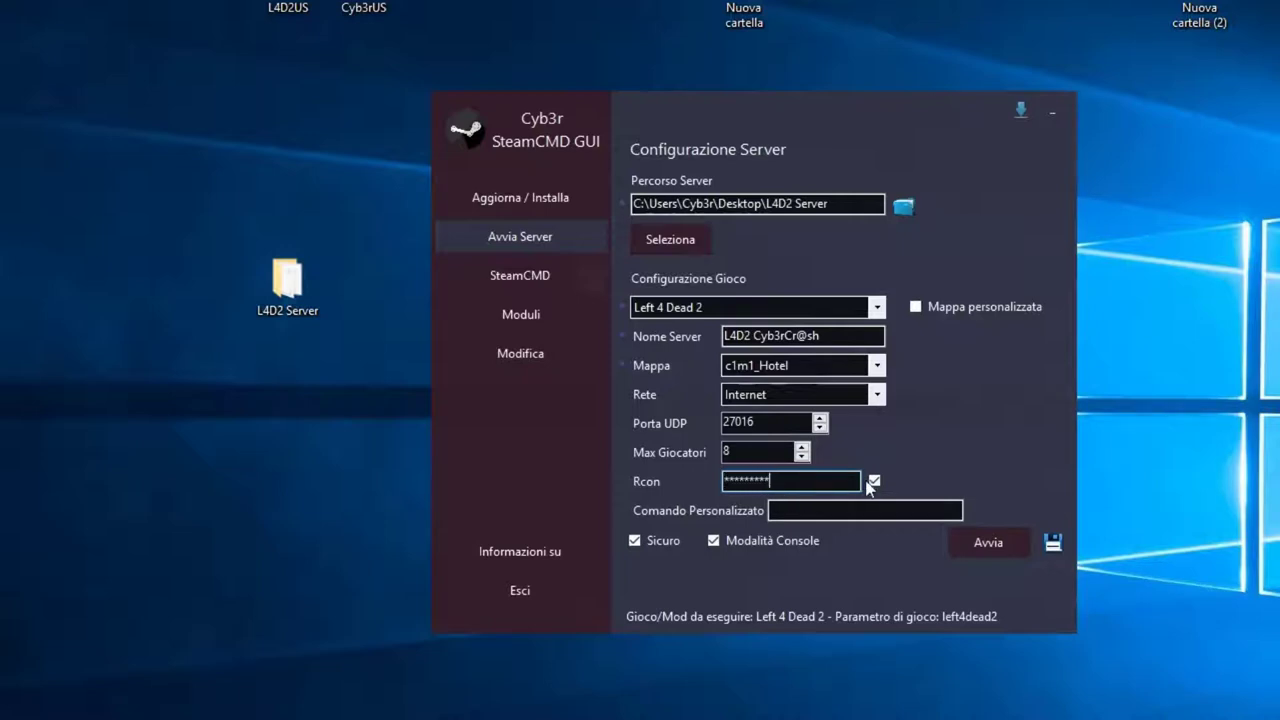
Step: Toggle the show-password checkbox back to masked and retype the Rcon password
{"action": "left_click", "coordinate": [872, 482]}
{"action": "left_click", "coordinate": [875, 482]}
{"action": "left_click", "coordinate": [875, 482]}
{"action": "left_click", "coordinate": [875, 482]}
{"action": "key", "text": "shift+Tab"}
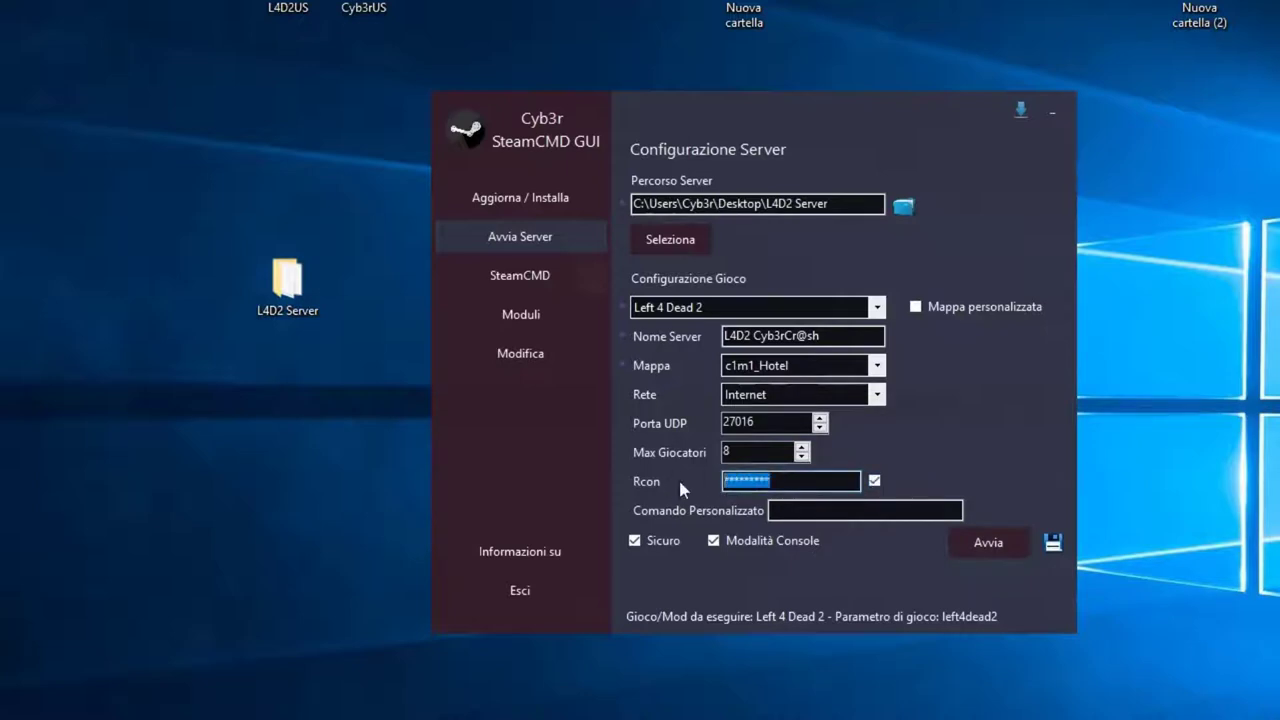
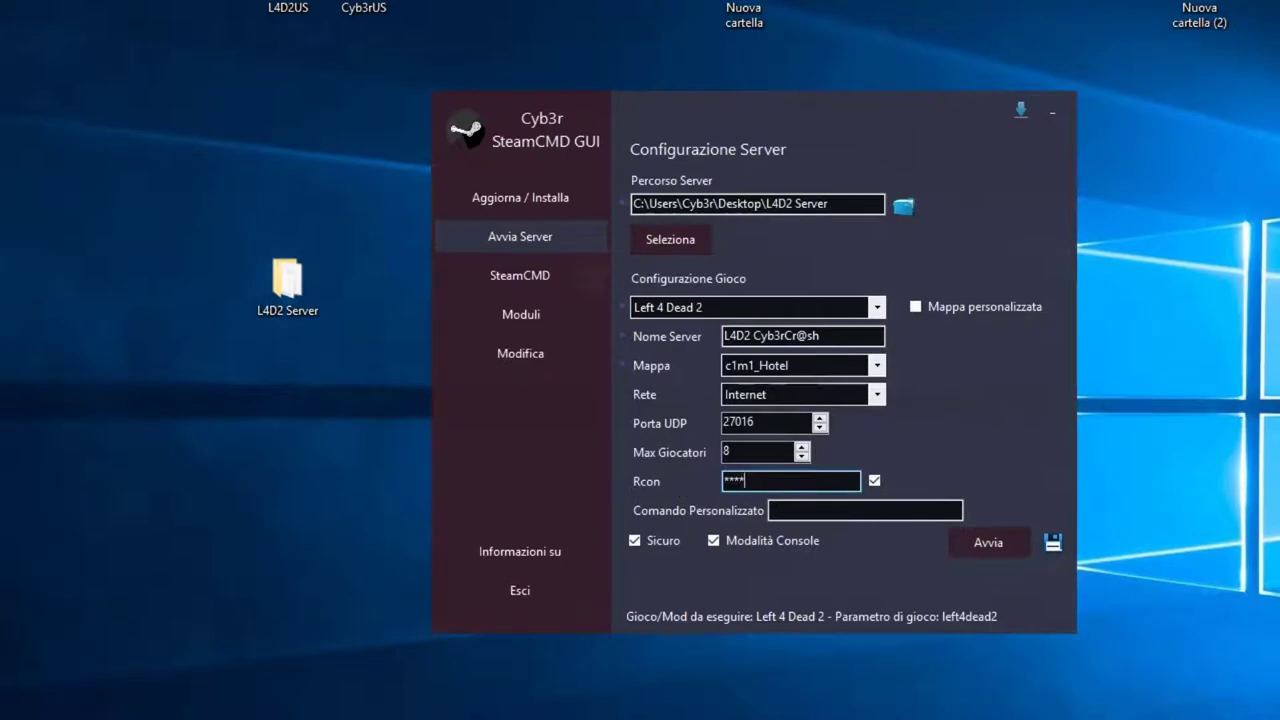
{"action": "left_click", "coordinate": [850, 514]}
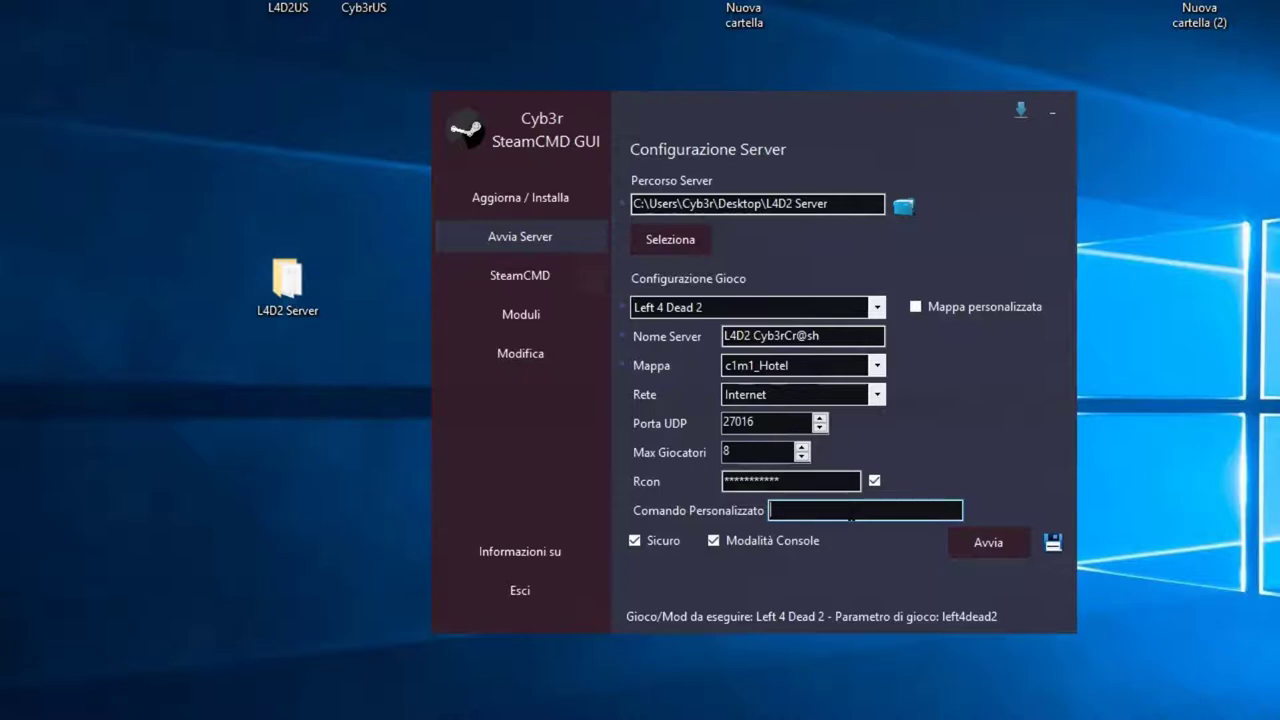
Step: Set the custom launch command to '+exec server.cfg', trimming off the mistyped extra characters
{"action": "type", "text": "+exec server.cfg +wzw"}
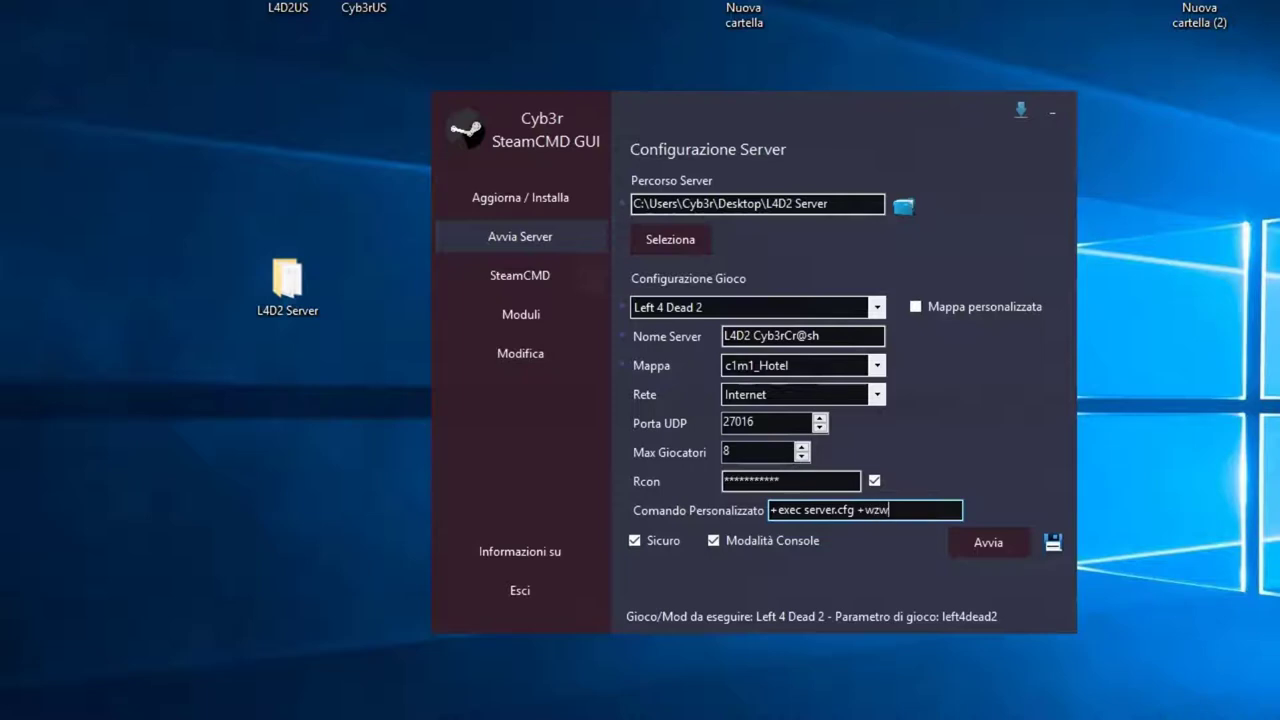
{"action": "key", "text": "BackSpace"}
{"action": "key", "text": "BackSpace"}
{"action": "key", "text": "BackSpace"}
{"action": "type", "text": "e"}
{"action": "key", "text": "BackSpace"}
{"action": "key", "text": "BackSpace"}
{"action": "key", "text": "BackSpace"}
Step: Toggle Modalità Console off and back on, then save the server launch settings
{"action": "left_click", "coordinate": [990, 545]}
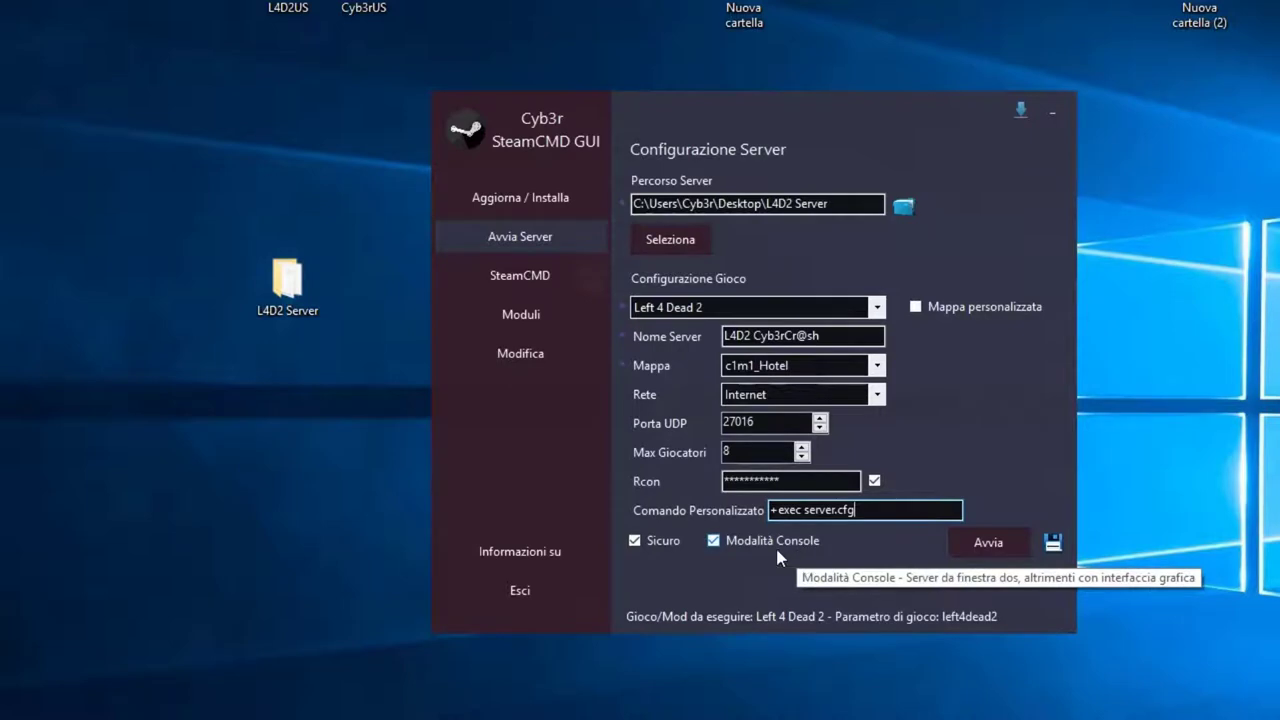
{"action": "left_click", "coordinate": [713, 540]}
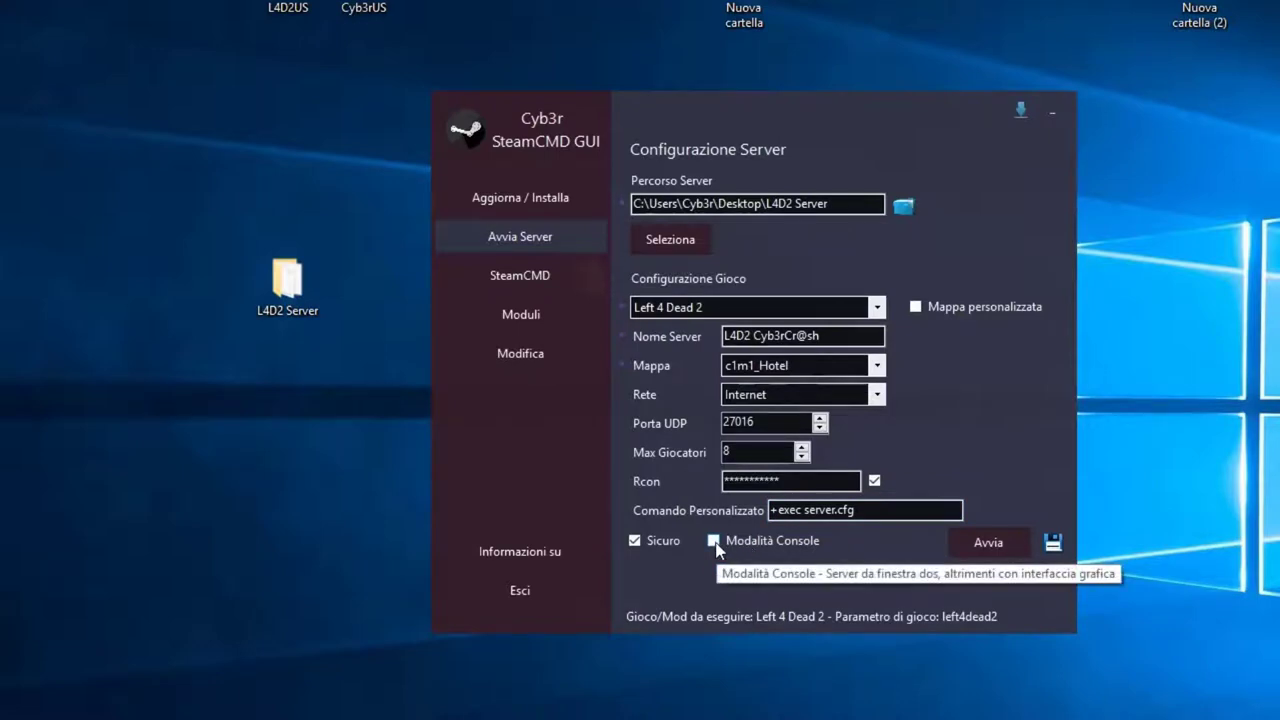
{"action": "left_click", "coordinate": [715, 544]}
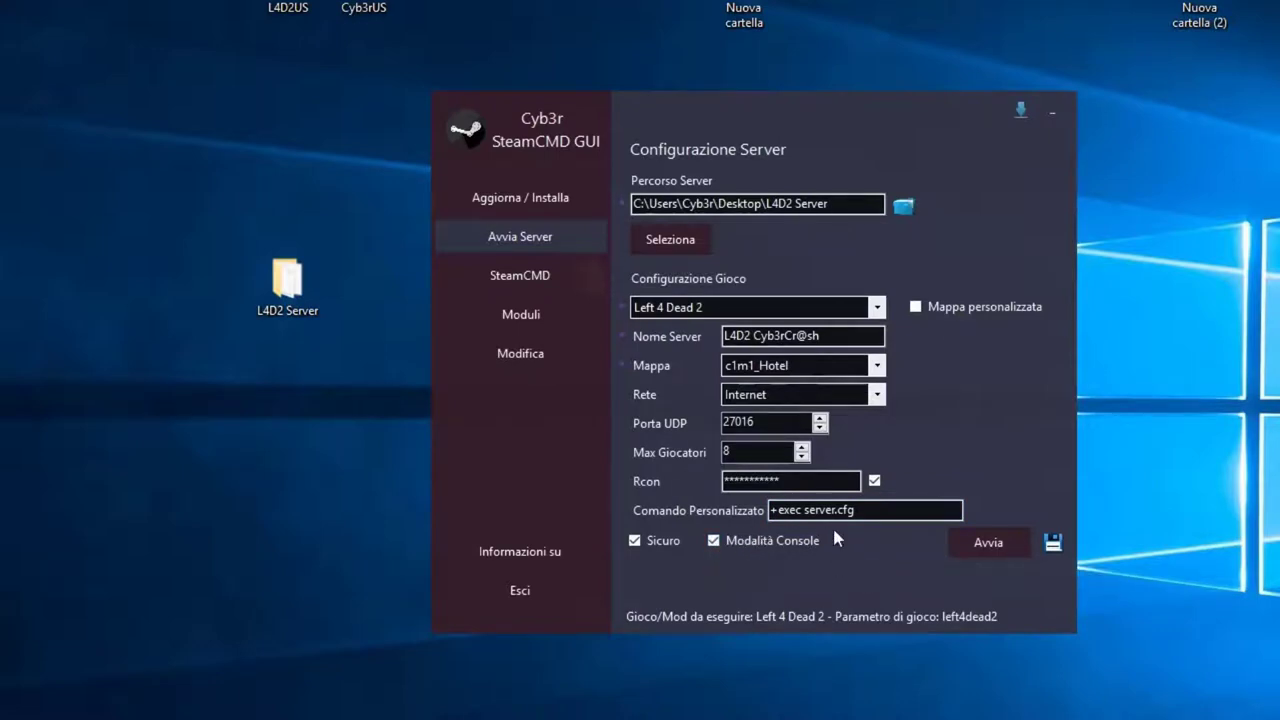
{"action": "left_click", "coordinate": [1054, 546]}
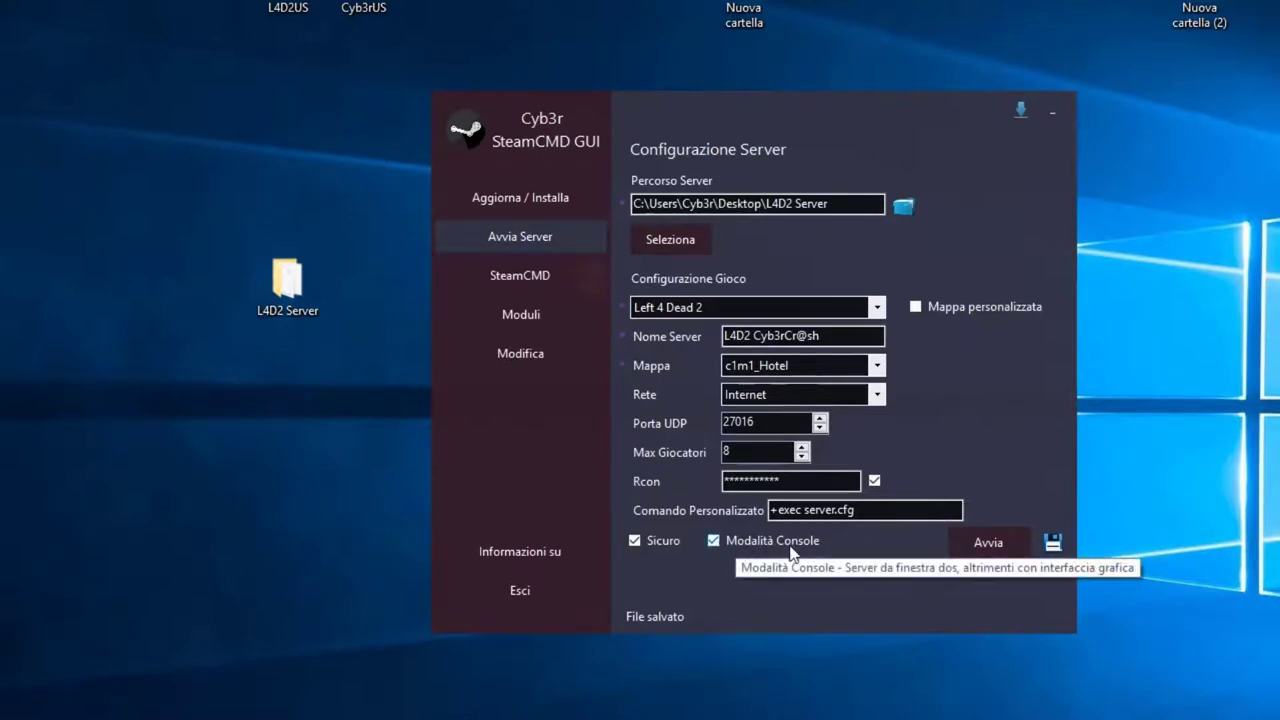
{"action": "left_click", "coordinate": [877, 365]}
{"action": "left_click_drag", "start_coordinate": [889, 433], "coordinate": [925, 420]}
{"action": "left_click", "coordinate": [930, 384]}
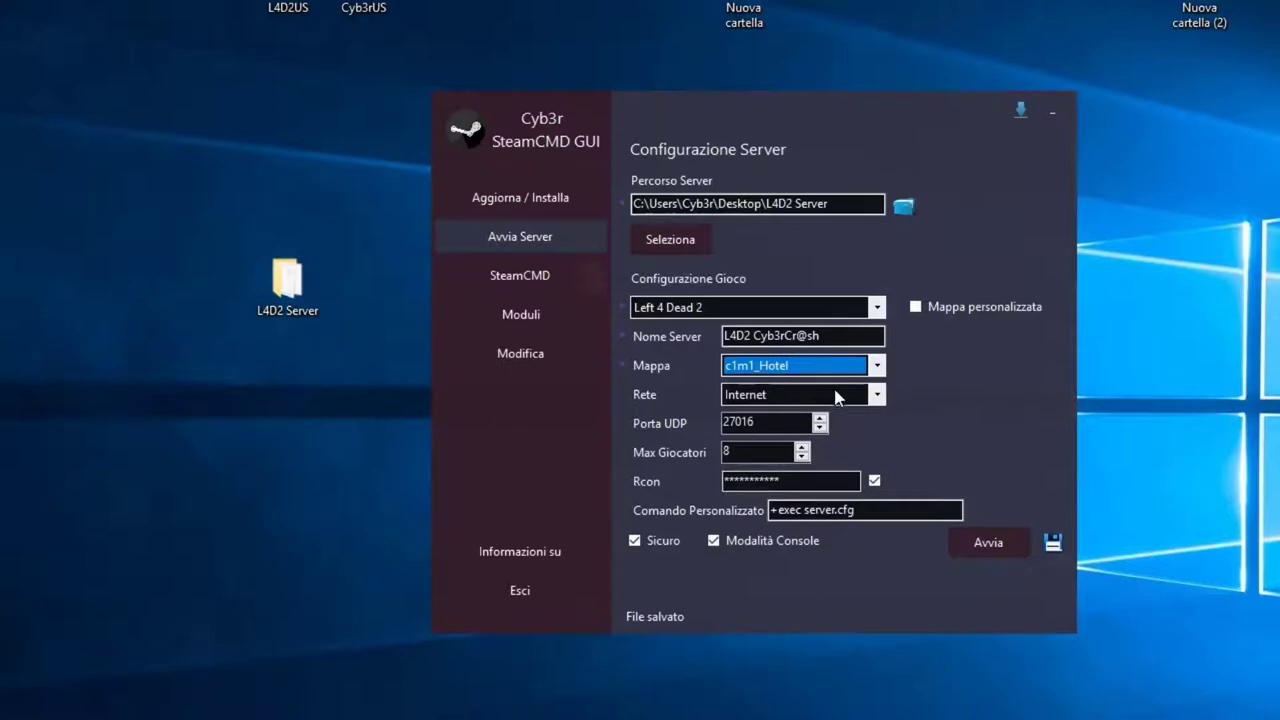
Step: Enable Mappa personalizzata and select campaign tbm survivor remake with map tbm_survivor_remake_01
{"action": "left_click", "coordinate": [915, 308]}
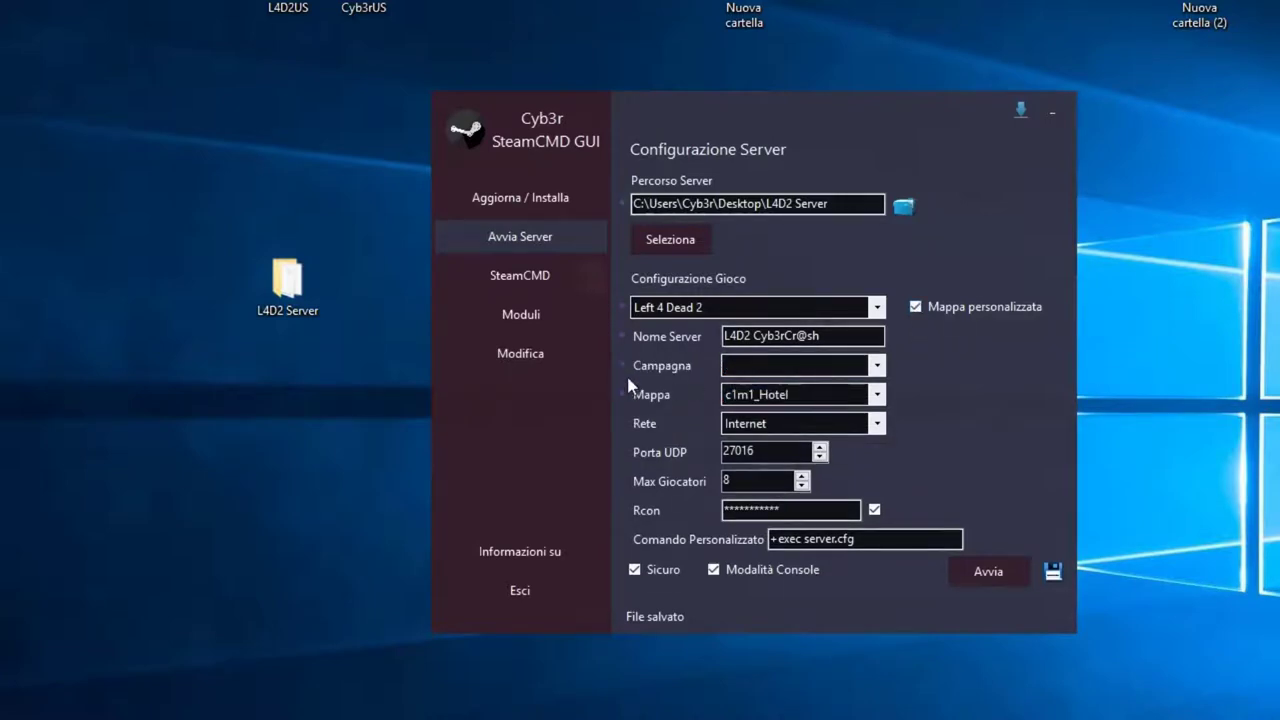
{"action": "left_click", "coordinate": [878, 367]}
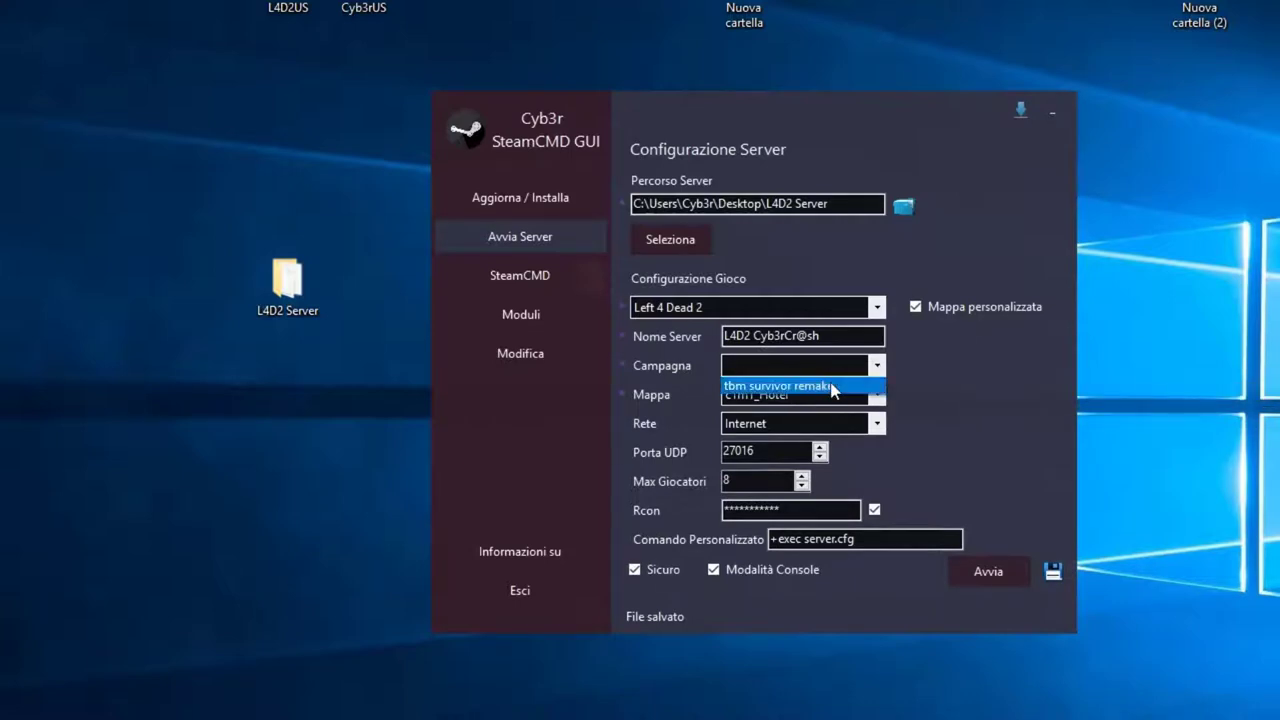
{"action": "left_click", "coordinate": [836, 386]}
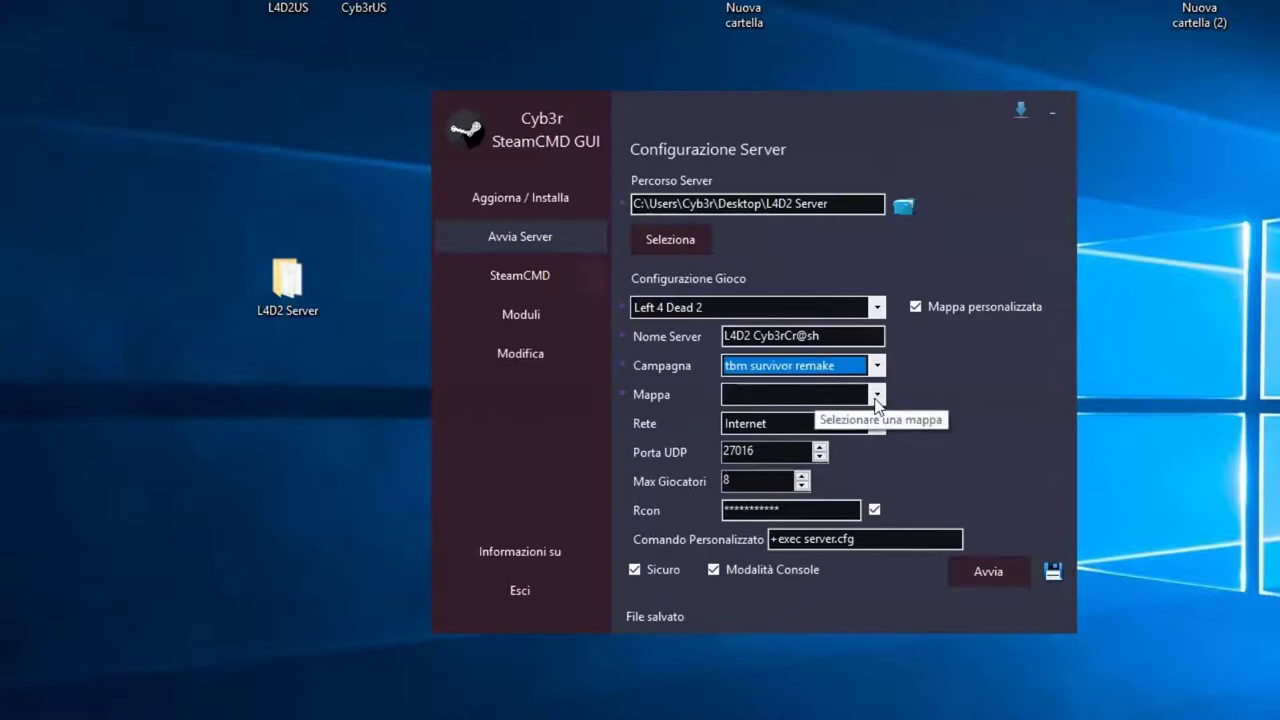
{"action": "left_click", "coordinate": [877, 396]}
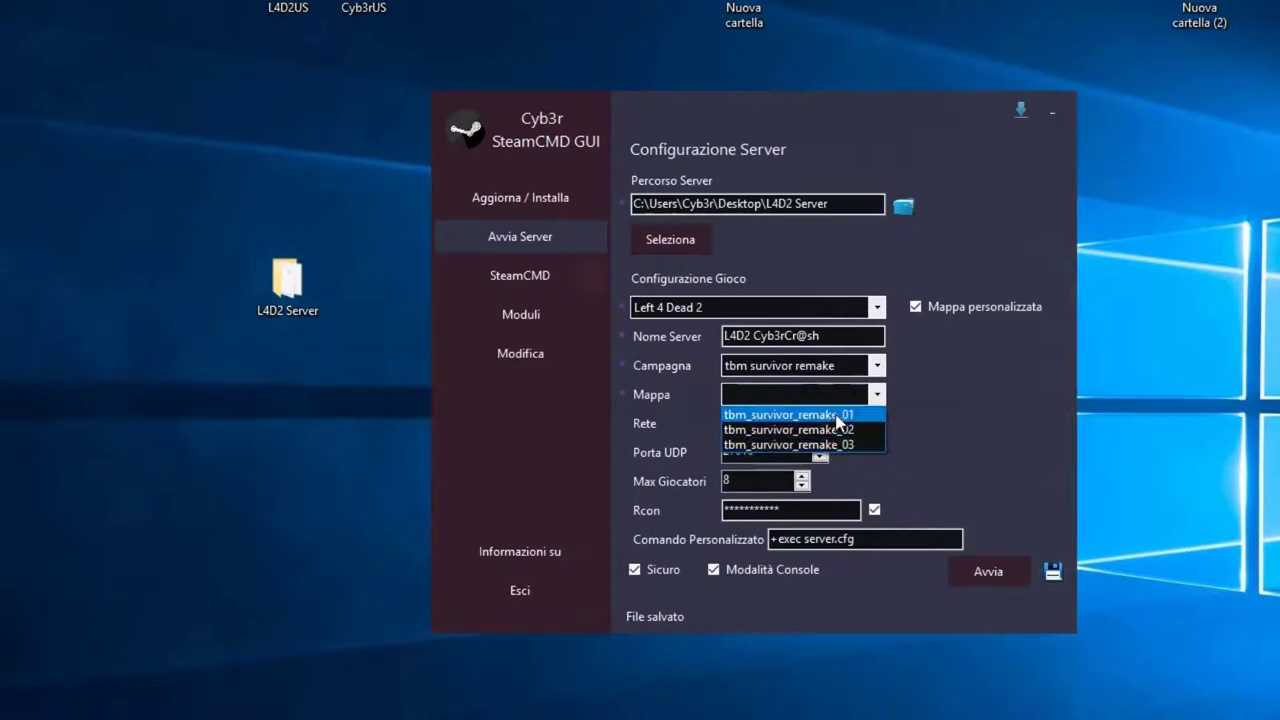
{"action": "left_click", "coordinate": [835, 415]}
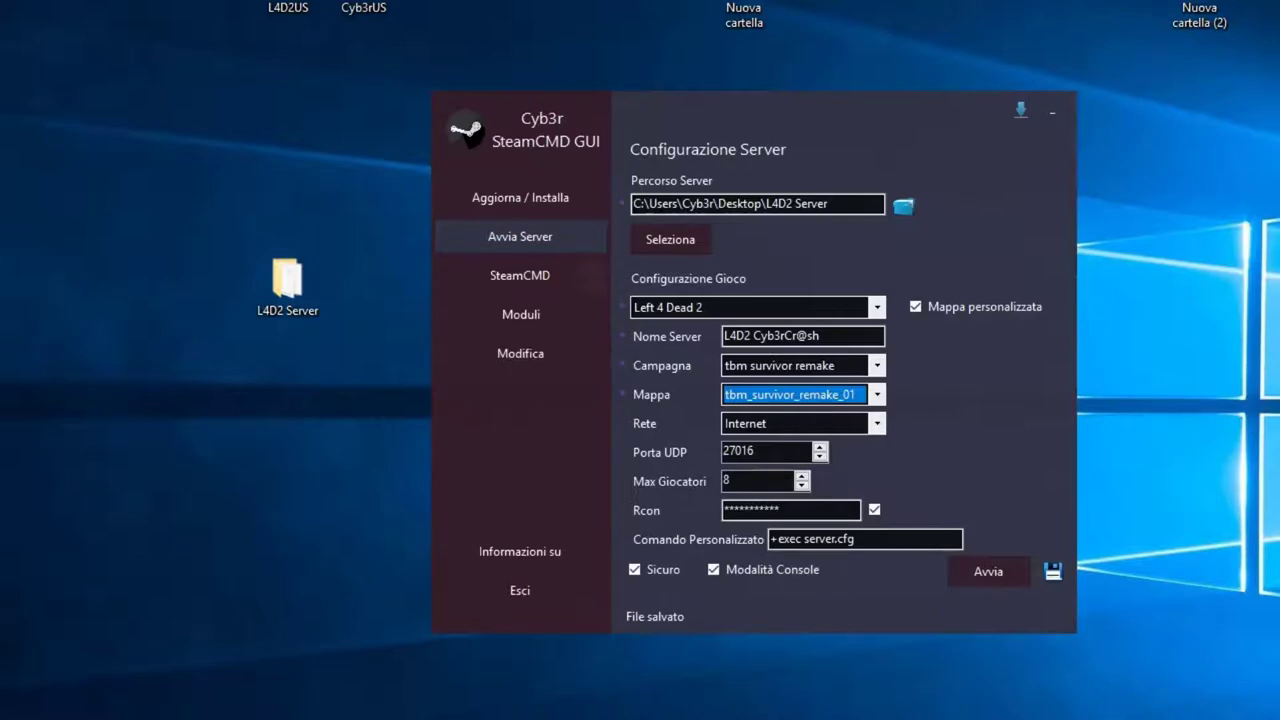
Step: Browse to the L4D2 Server's left4dead2\addons folder to check the campaign's vpk is there
{"action": "double_click", "coordinate": [285, 290]}
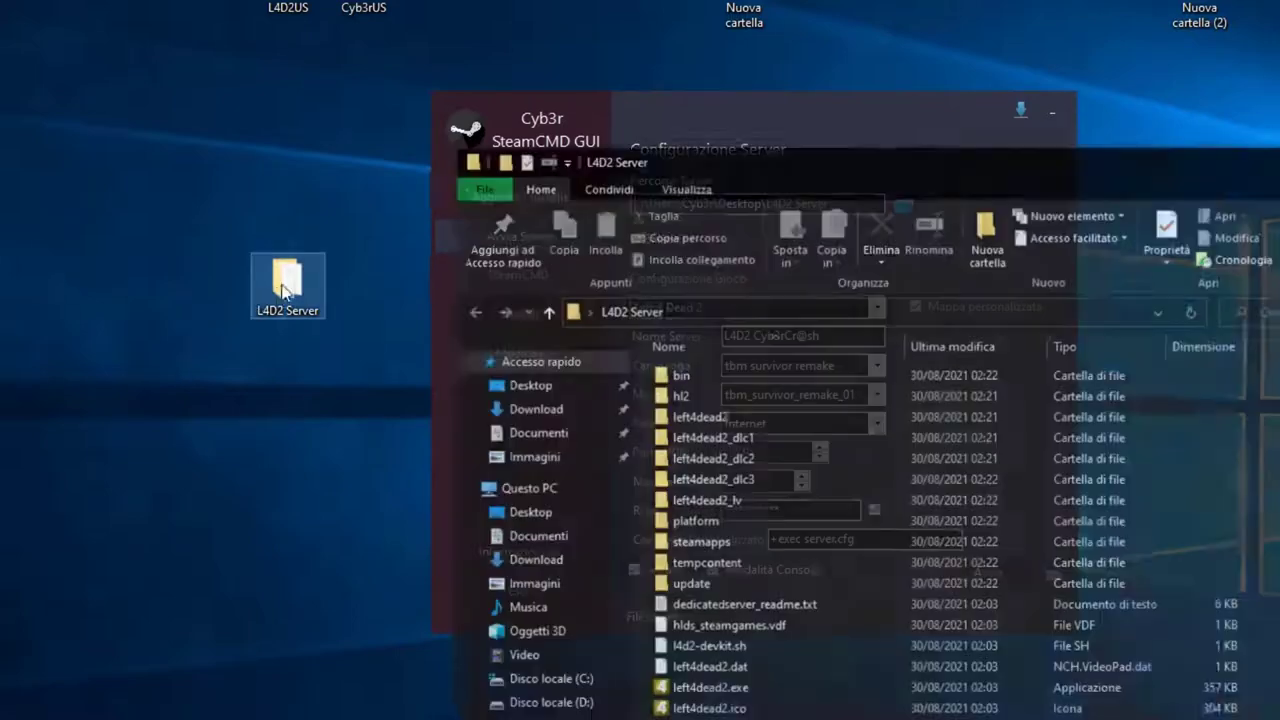
{"action": "double_click", "coordinate": [705, 418]}
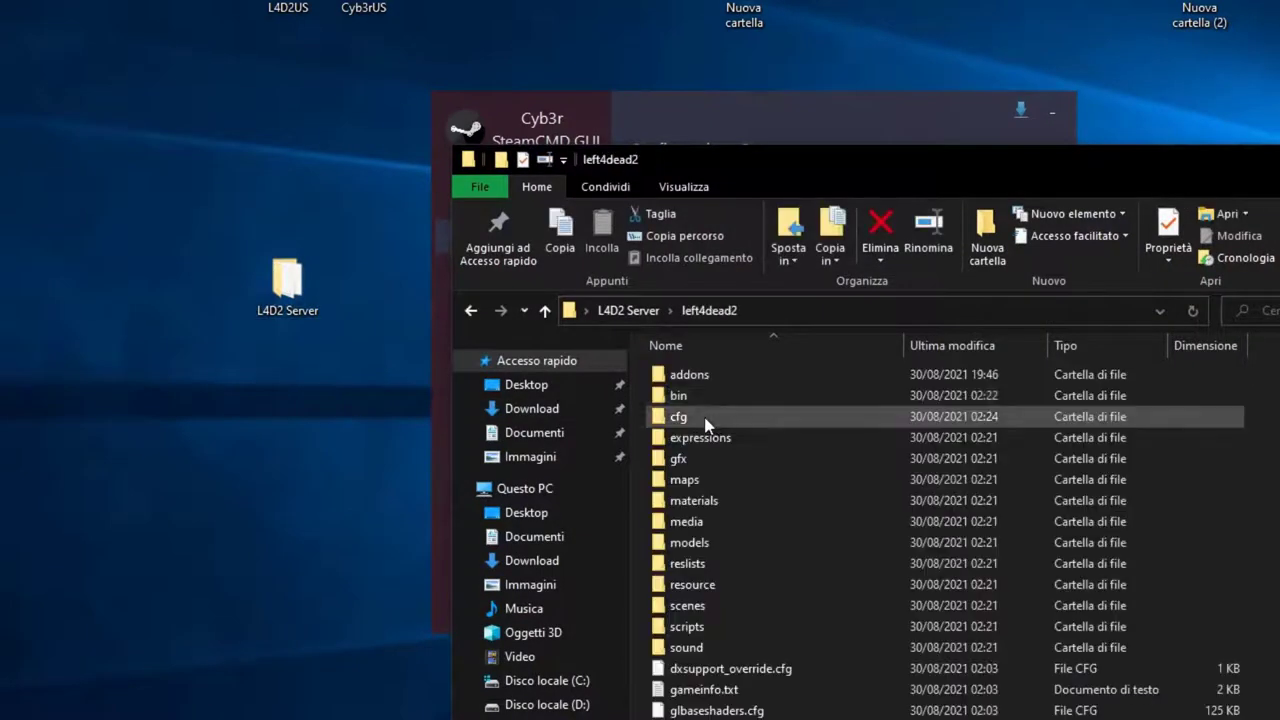
{"action": "double_click", "coordinate": [712, 375]}
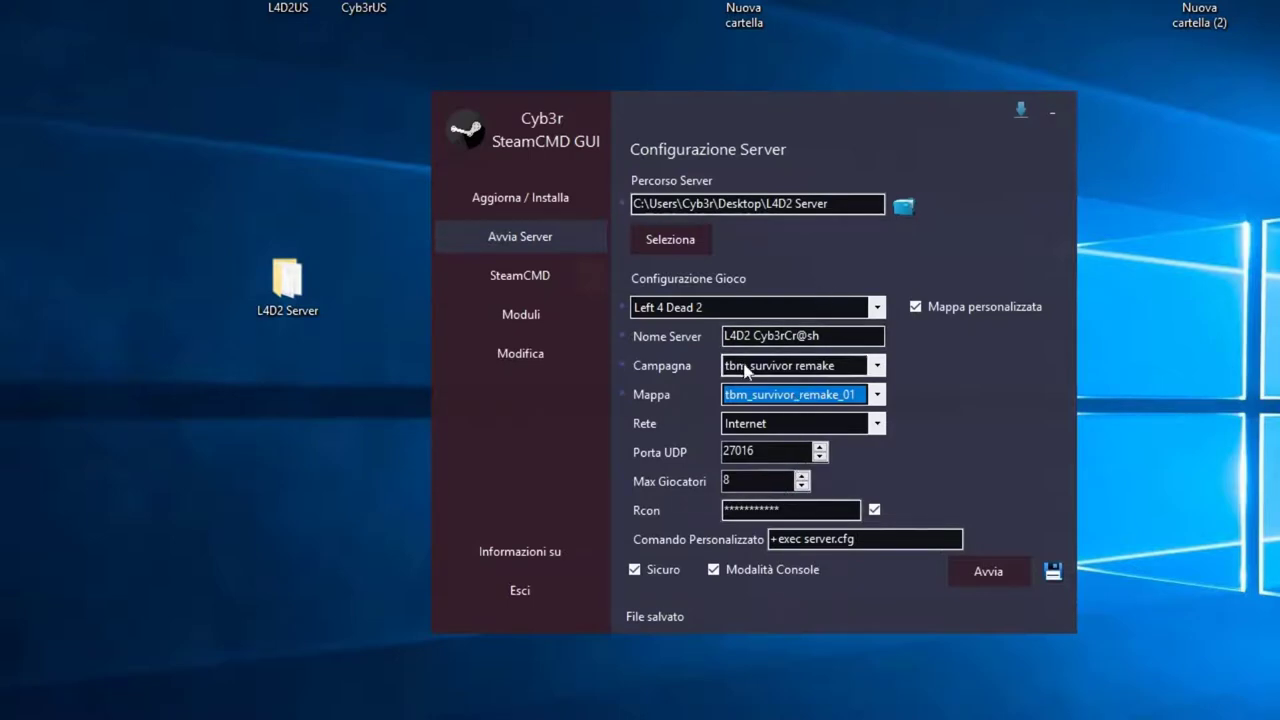
Step: Start the dedicated server on tbm_survivor_remake_01 and move its console window aside
{"action": "left_click", "coordinate": [988, 574]}
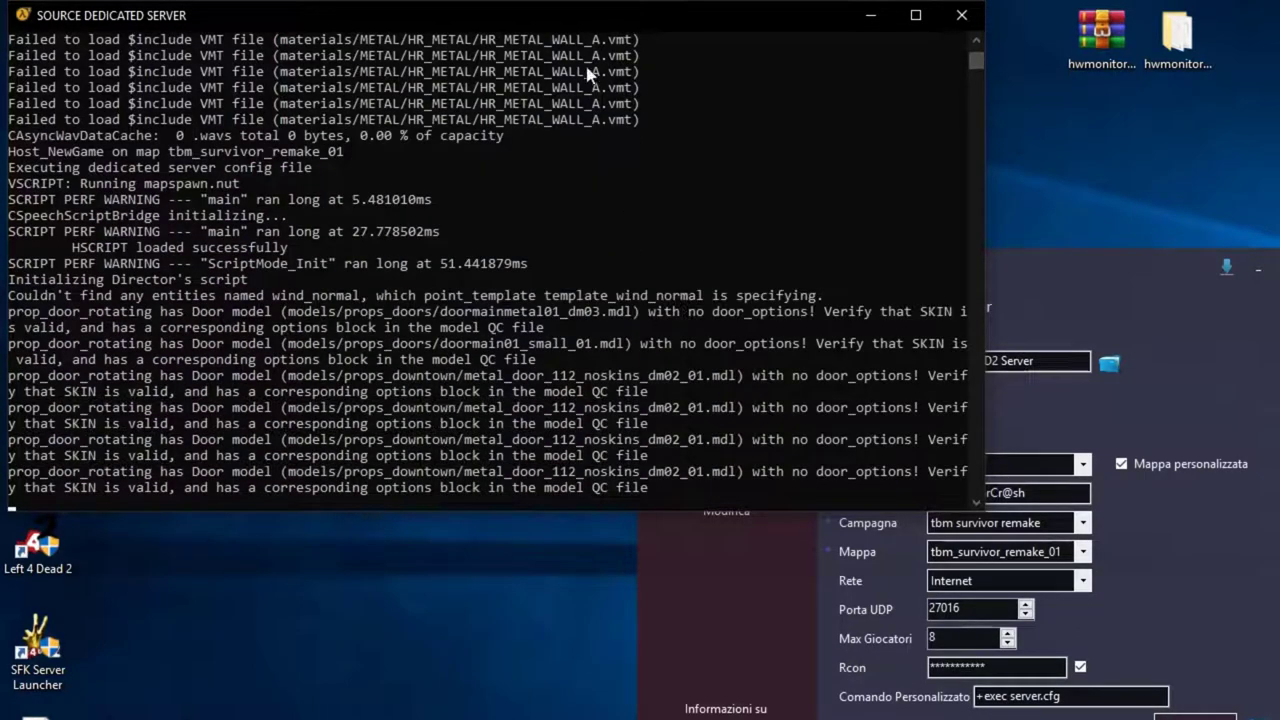
{"action": "left_click_drag", "start_coordinate": [591, 15], "coordinate": [669, 28]}
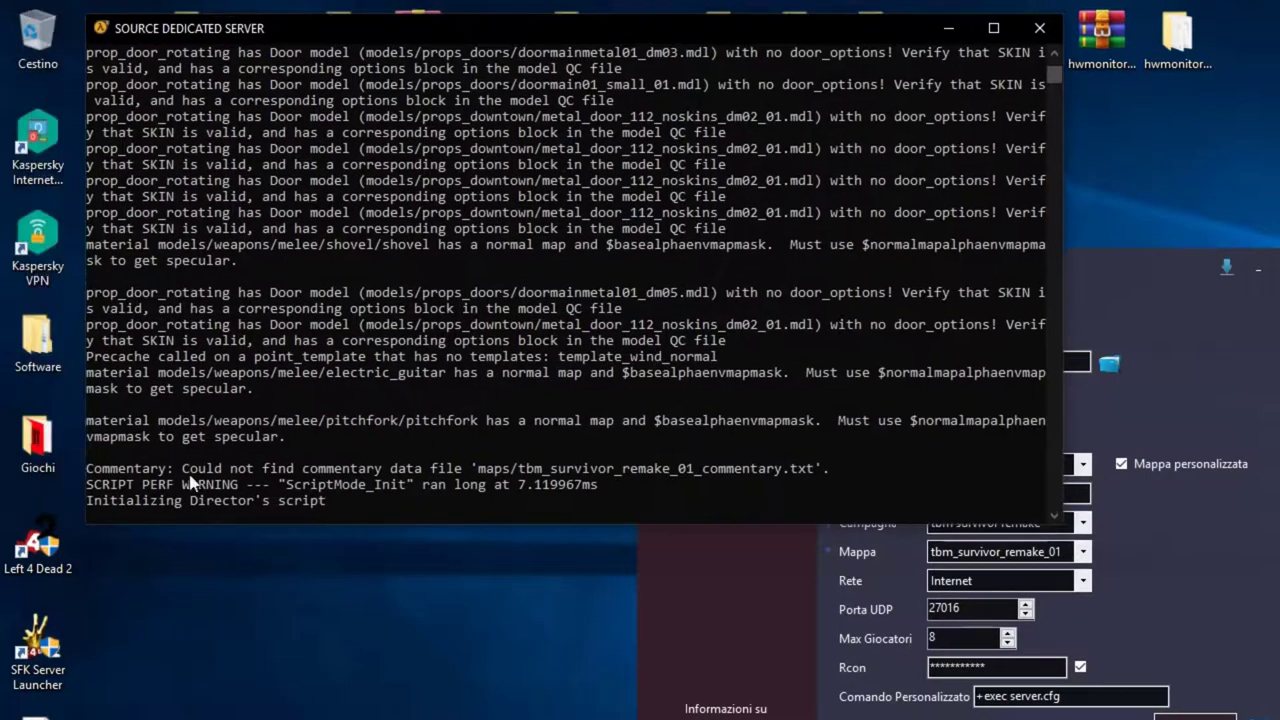
Step: Launch Left 4 Dead 2 from the Giochi desktop folder
{"action": "double_click", "coordinate": [38, 440]}
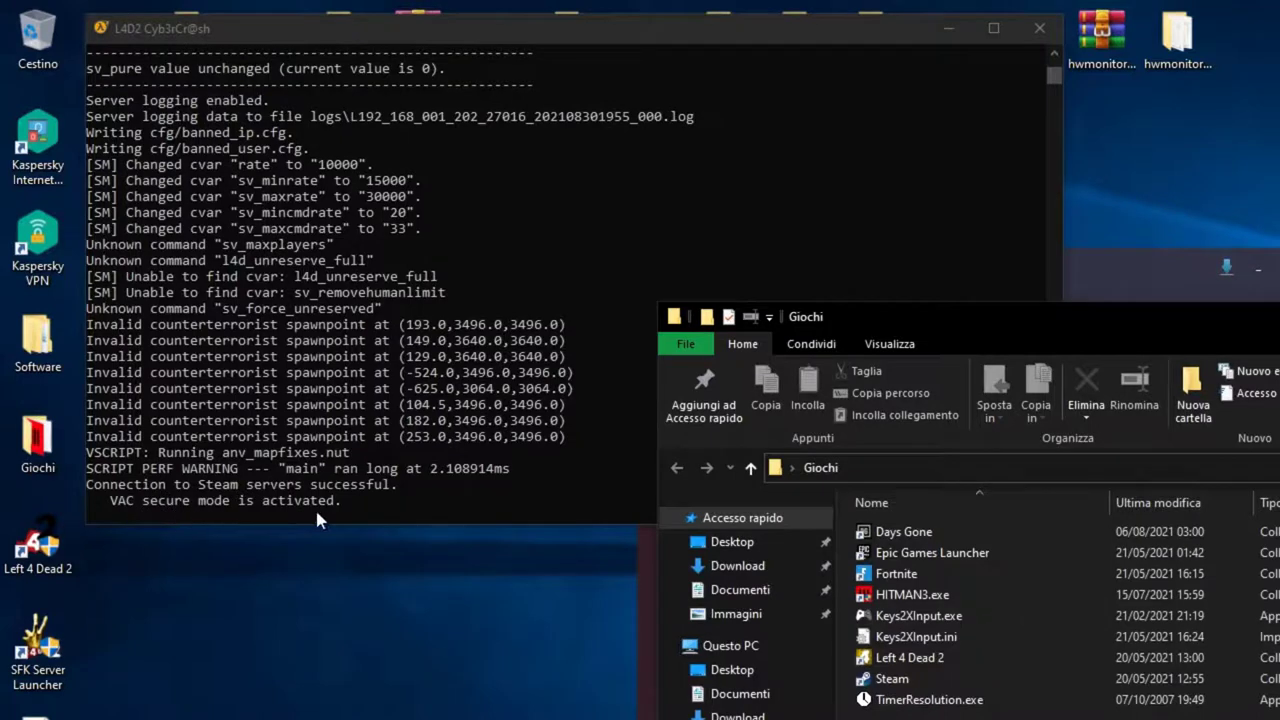
{"action": "left_click", "coordinate": [913, 660]}
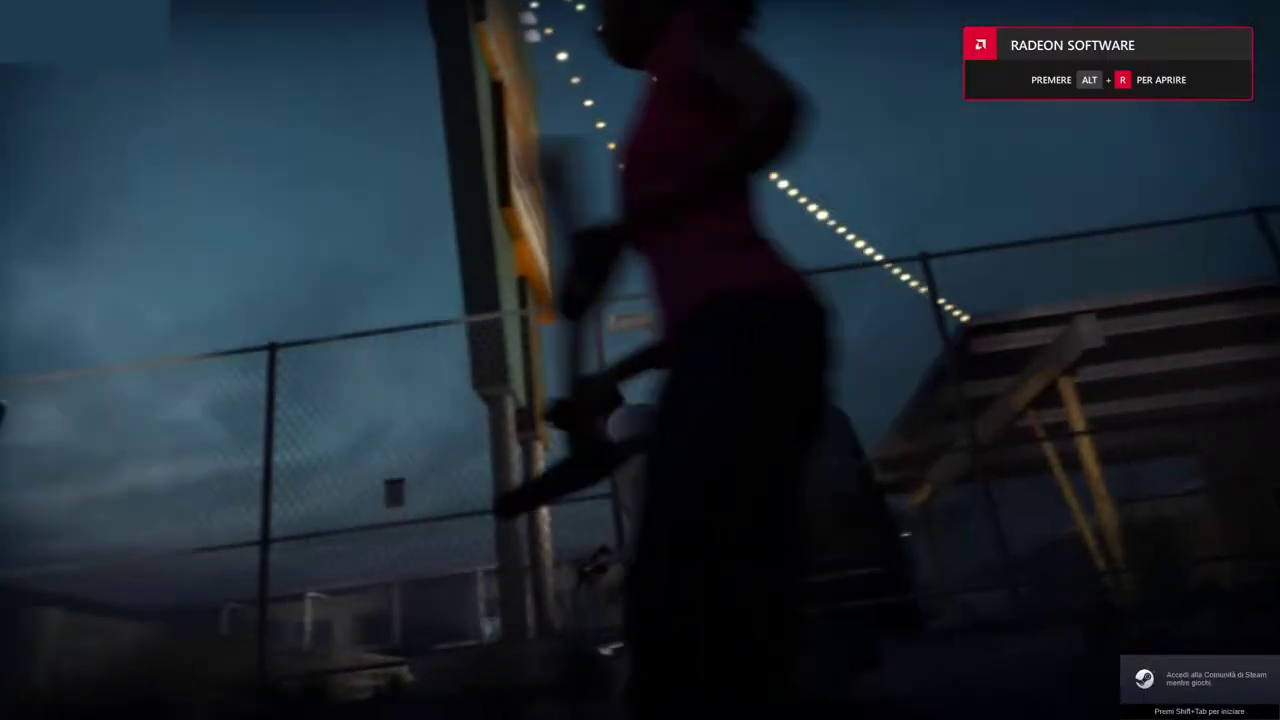
Step: Skip the Left 4 Dead 2 intro cinematic with Esc
{"action": "key", "text": "Escape"}
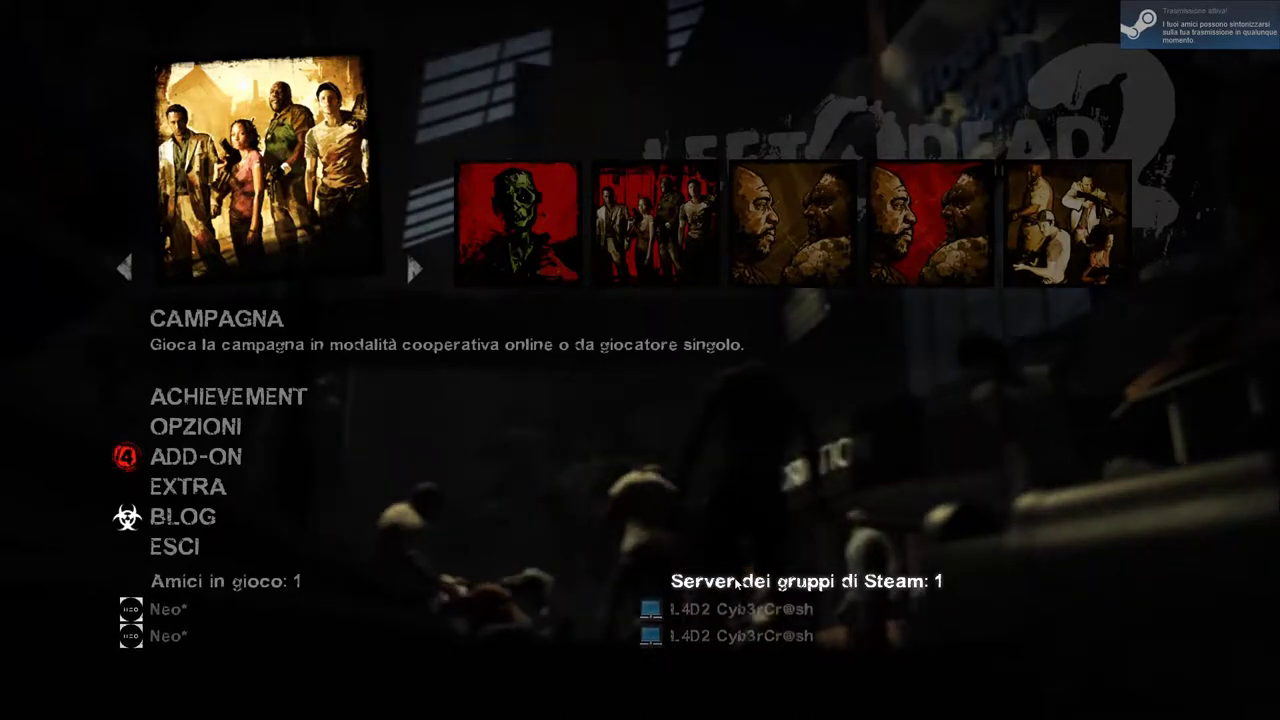
Step: Create an online campaign lobby using the TBM Survivor Remake add-on campaign
{"action": "left_click", "coordinate": [267, 220]}
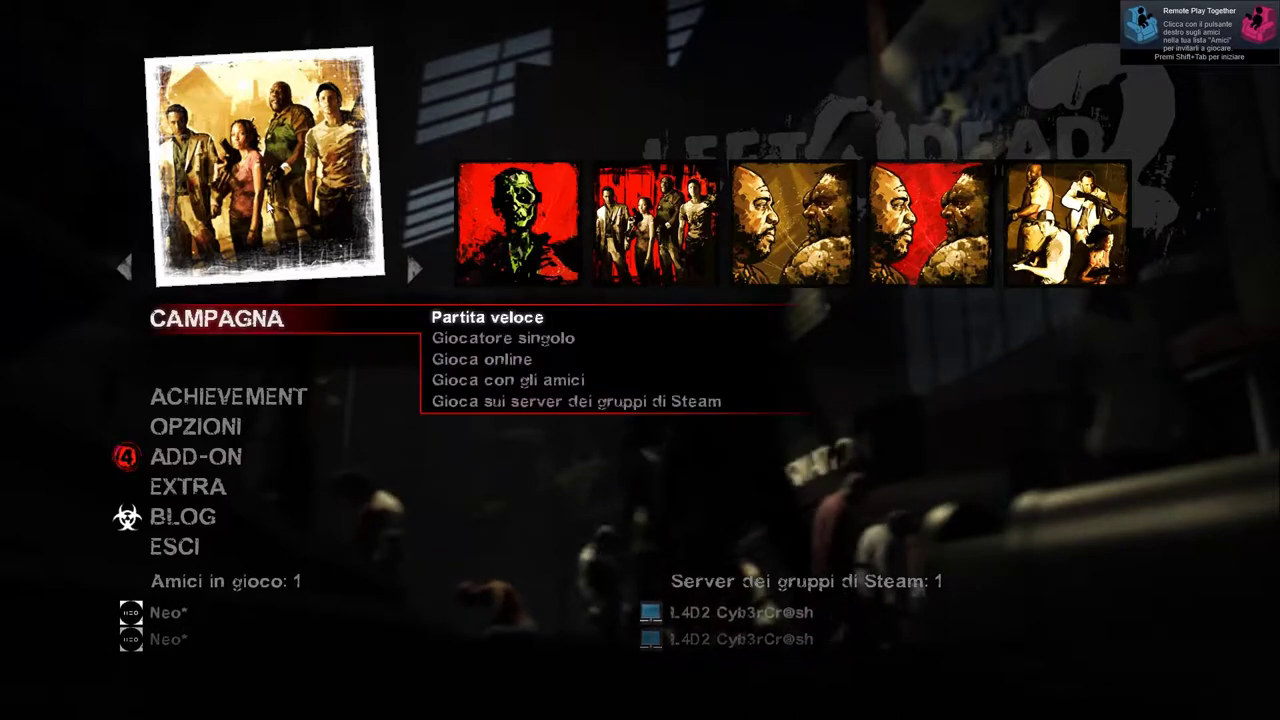
{"action": "left_click", "coordinate": [456, 364]}
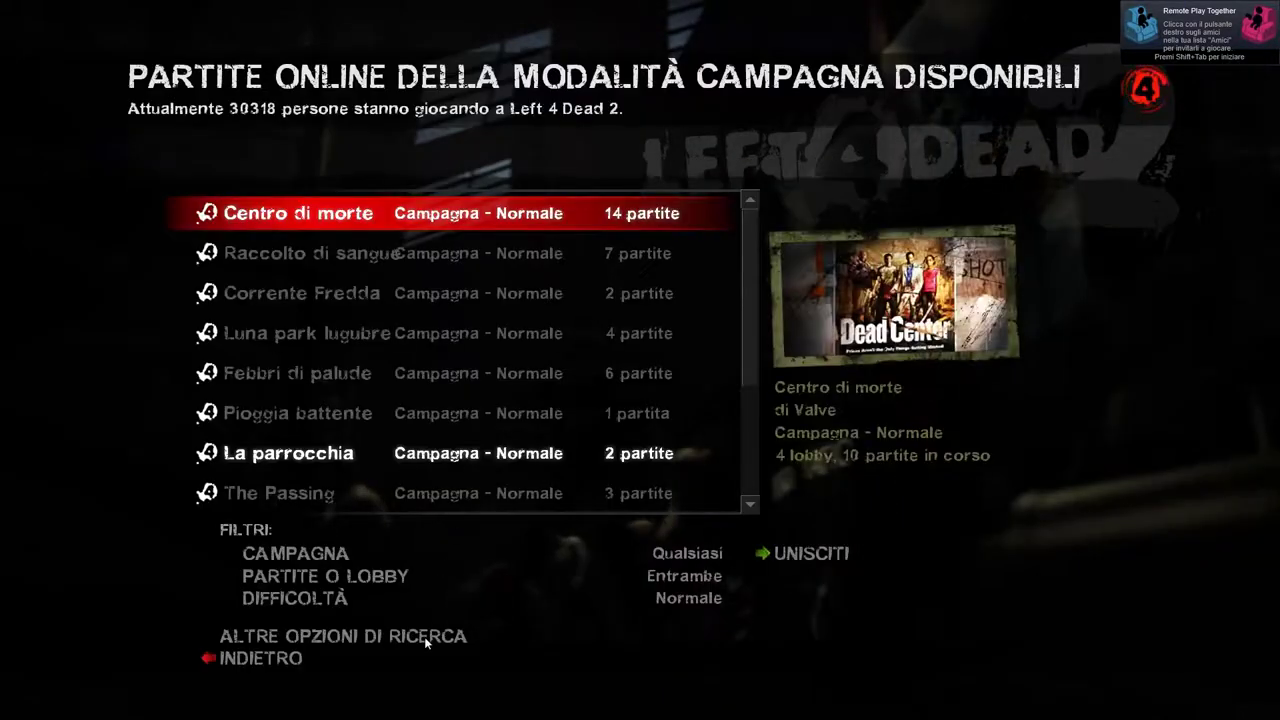
{"action": "left_click", "coordinate": [426, 635]}
{"action": "left_click", "coordinate": [545, 354]}
{"action": "left_click", "coordinate": [583, 663]}
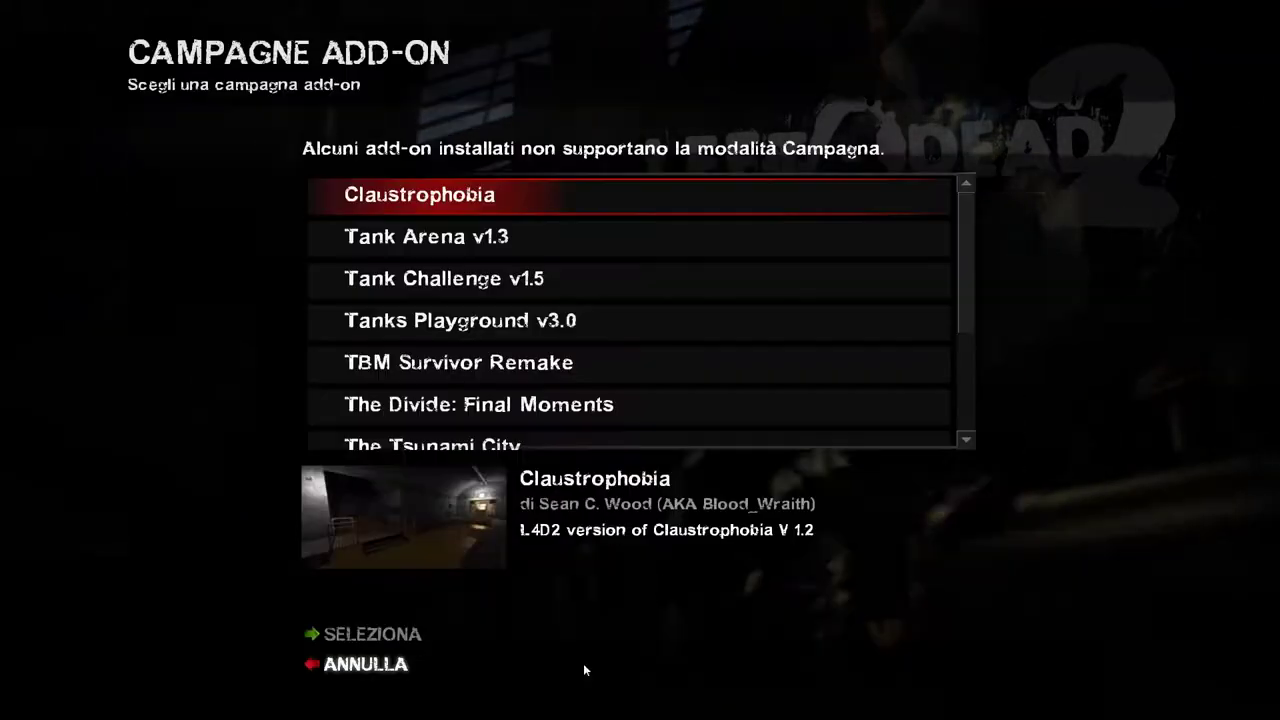
{"action": "left_click", "coordinate": [433, 363]}
{"action": "left_click", "coordinate": [372, 634]}
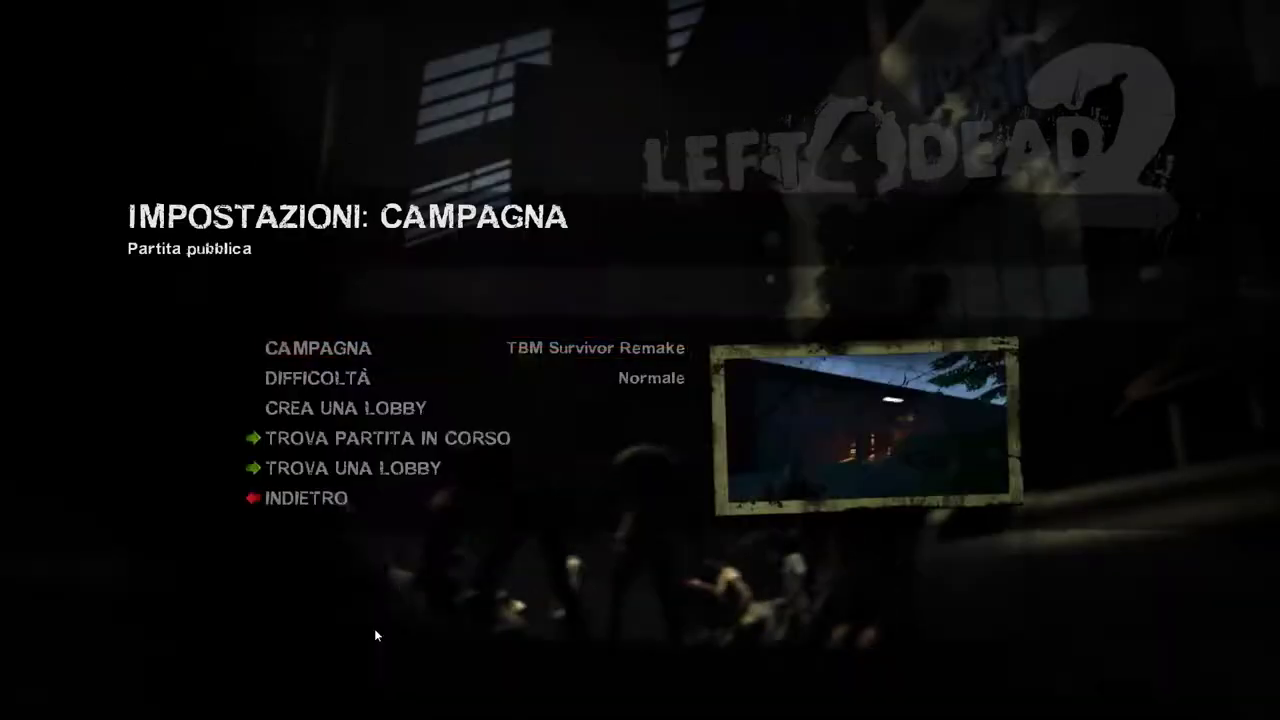
{"action": "left_click", "coordinate": [394, 407]}
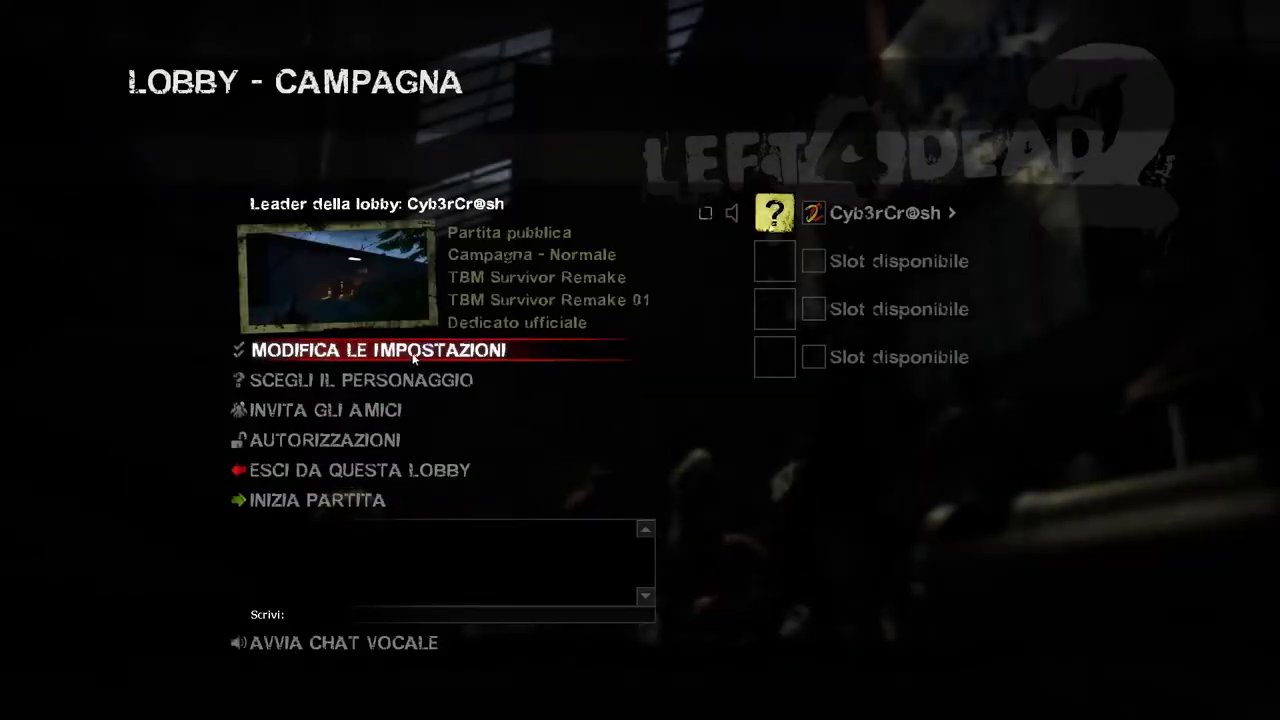
Step: Set the lobby's server type to Server di Gruppo Steam, leave the lobby, and view group servers
{"action": "left_click", "coordinate": [390, 350]}
{"action": "left_click", "coordinate": [566, 436]}
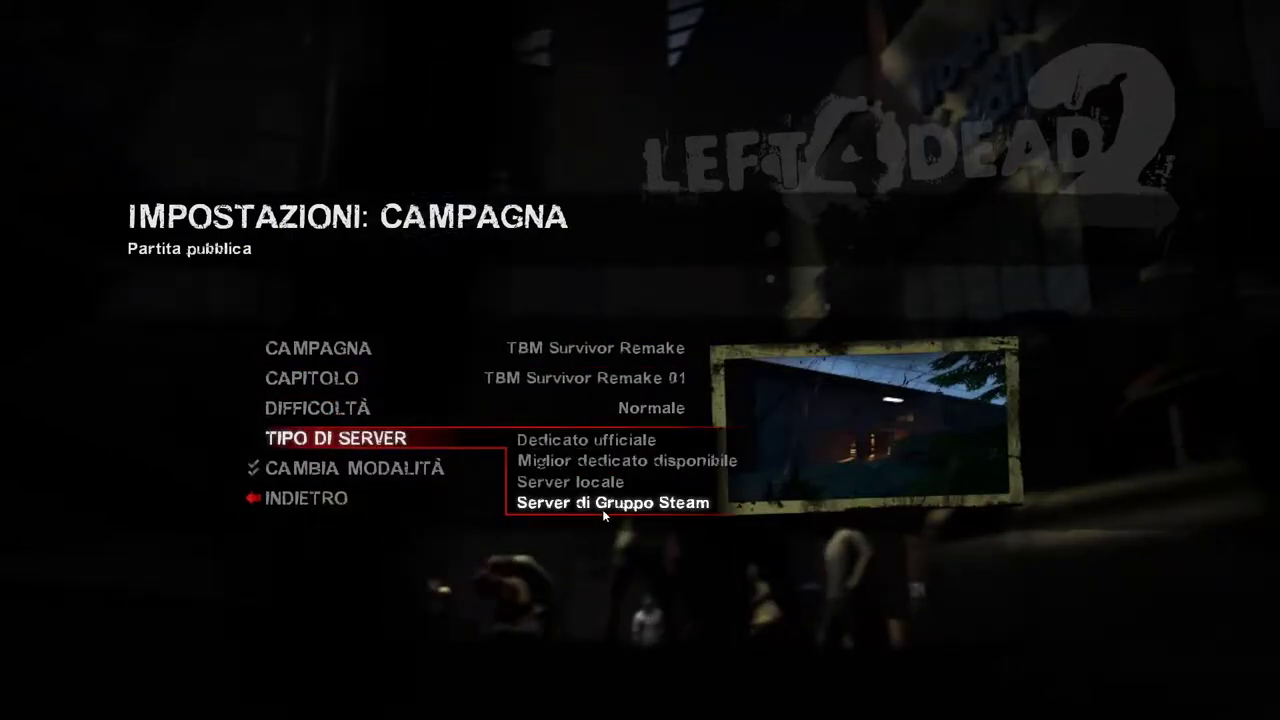
{"action": "left_click", "coordinate": [602, 505]}
{"action": "left_click", "coordinate": [330, 503]}
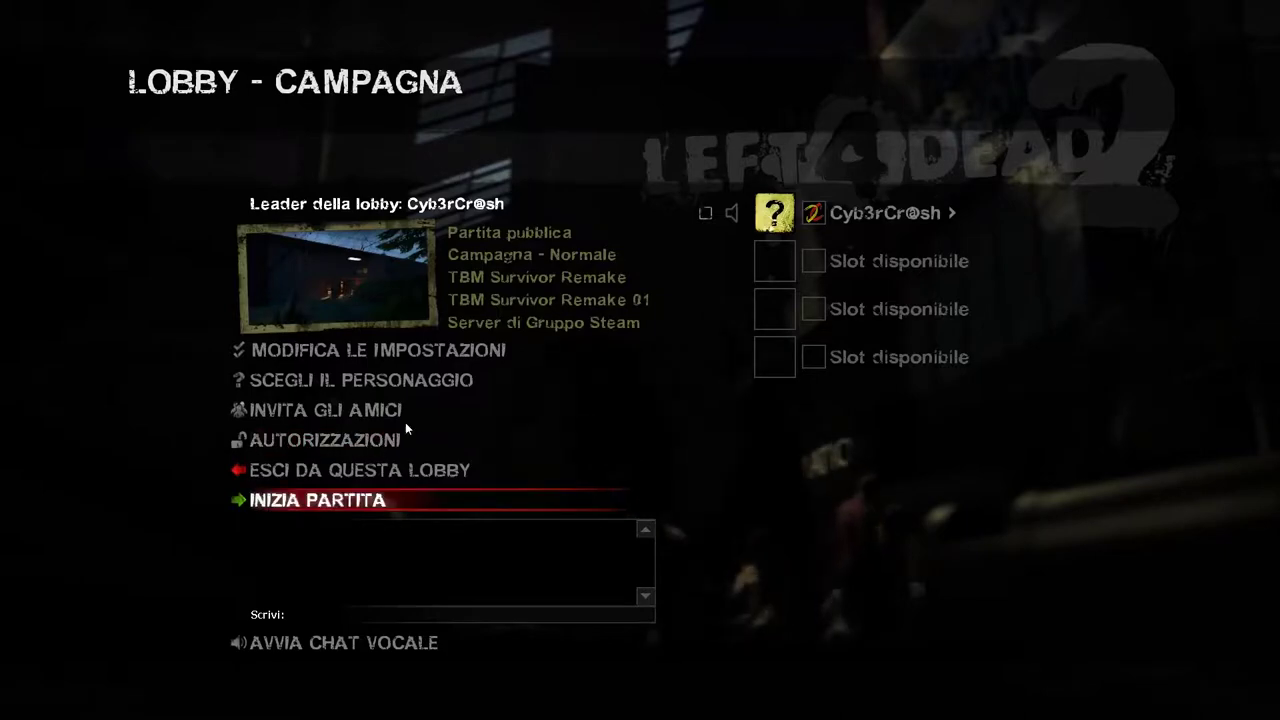
{"action": "left_click", "coordinate": [338, 471]}
{"action": "left_click", "coordinate": [195, 530]}
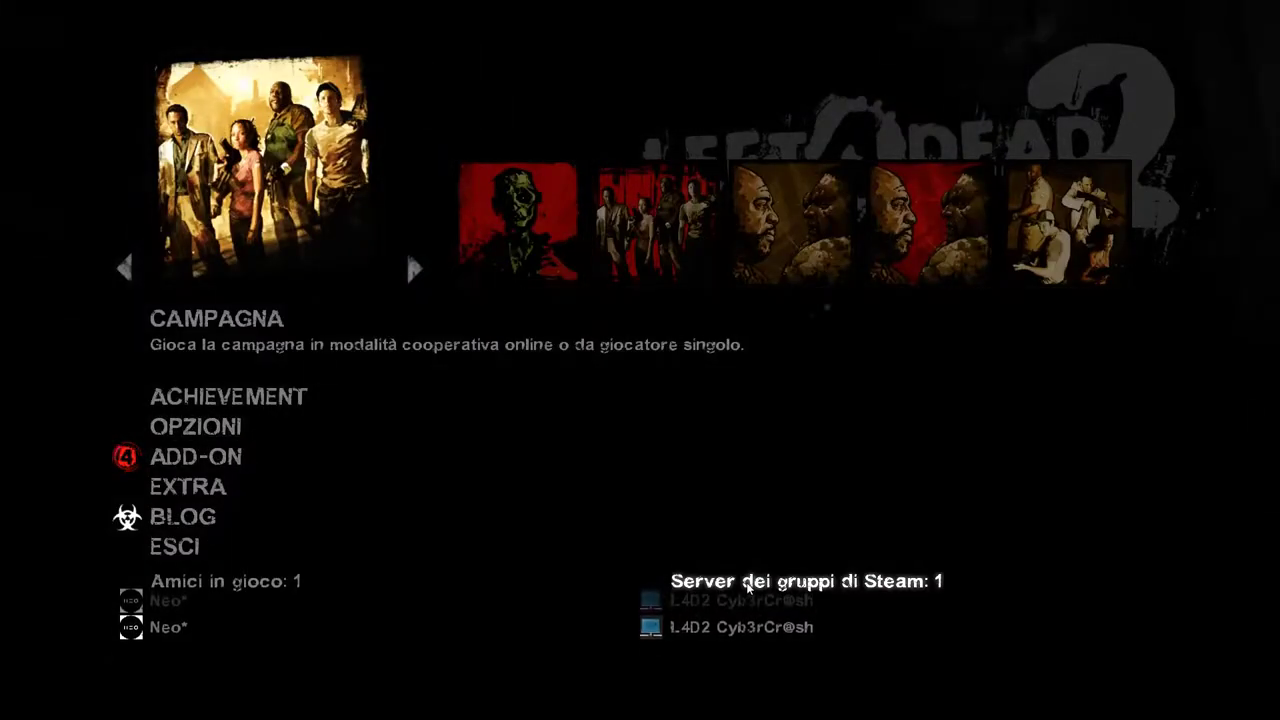
{"action": "left_click", "coordinate": [747, 584]}
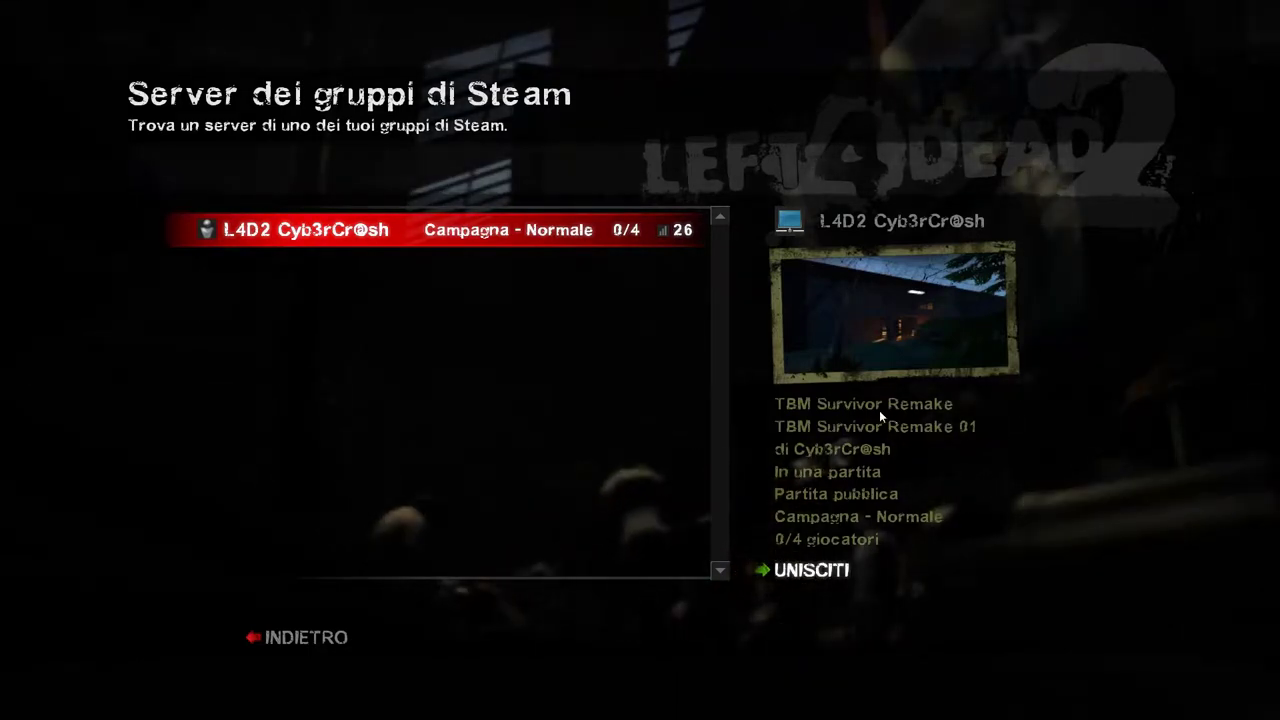
Step: Join the L4D2 Cyb3rCr@sh server from the Steam group server list
{"action": "left_click", "coordinate": [812, 571]}
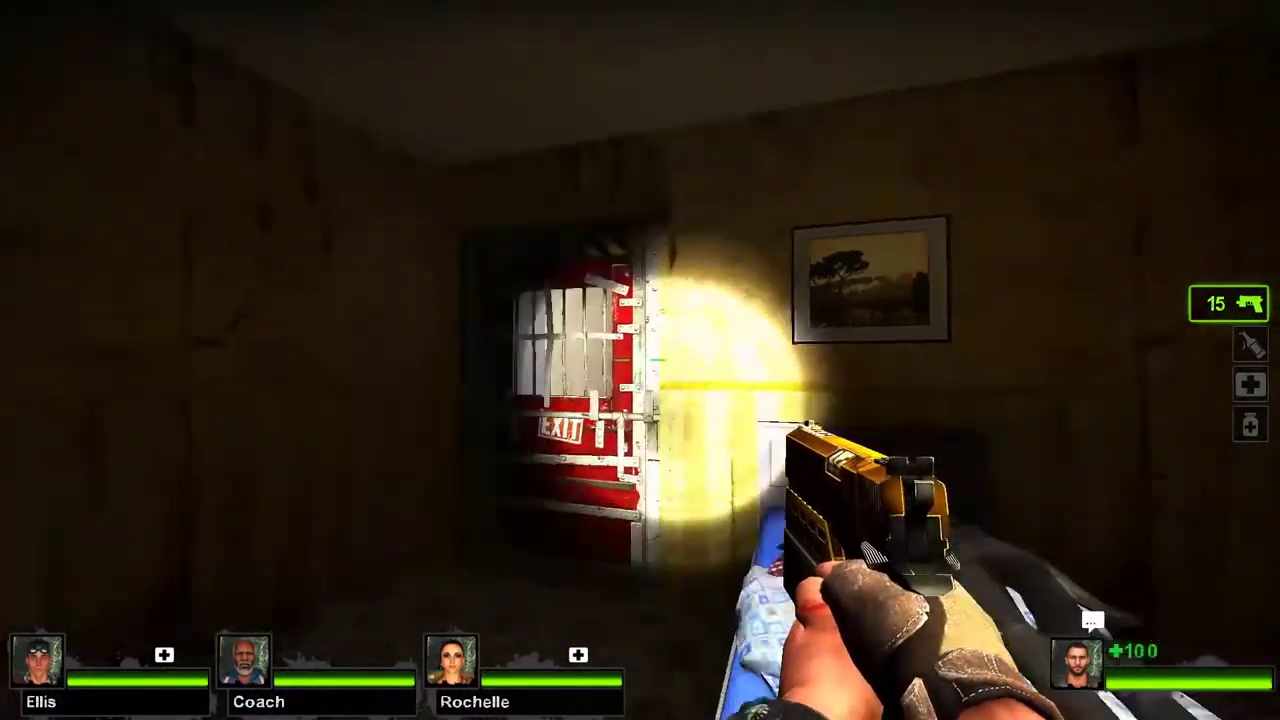
Step: Pick up the rifle from the bed and send !admin in chat to open the admin menu
{"action": "key", "text": "e"}
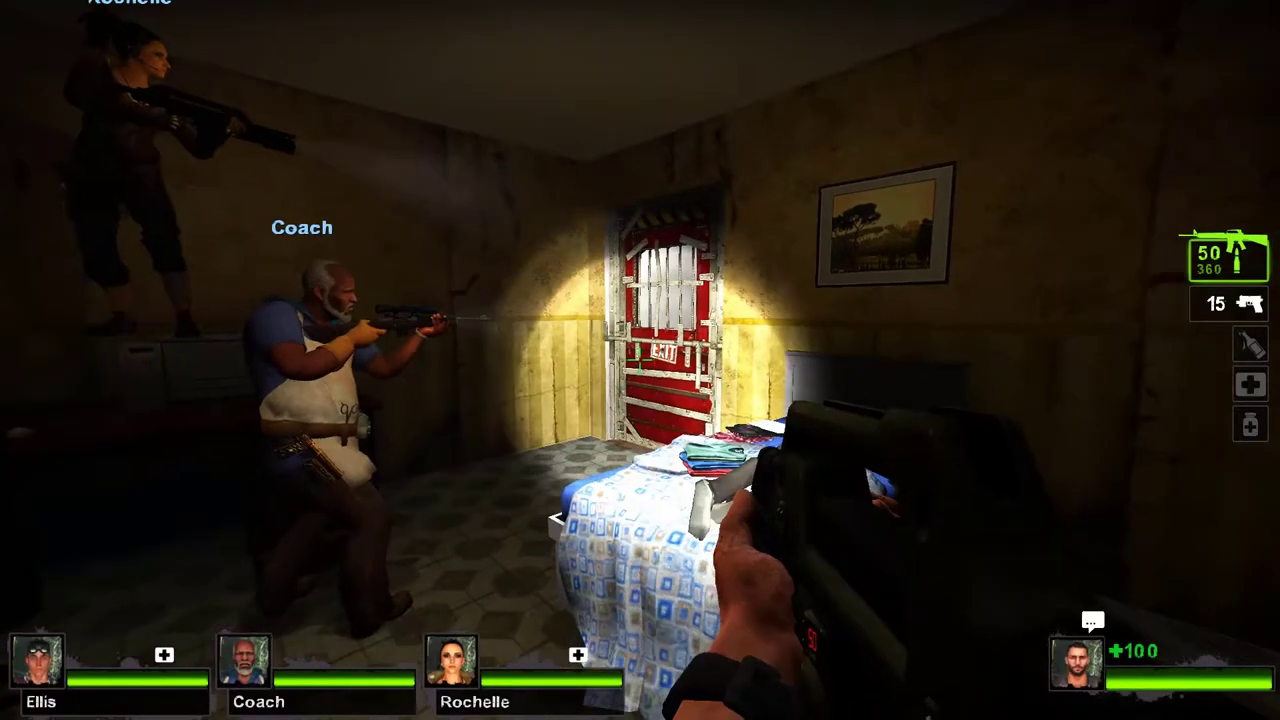
{"action": "type", "text": "y"}
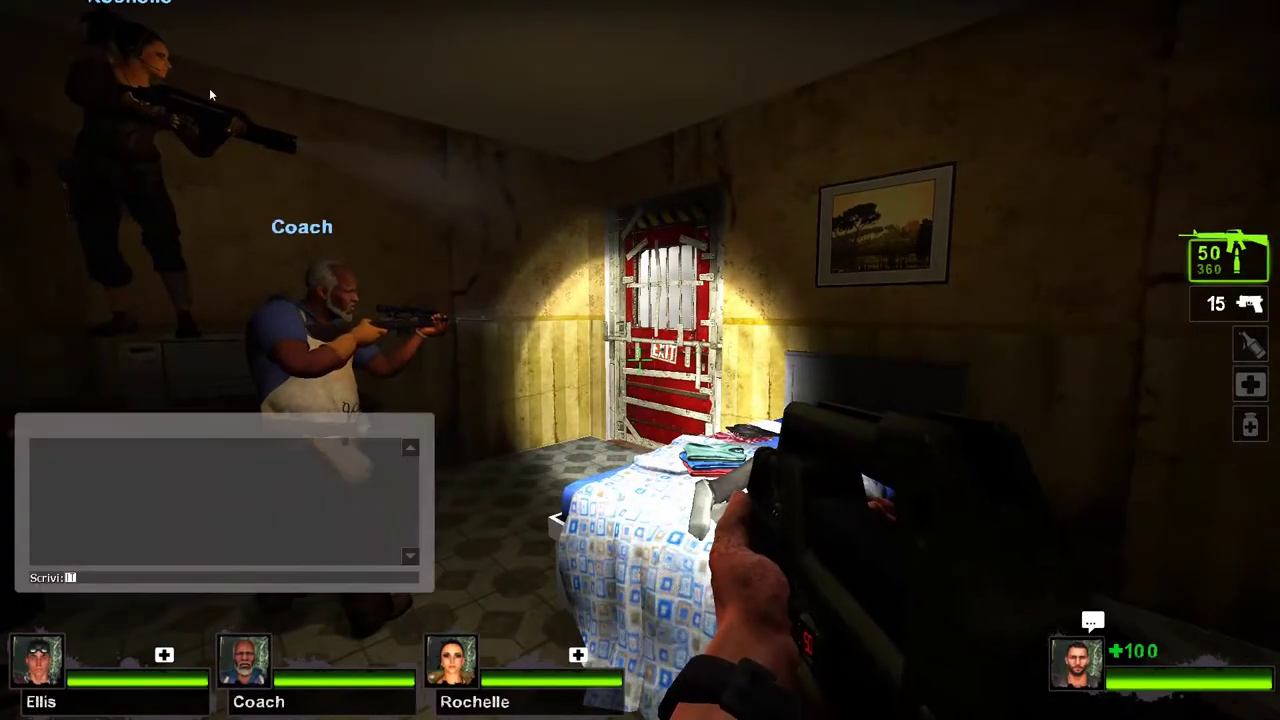
{"action": "type", "text": " !"}
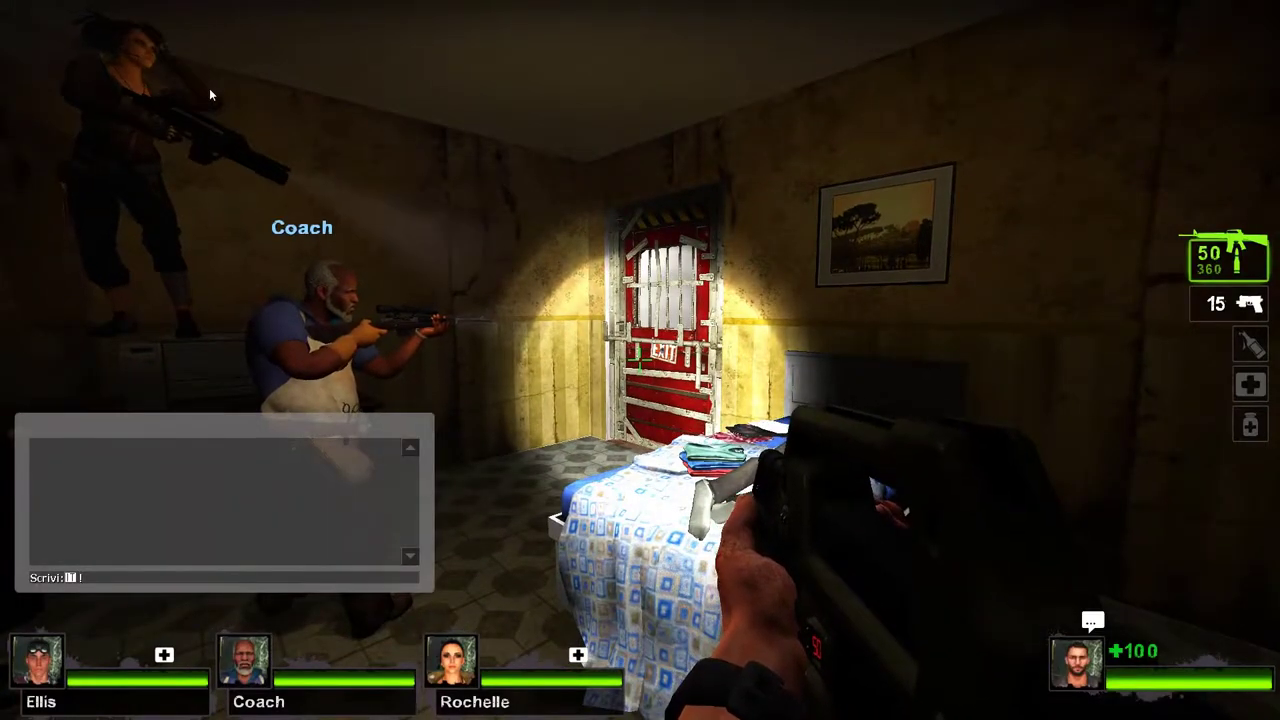
{"action": "type", "text": "admin"}
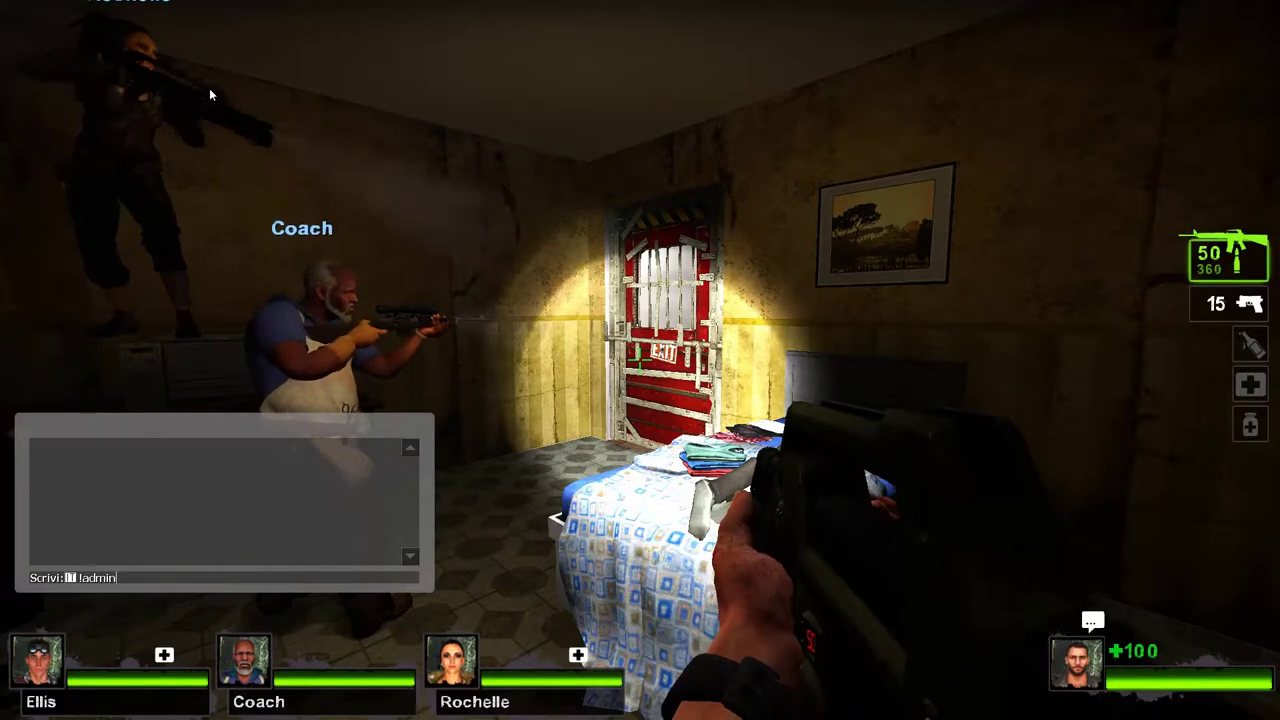
{"action": "key", "text": "Return"}
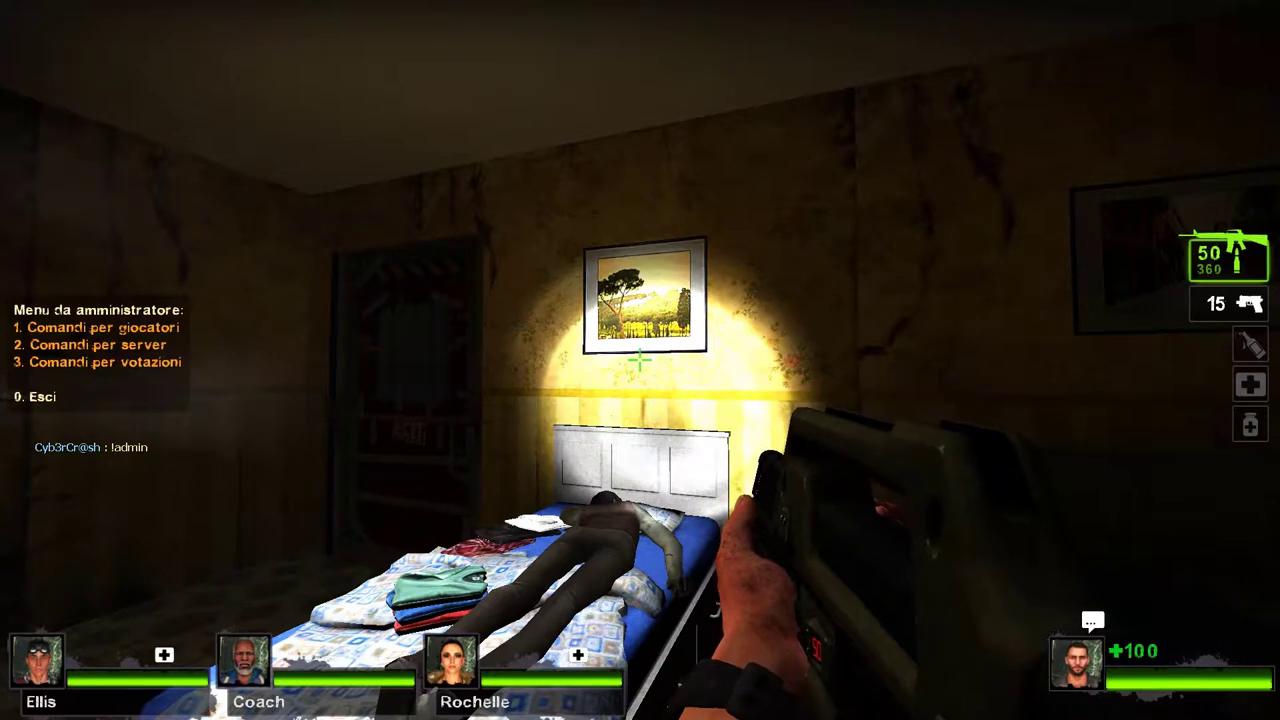
Step: Browse the SourceMod admin menu's player, server and voting command pages, then close it
{"action": "key", "text": "1"}
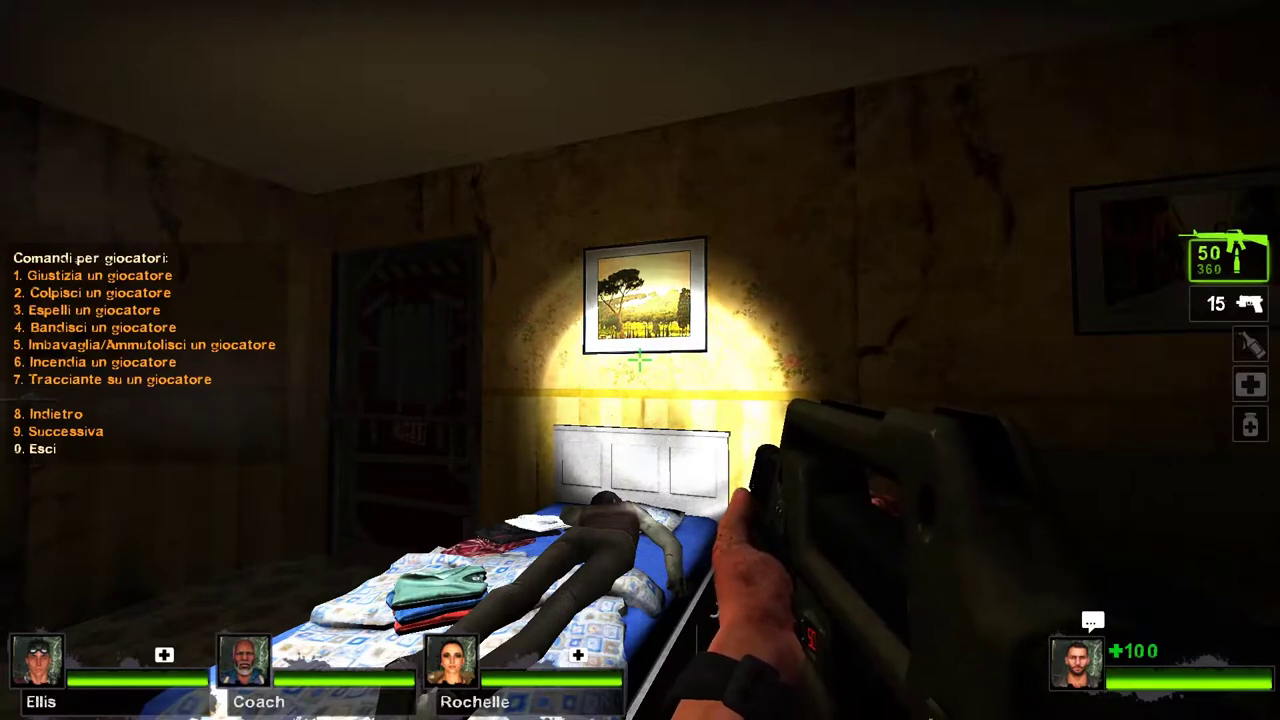
{"action": "key", "text": "9"}
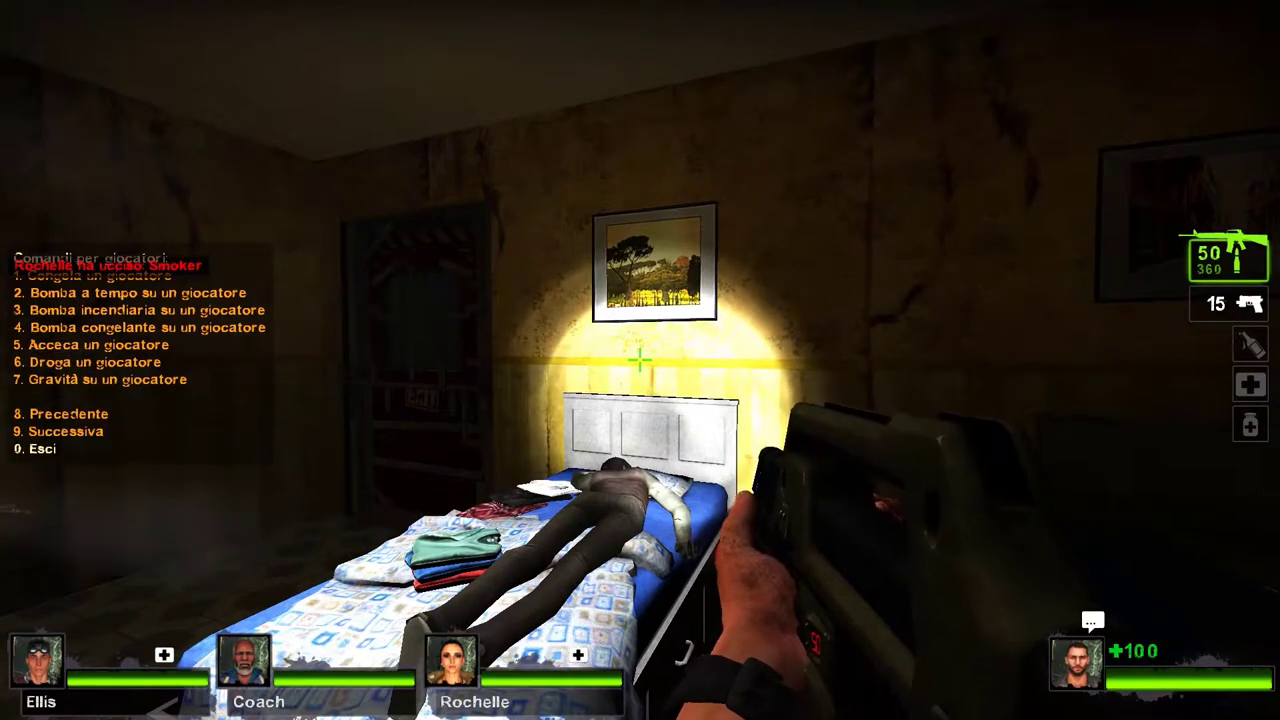
{"action": "key", "text": "9"}
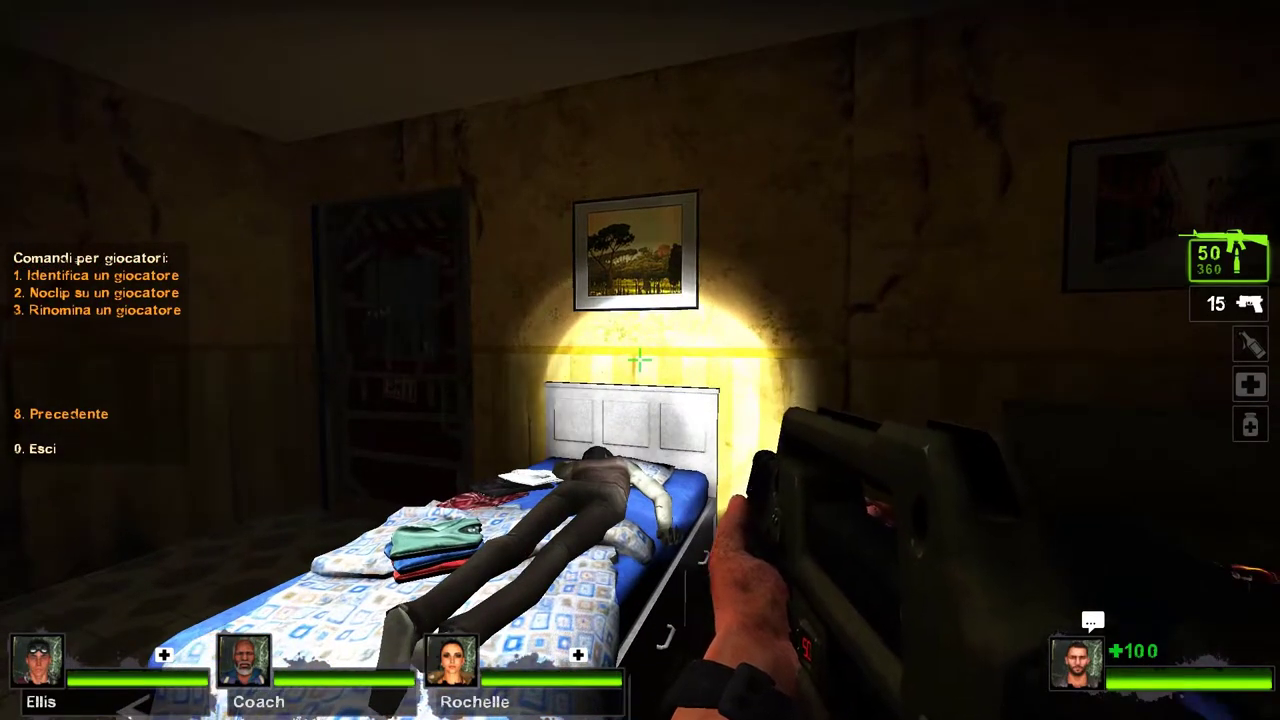
{"action": "key", "text": "8"}
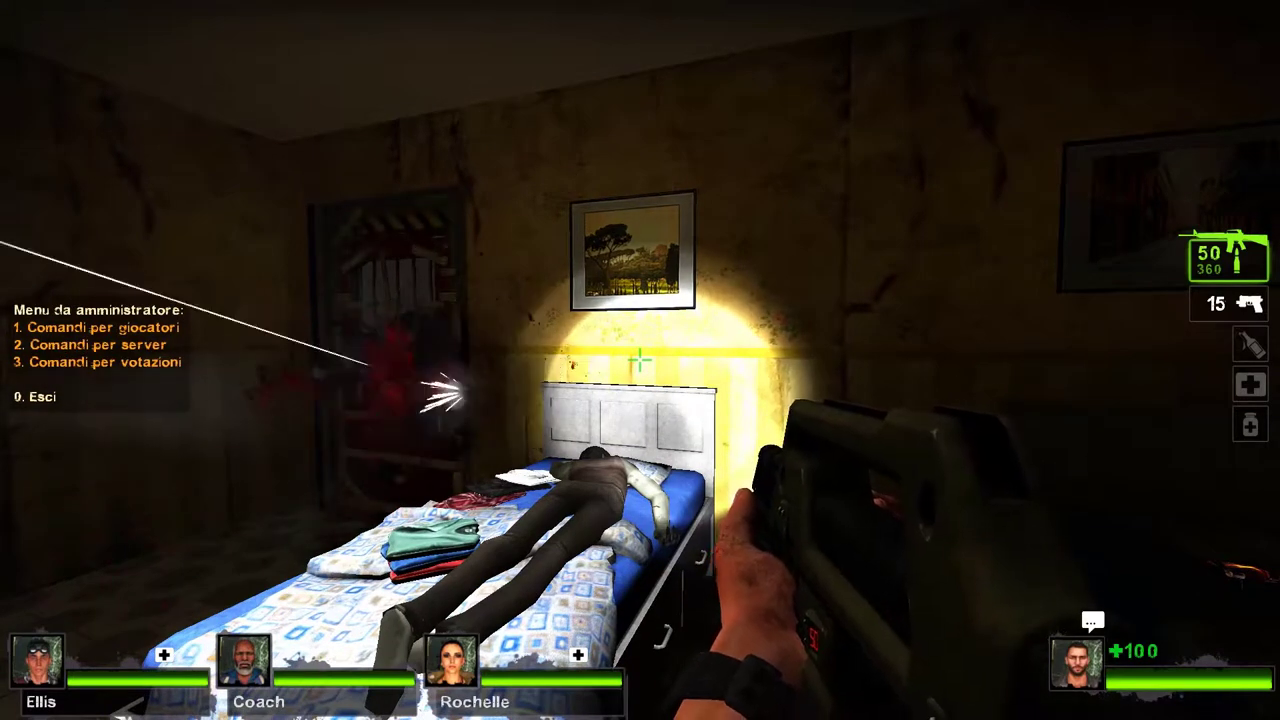
{"action": "key", "text": "2"}
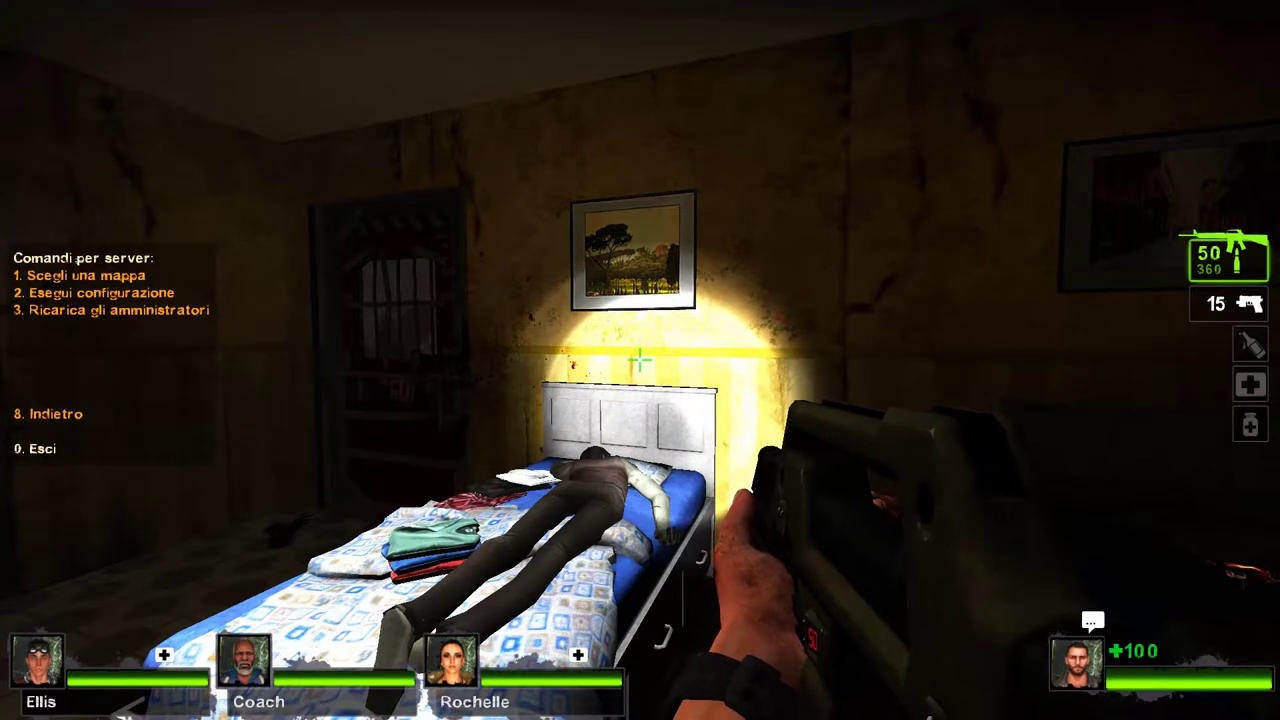
{"action": "key", "text": "8"}
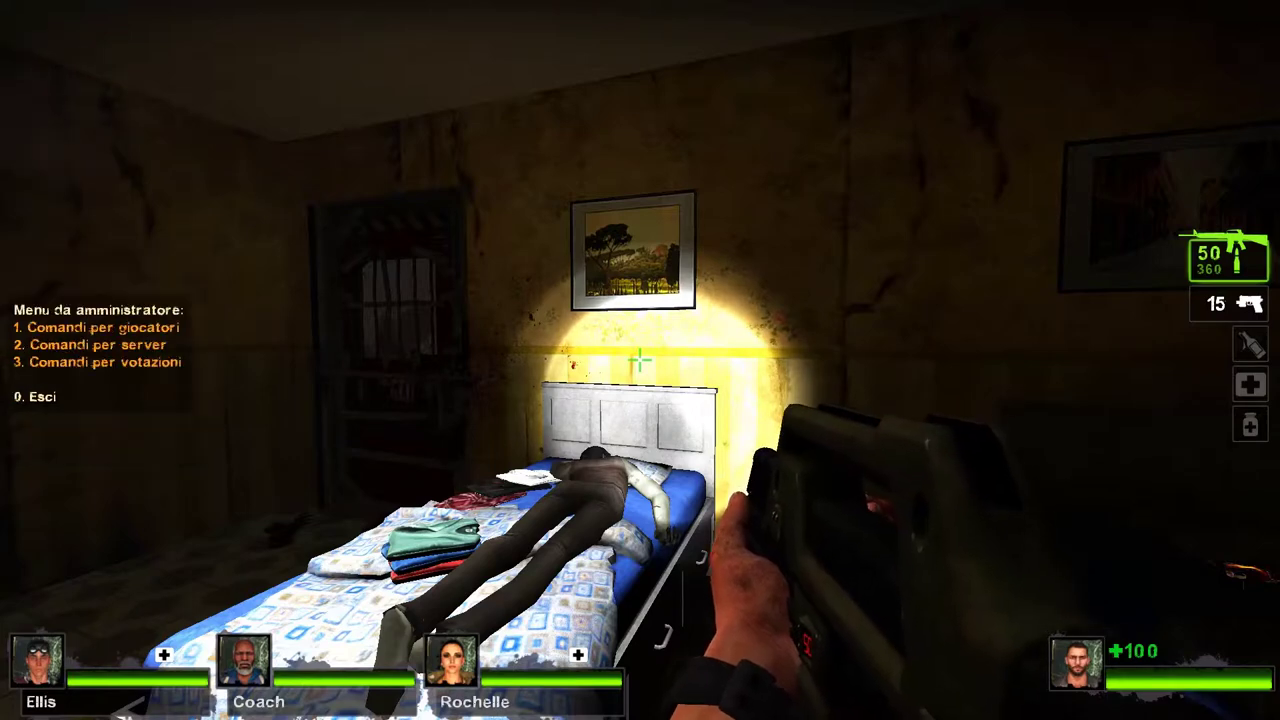
{"action": "key", "text": "3"}
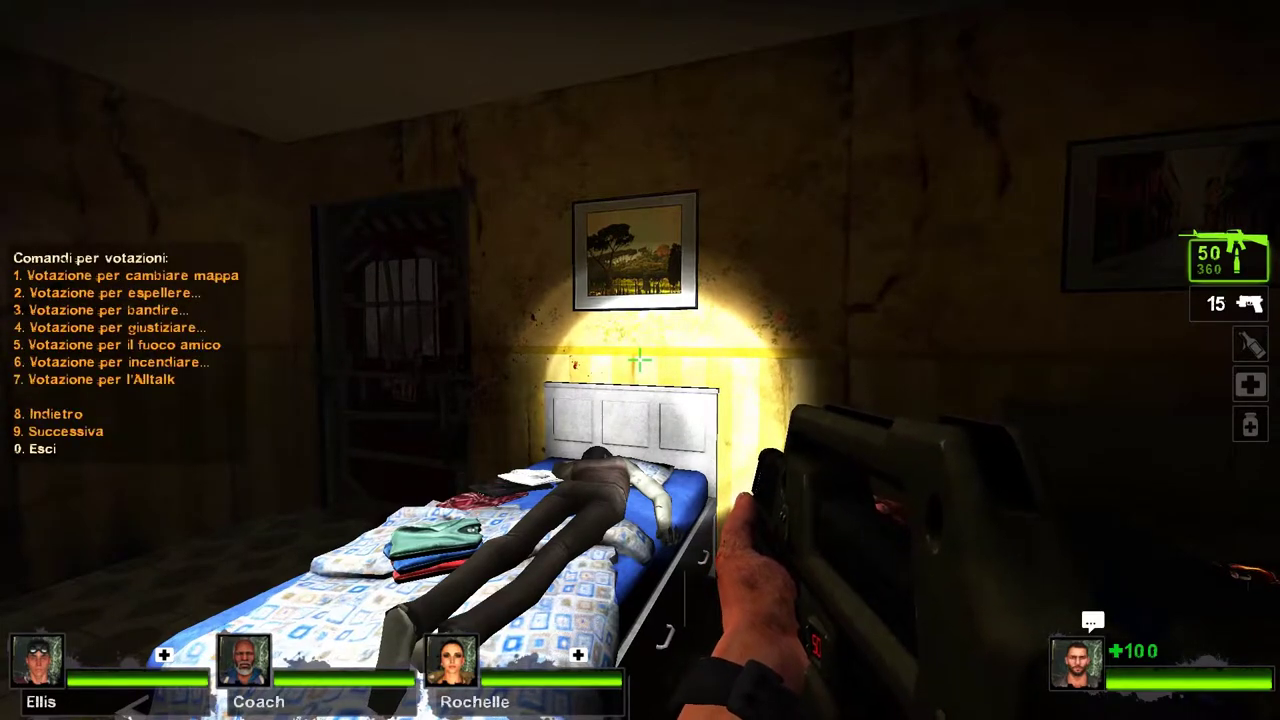
{"action": "key", "text": "9"}
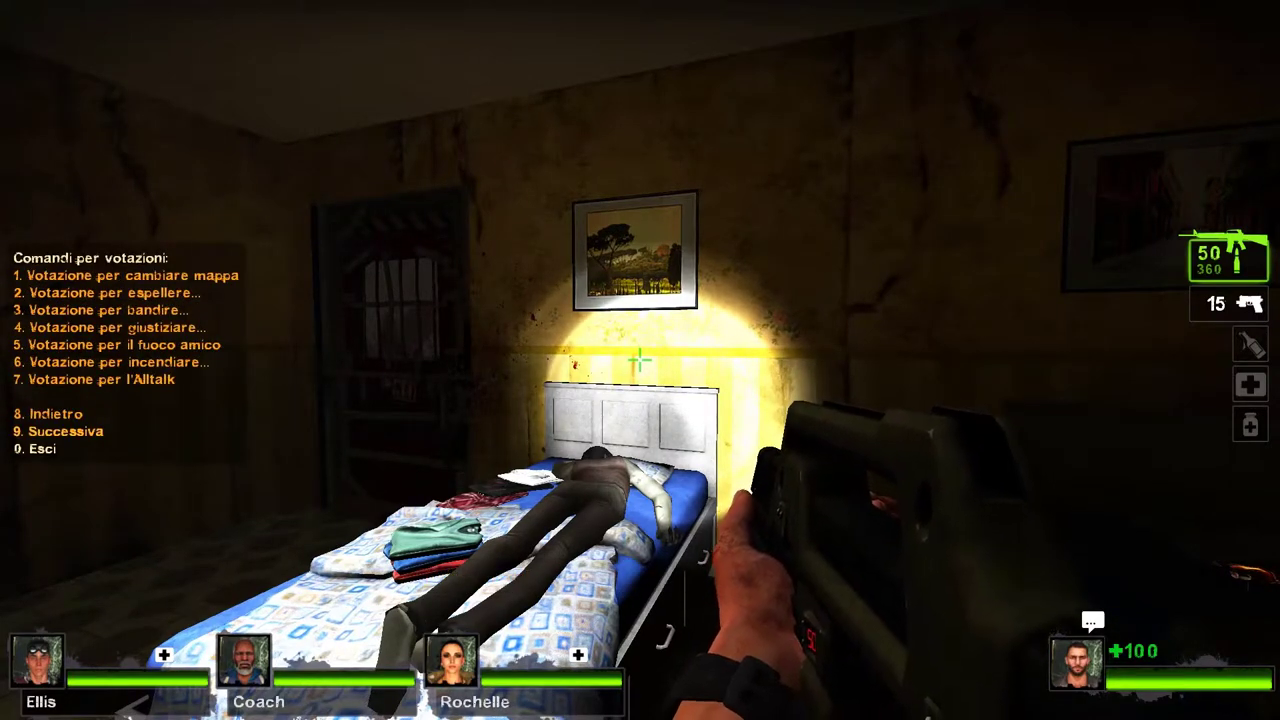
{"action": "key", "text": "0"}
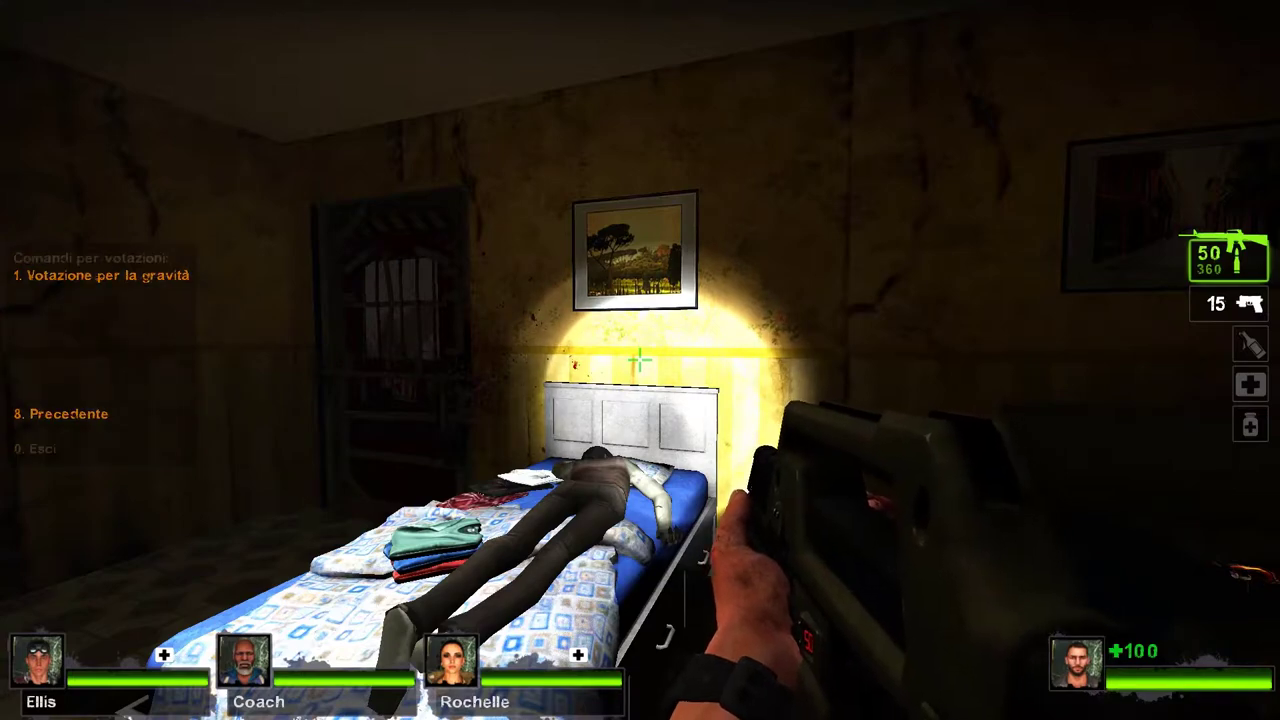
Step: Back the survivor away from the bed and desk toward the room's entrance
{"action": "key", "text": "s"}
{"action": "key", "text": "s"}
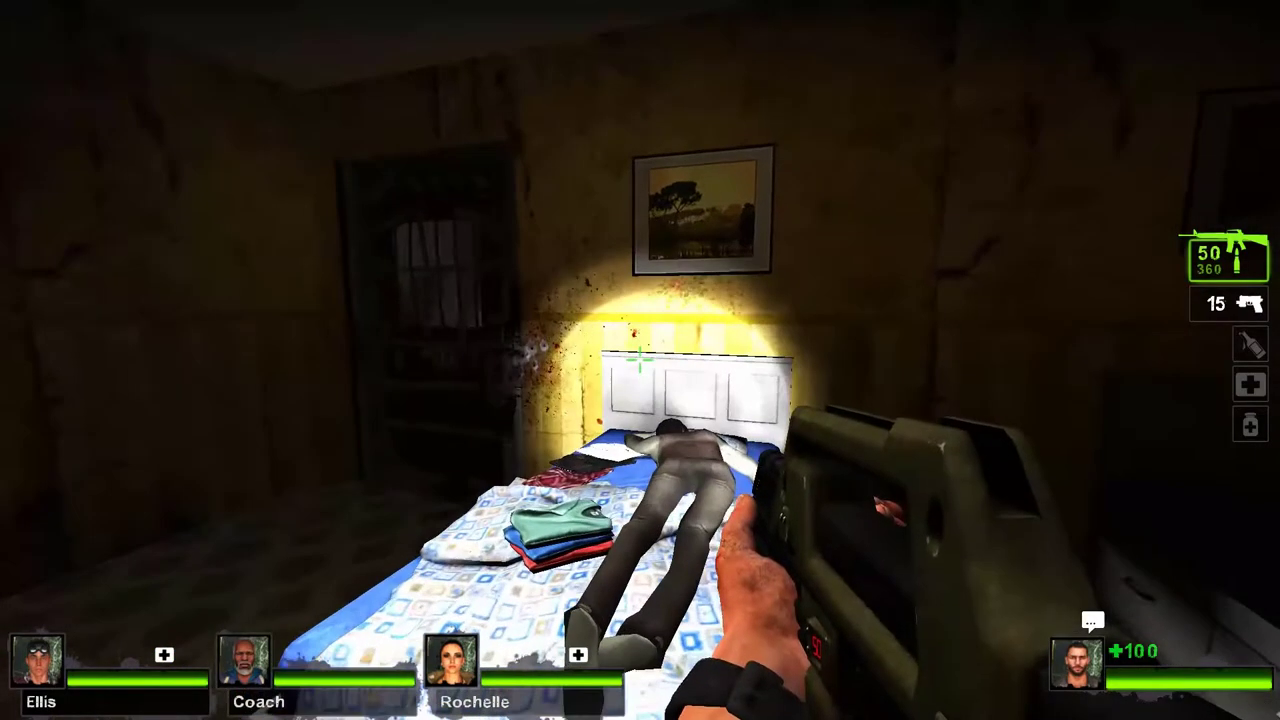
{"action": "key", "text": "s"}
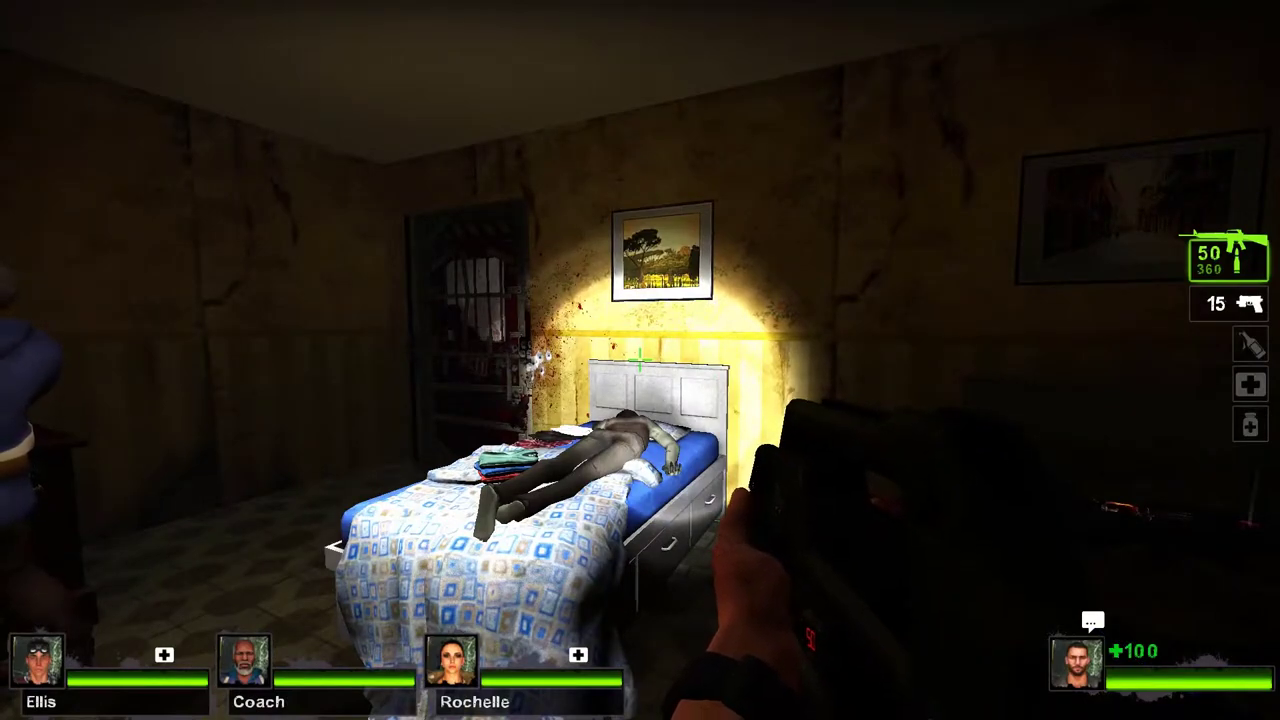
{"action": "key", "text": "w"}
{"action": "key", "text": "w"}
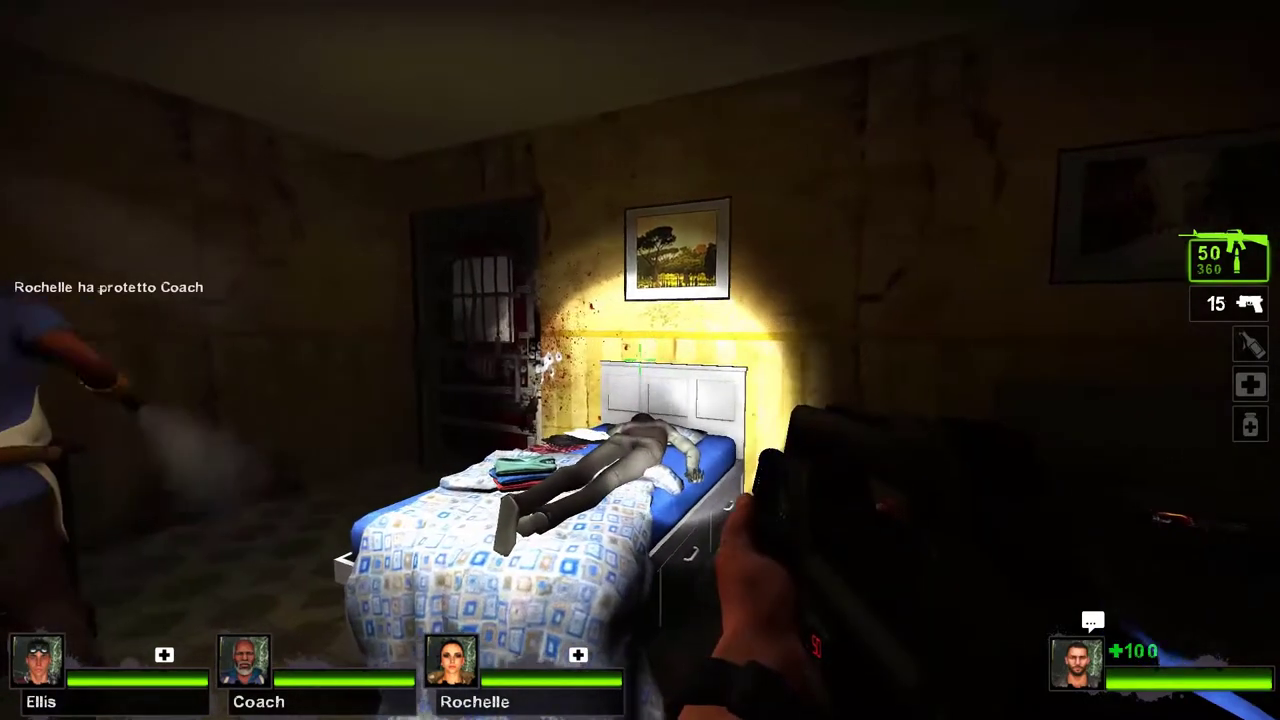
{"action": "key", "text": "s"}
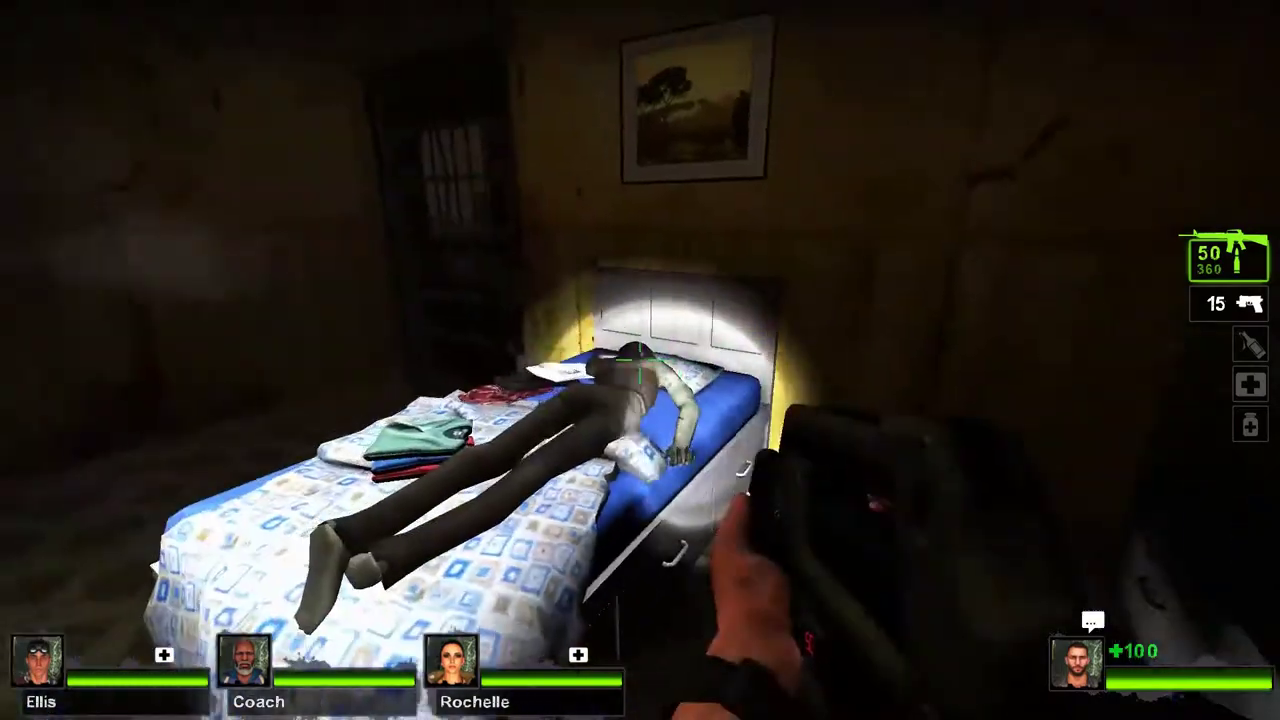
{"action": "key", "text": "s"}
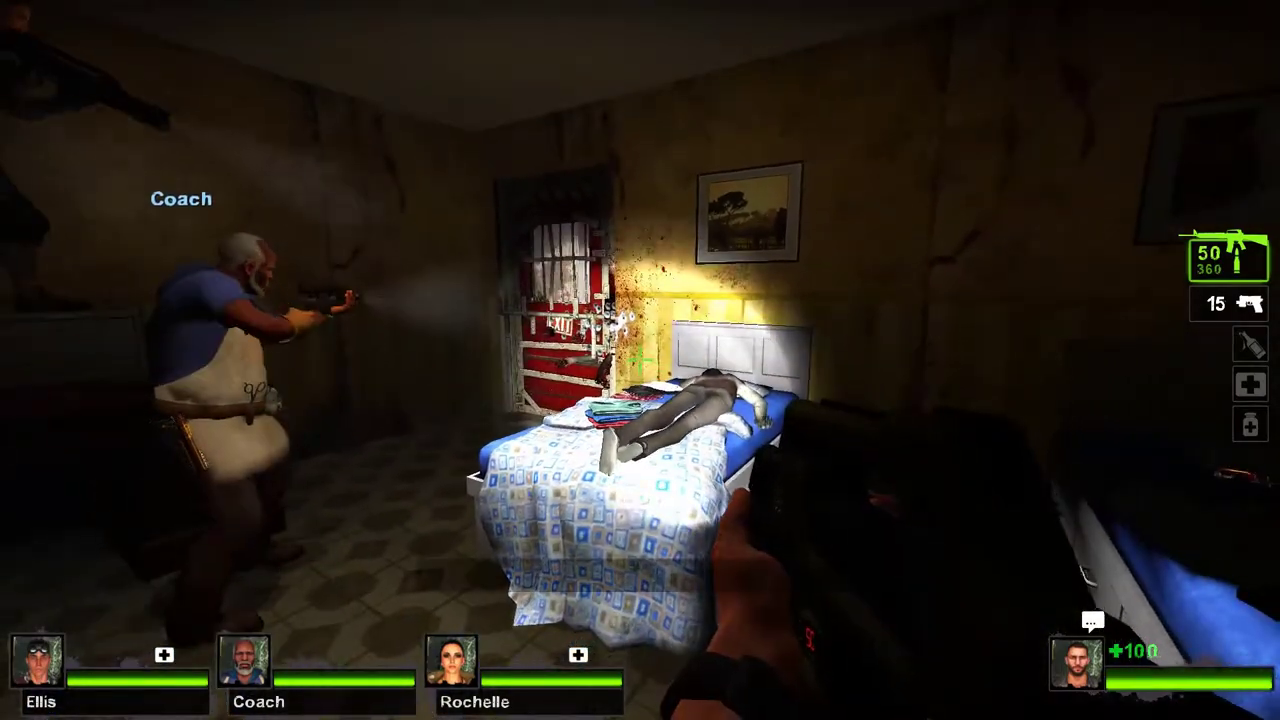
{"action": "key", "text": "s"}
Step: Slay the bot Ellis through the admin menu, then request to leave the match
{"action": "key", "text": "F3"}
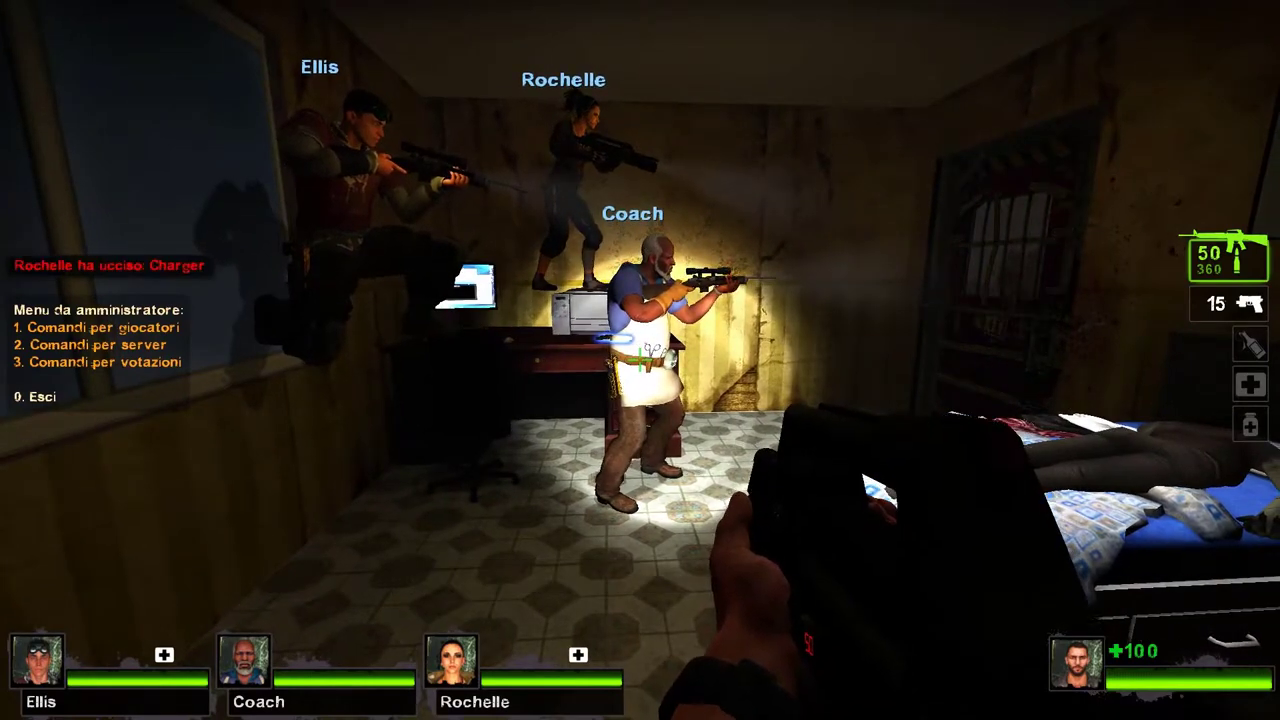
{"action": "key", "text": "1"}
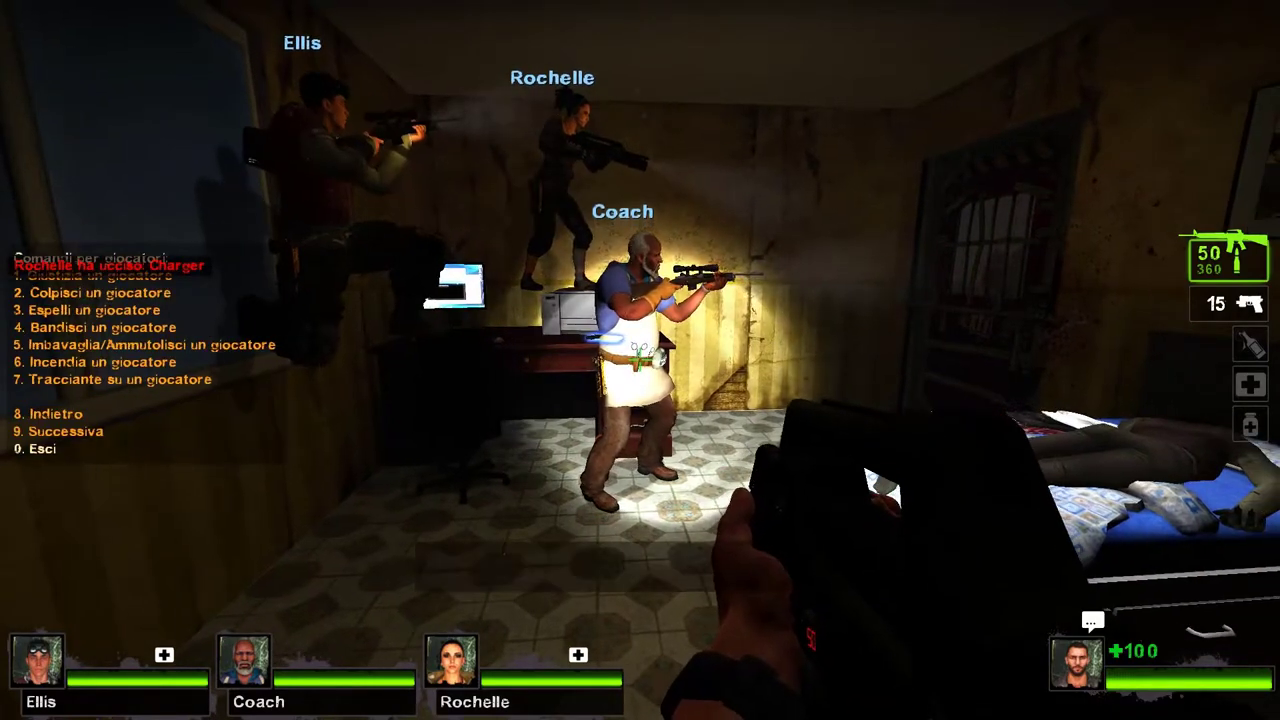
{"action": "key", "text": "1"}
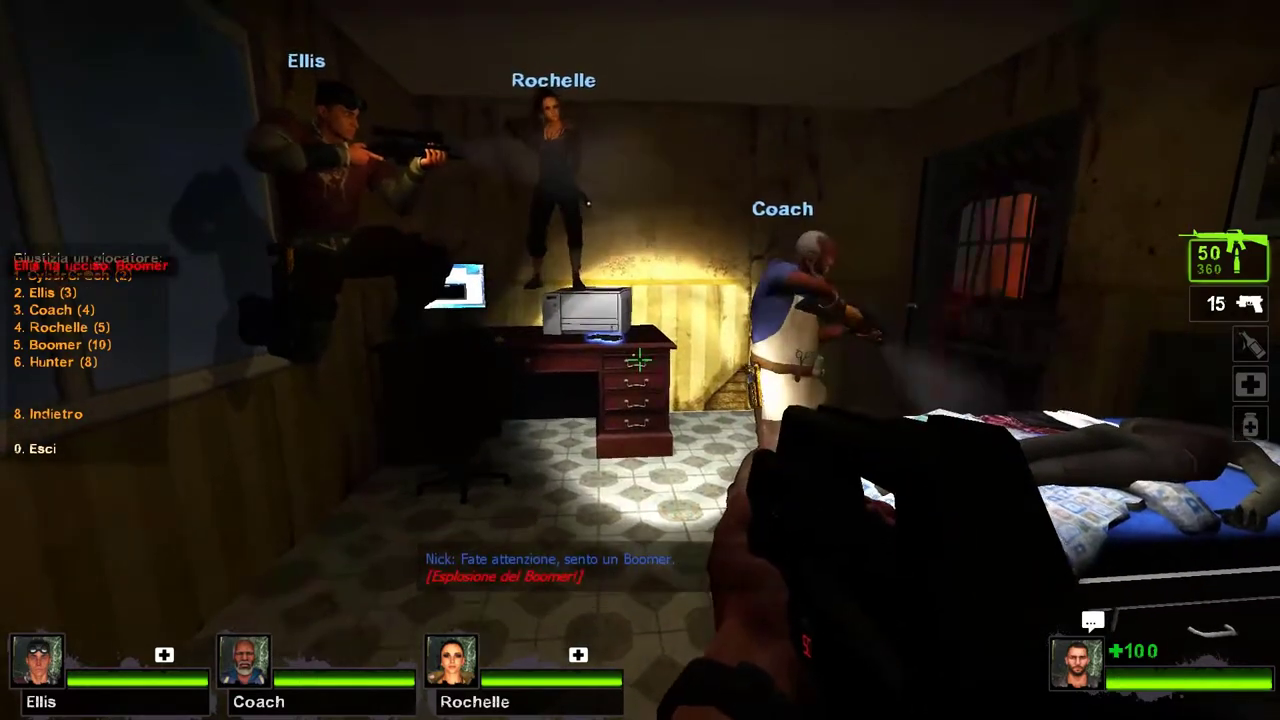
{"action": "key", "text": "2"}
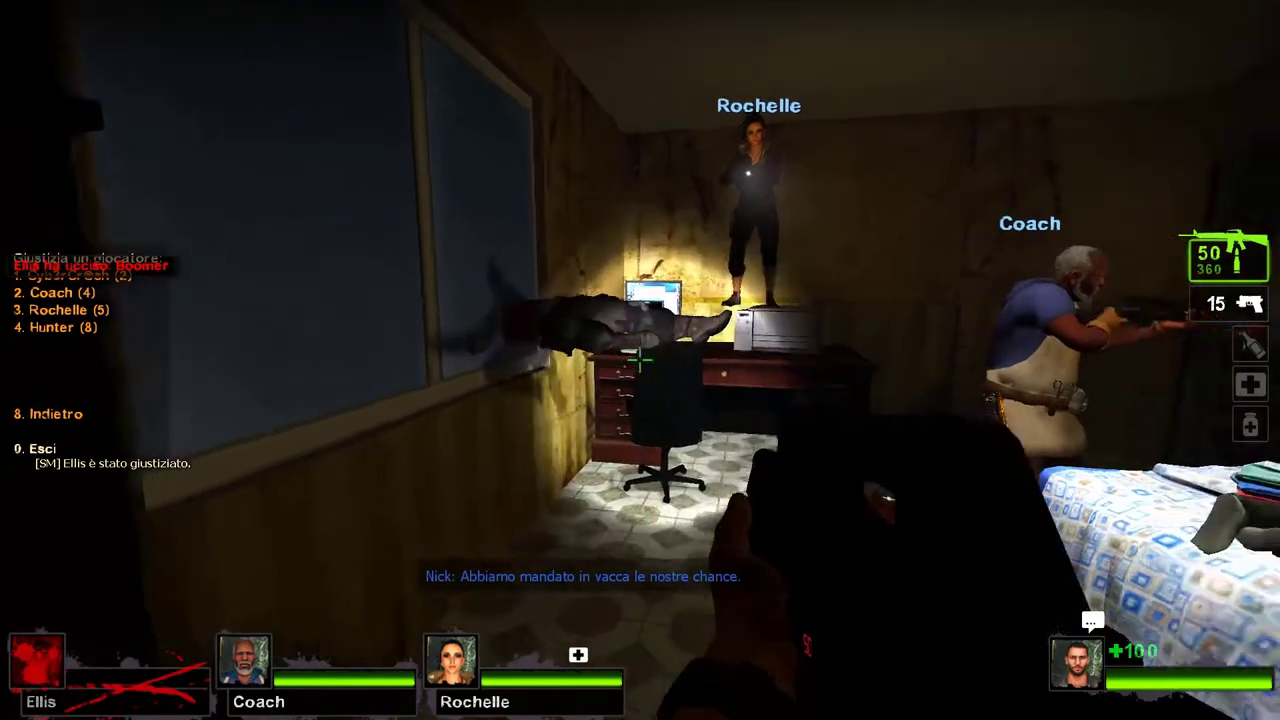
{"action": "left_click", "coordinate": [640, 360]}
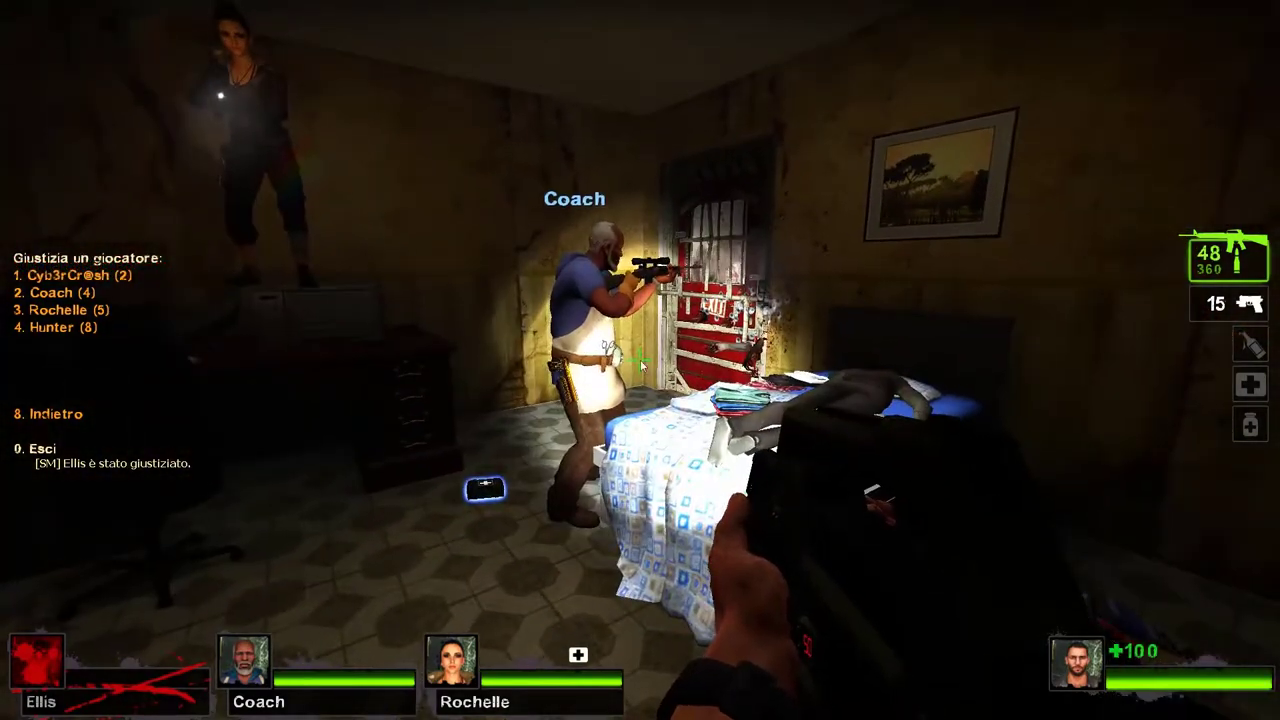
{"action": "key", "text": "Escape"}
{"action": "left_click", "coordinate": [367, 498]}
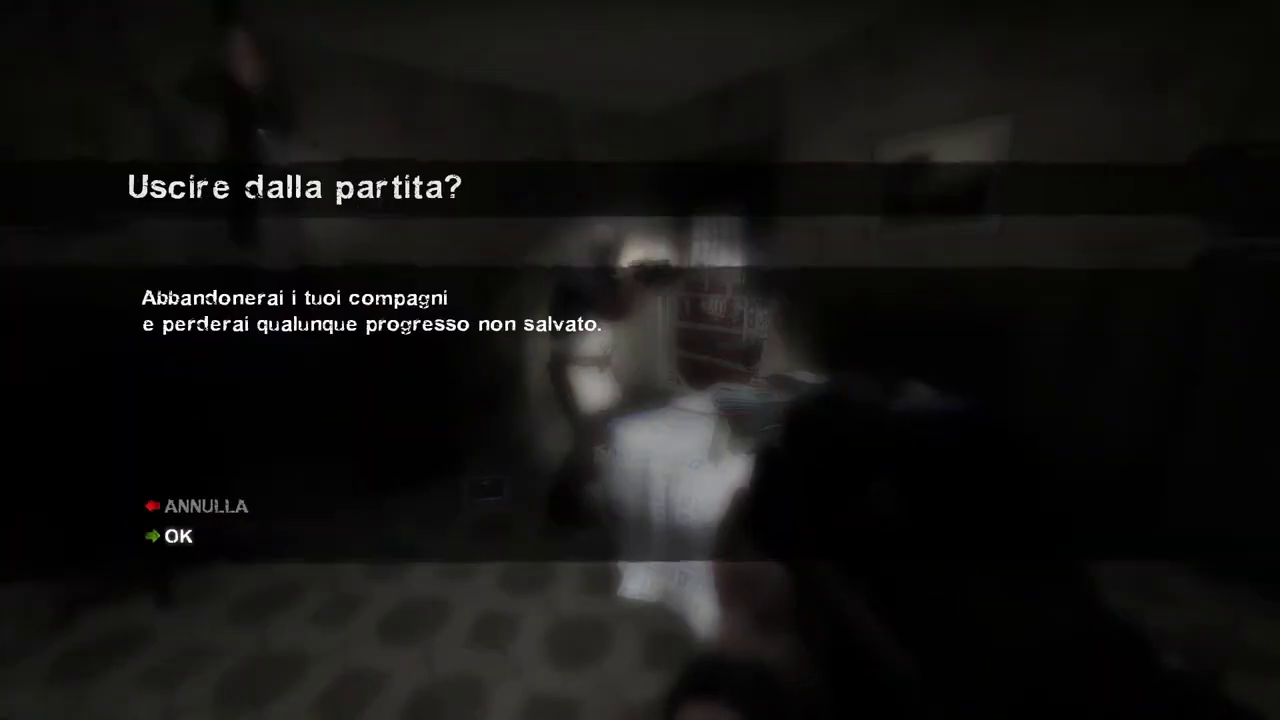
Step: Confirm leaving the match, then choose ESCI and confirm quitting Left 4 Dead 2
{"action": "left_click", "coordinate": [180, 537]}
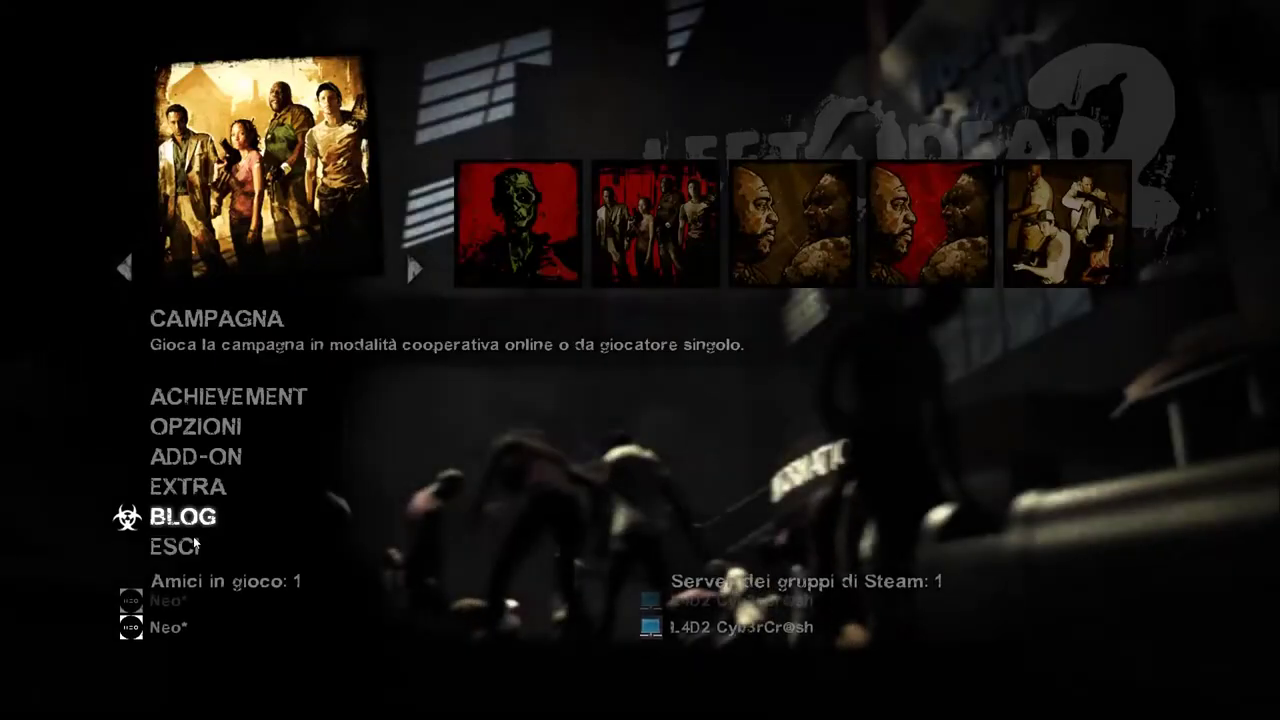
{"action": "left_click", "coordinate": [190, 552]}
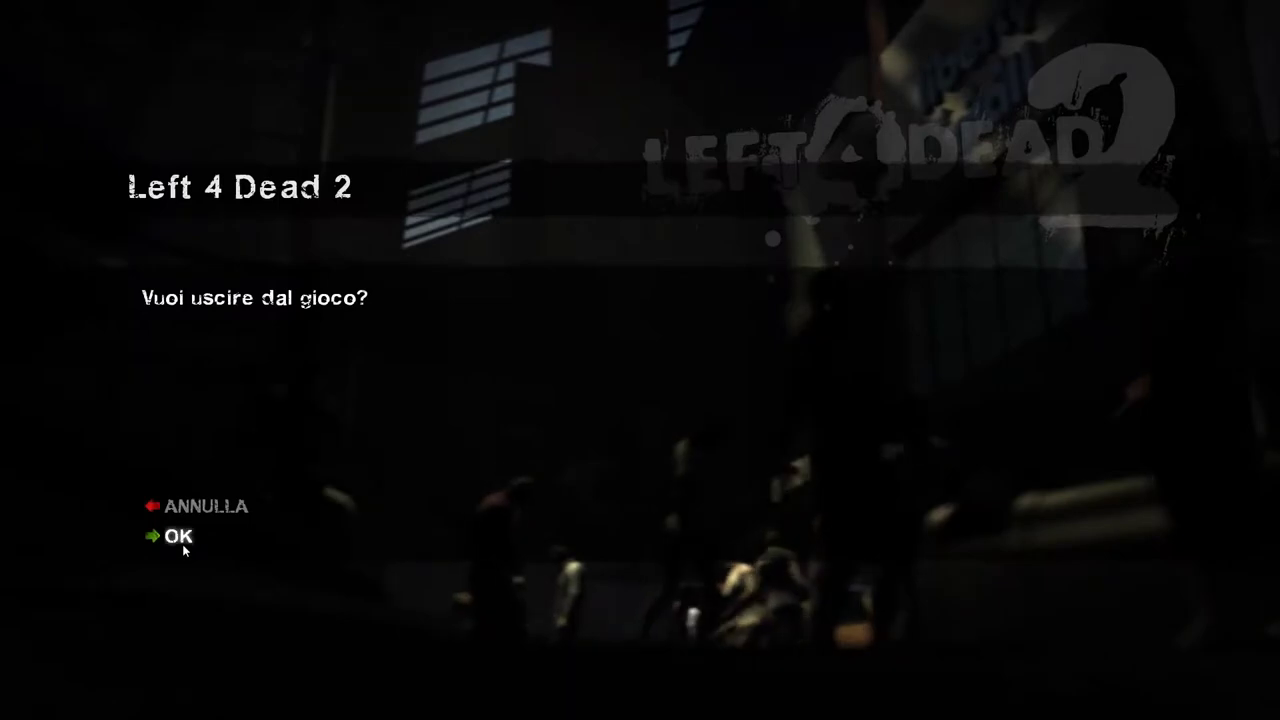
{"action": "left_click", "coordinate": [182, 544]}
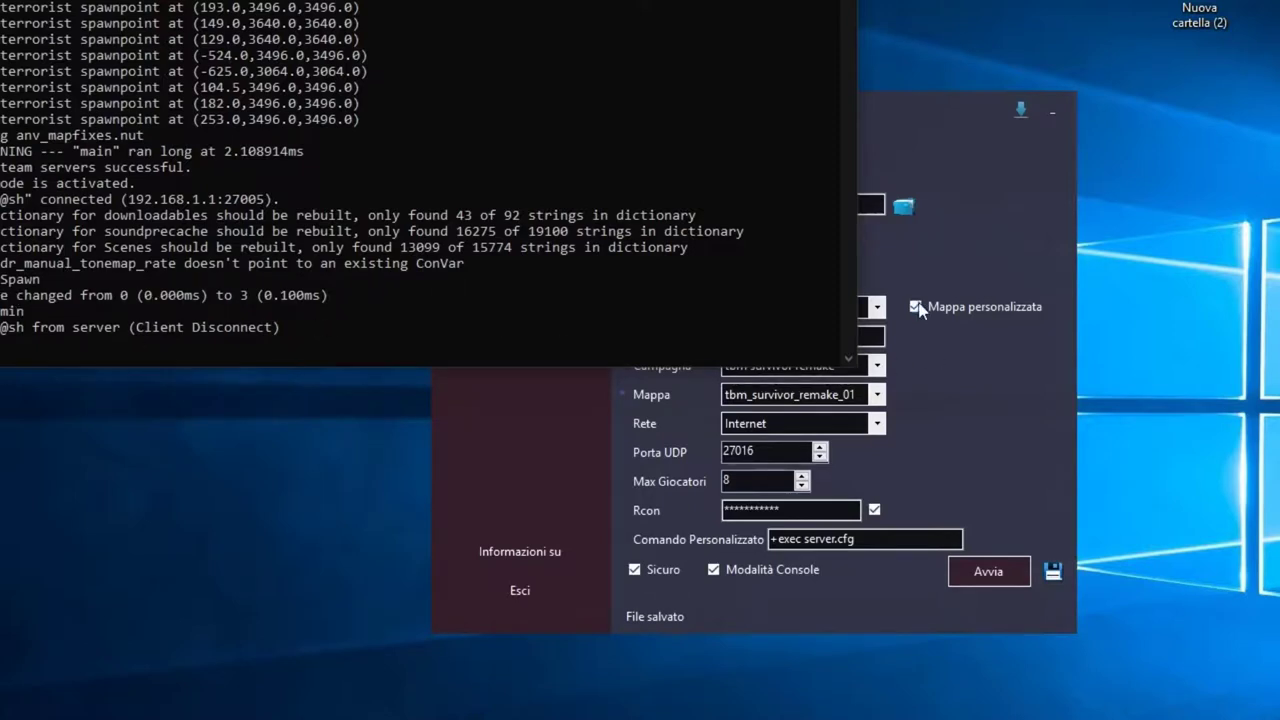
Step: Uncheck Mappa personalizzata, keep c1m1_Hotel as the map, and uncheck Modalità Console
{"action": "left_click", "coordinate": [910, 93]}
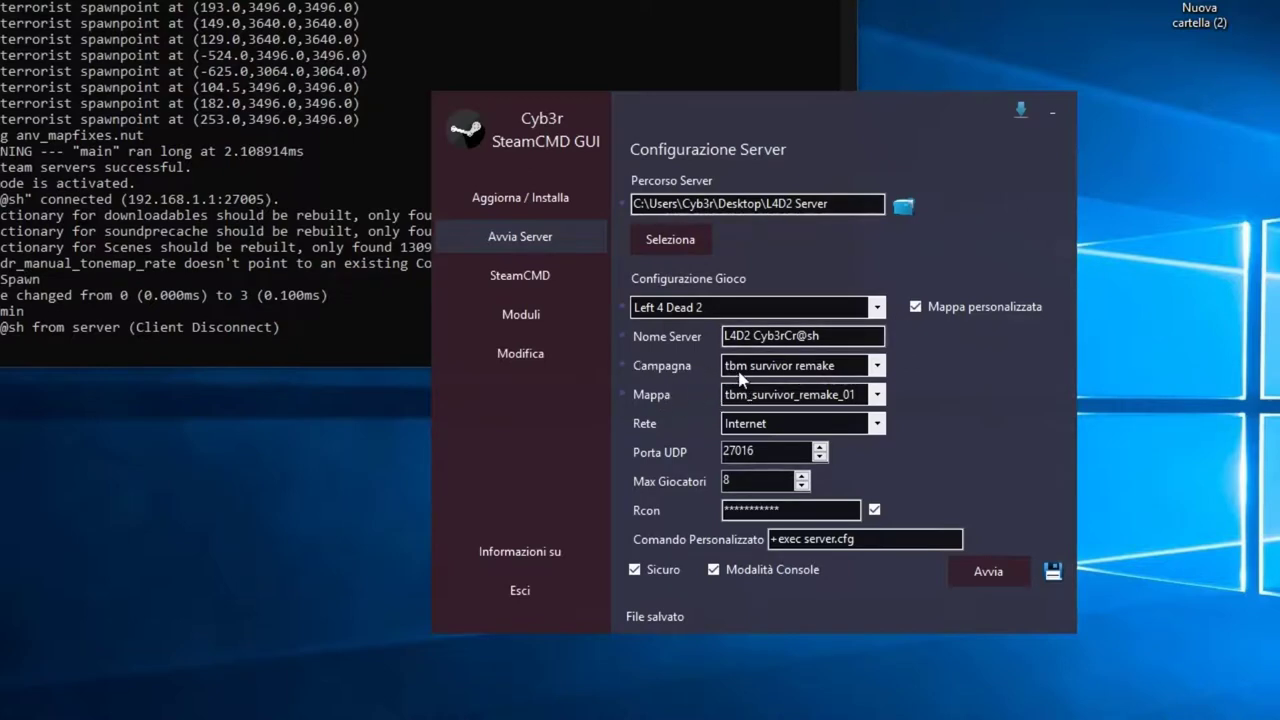
{"action": "left_click", "coordinate": [916, 308]}
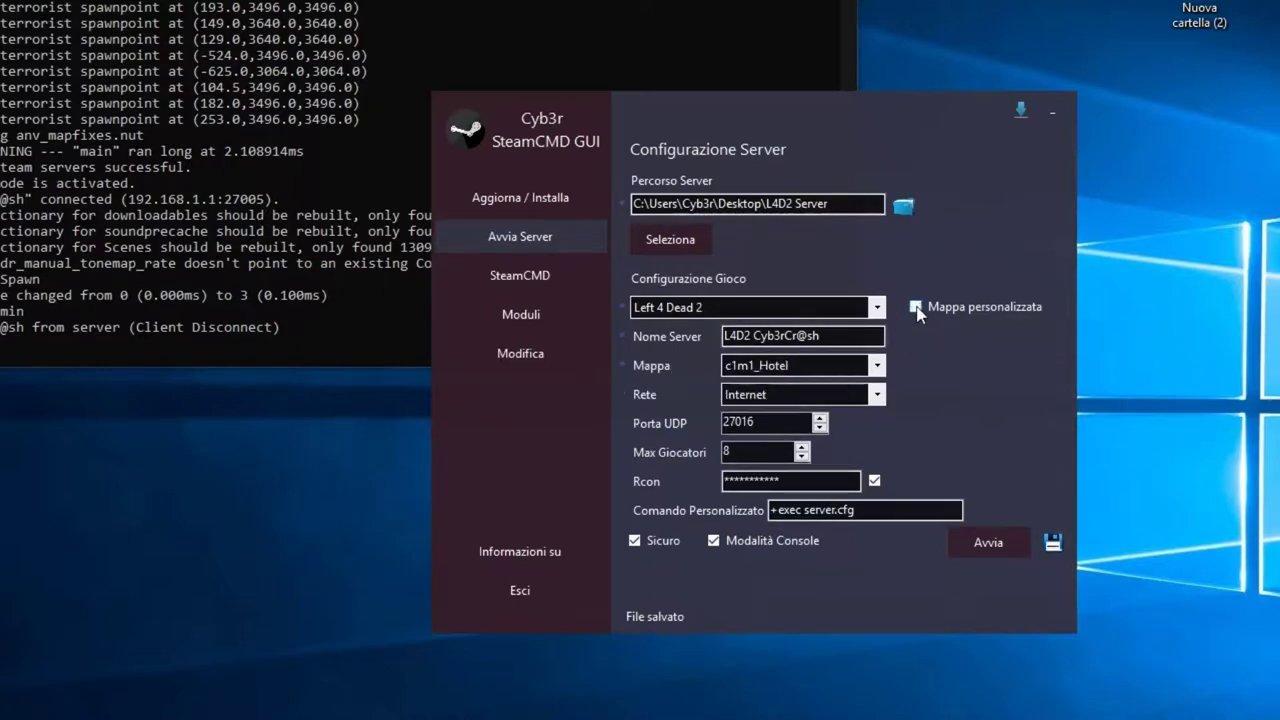
{"action": "left_click", "coordinate": [876, 370]}
{"action": "scroll", "coordinate": [872, 704], "scroll_direction": "down", "scroll_amount": 10}
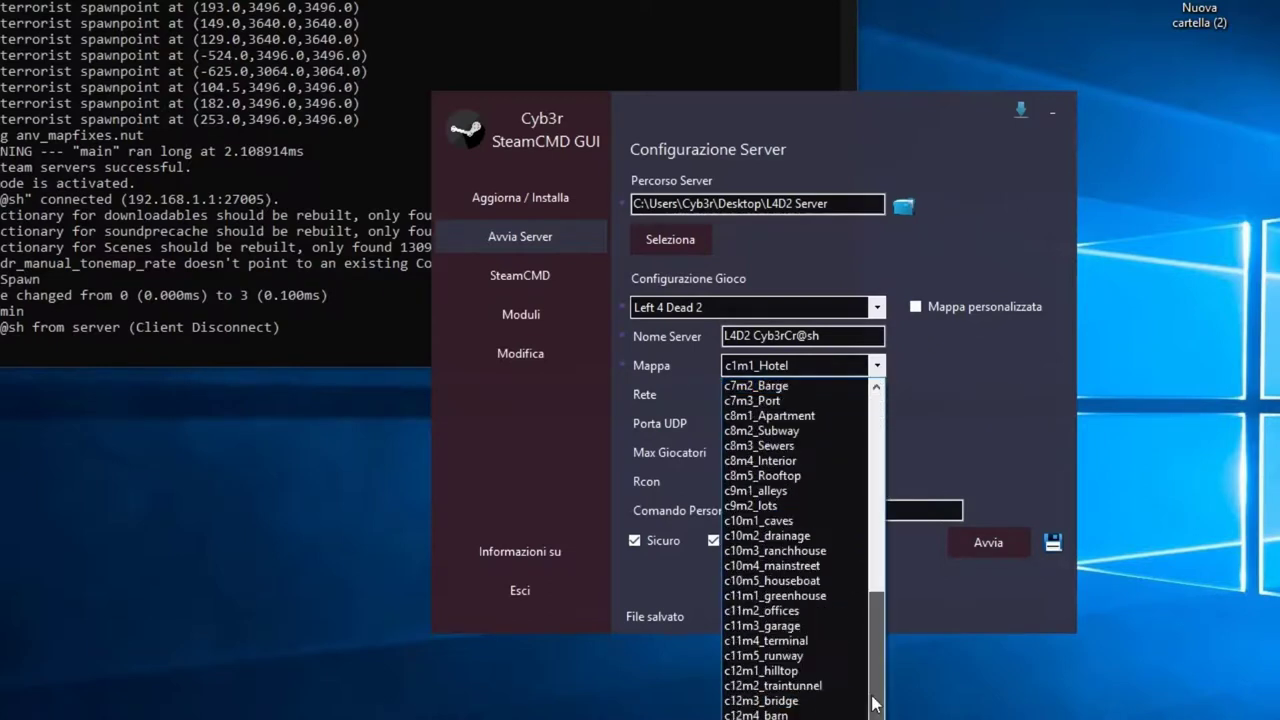
{"action": "scroll", "coordinate": [872, 636], "scroll_direction": "up", "scroll_amount": 9}
{"action": "left_click", "coordinate": [878, 367]}
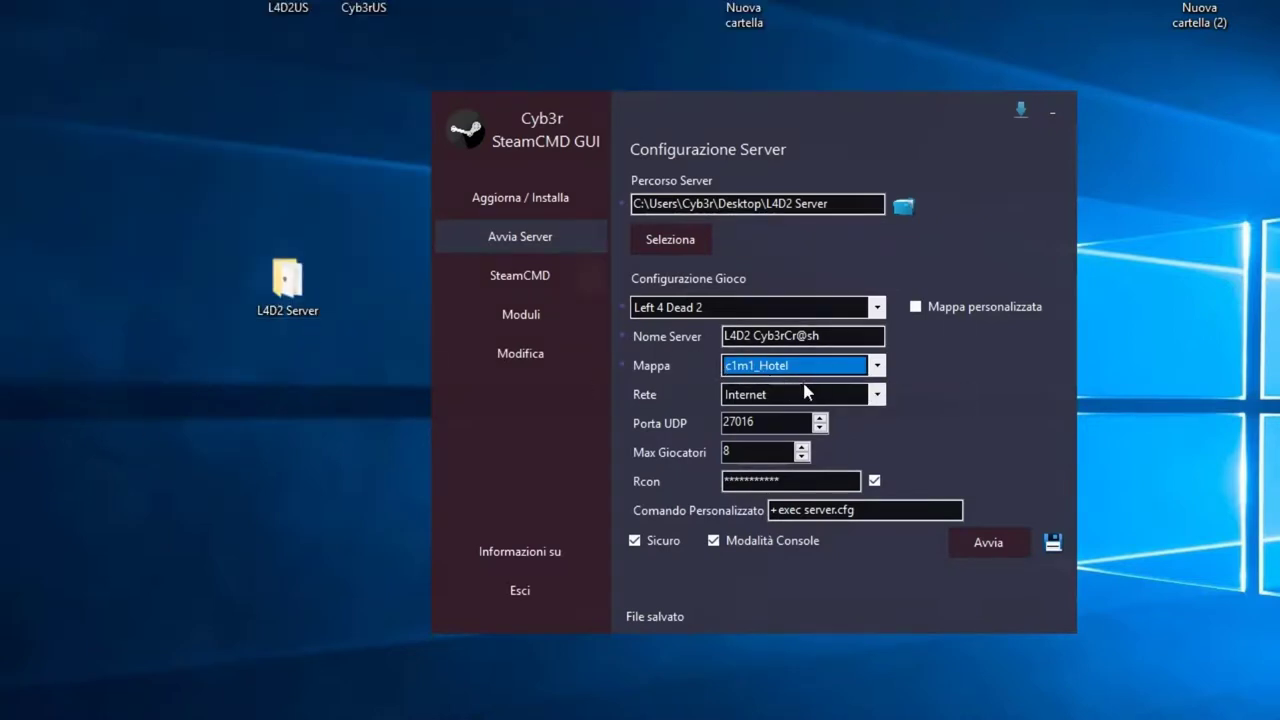
{"action": "left_click", "coordinate": [712, 542]}
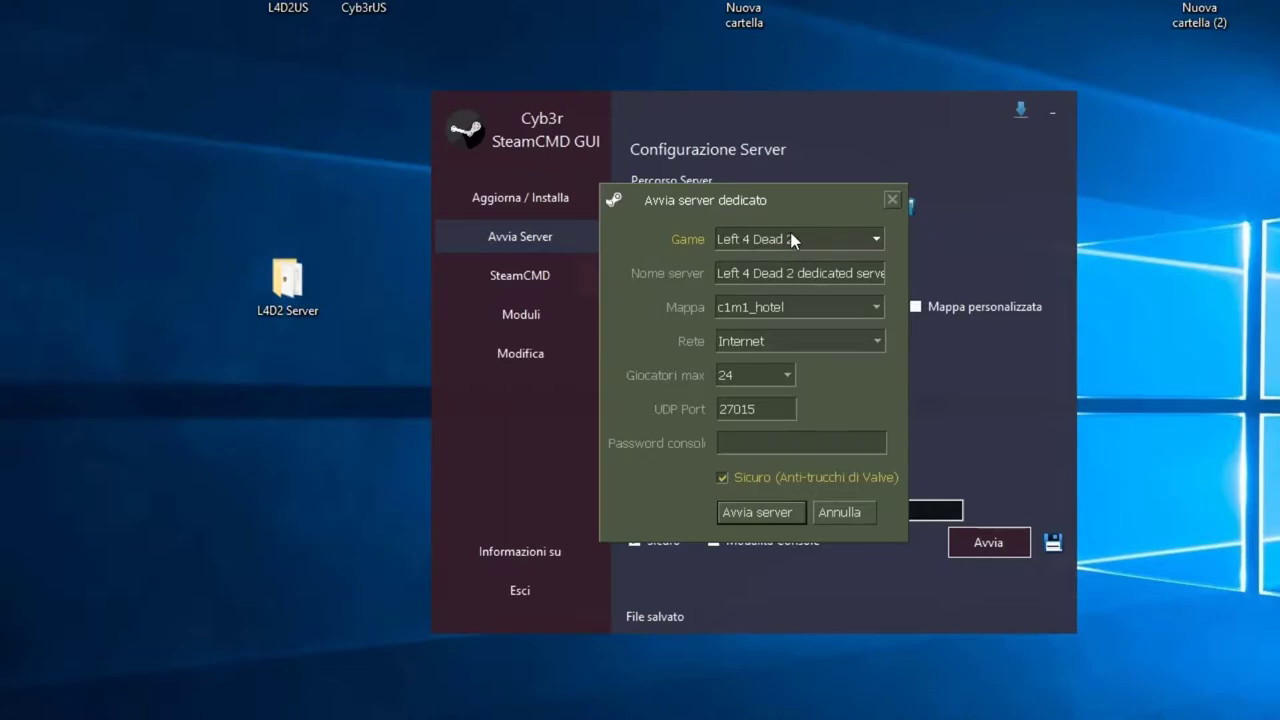
Step: Scroll through the launcher's Mappa list, then cancel the launcher with Annulla
{"action": "left_click_drag", "start_coordinate": [858, 276], "coordinate": [655, 280]}
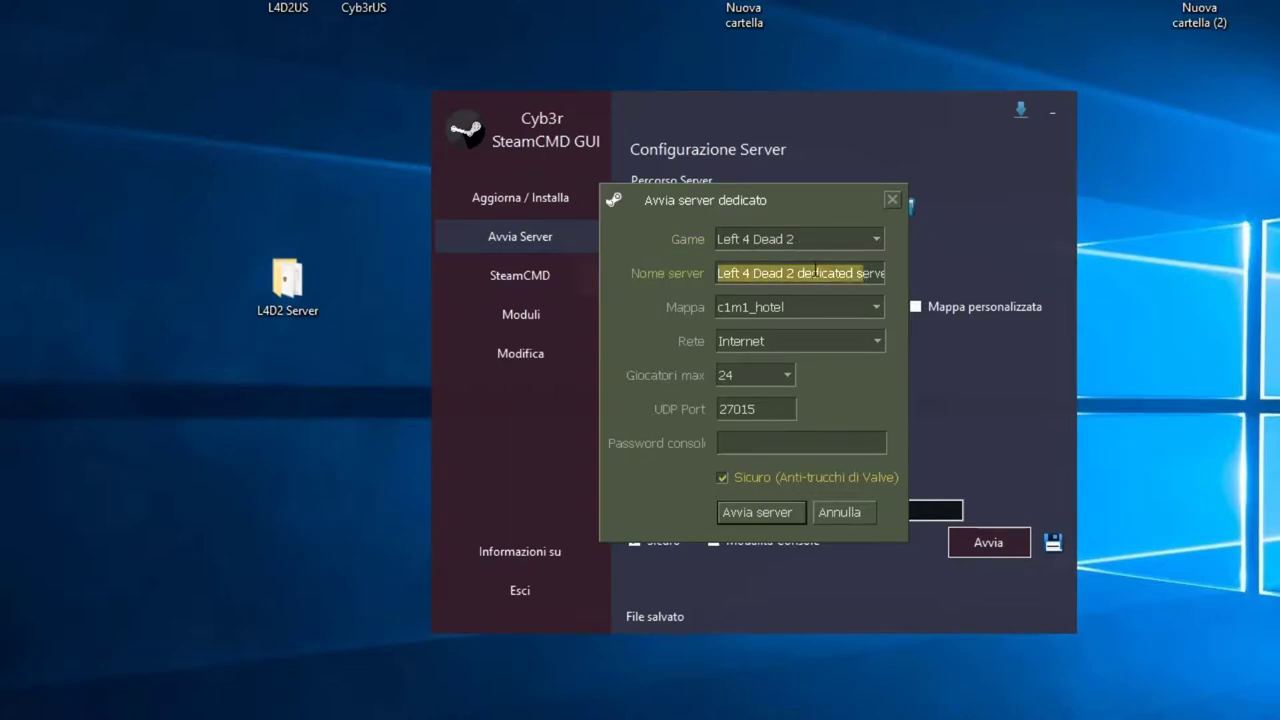
{"action": "left_click", "coordinate": [819, 308]}
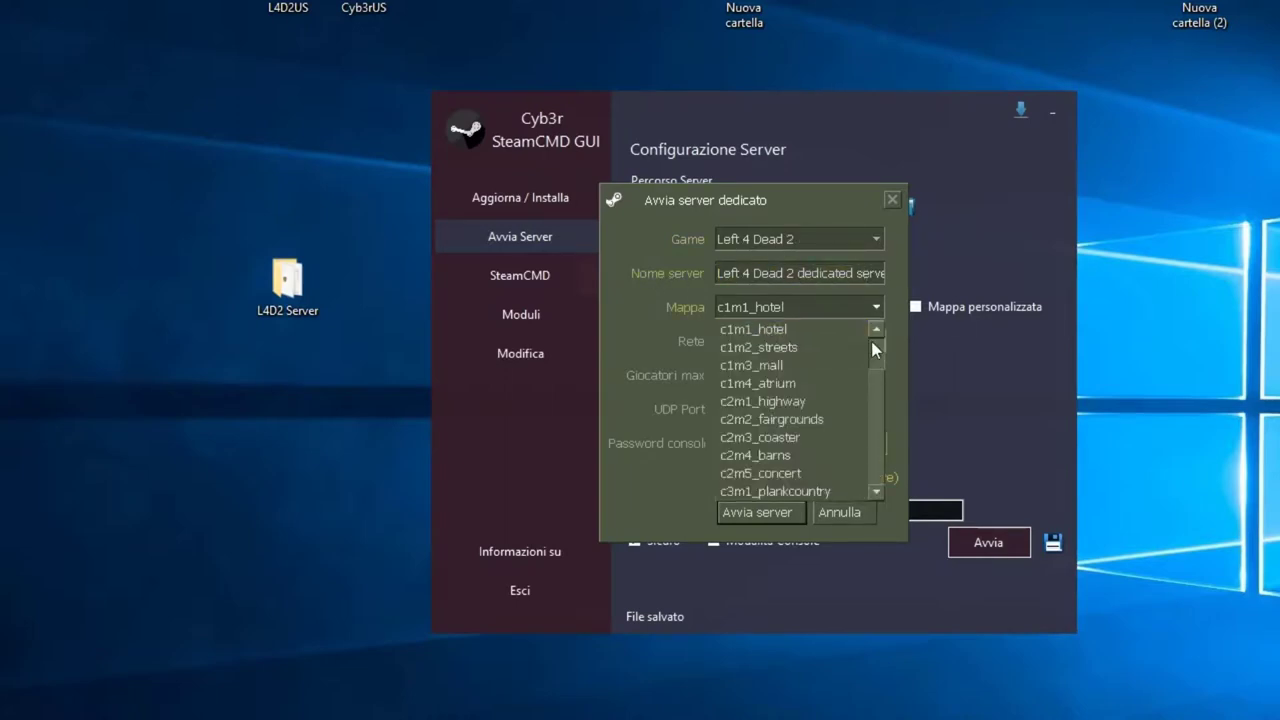
{"action": "left_click_drag", "start_coordinate": [875, 359], "coordinate": [875, 422]}
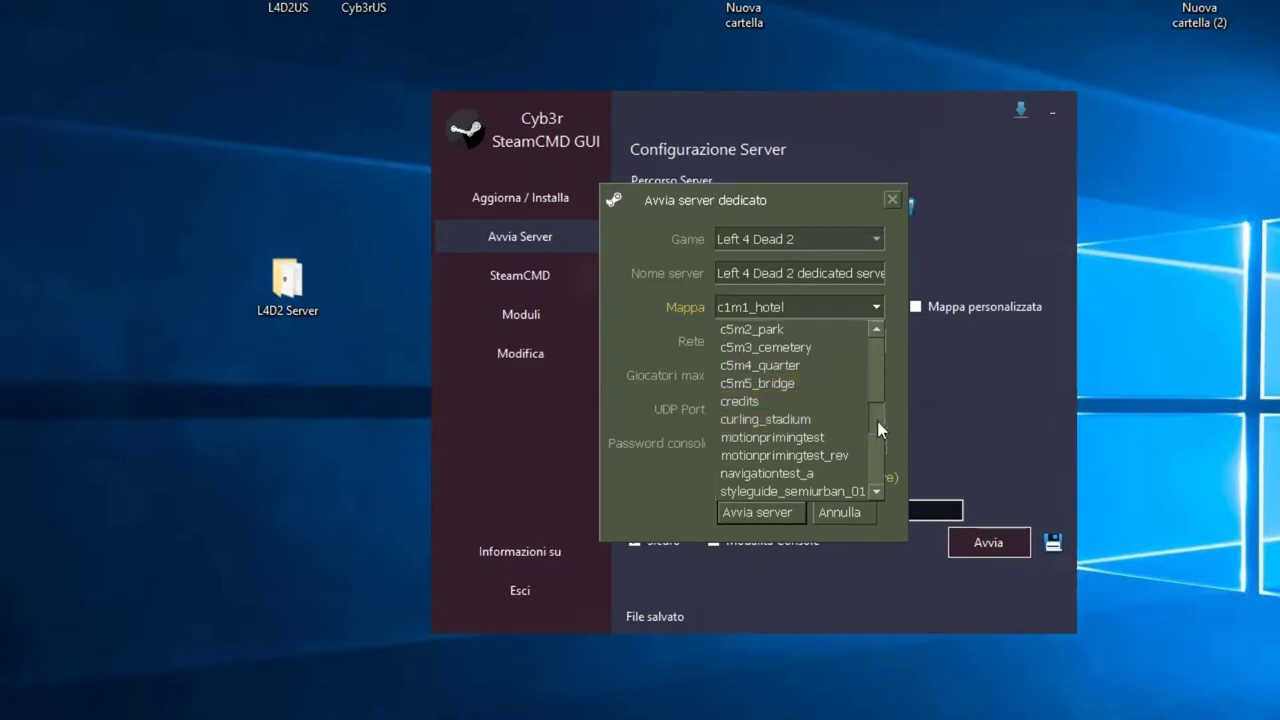
{"action": "scroll", "coordinate": [877, 421], "scroll_direction": "down", "scroll_amount": 2}
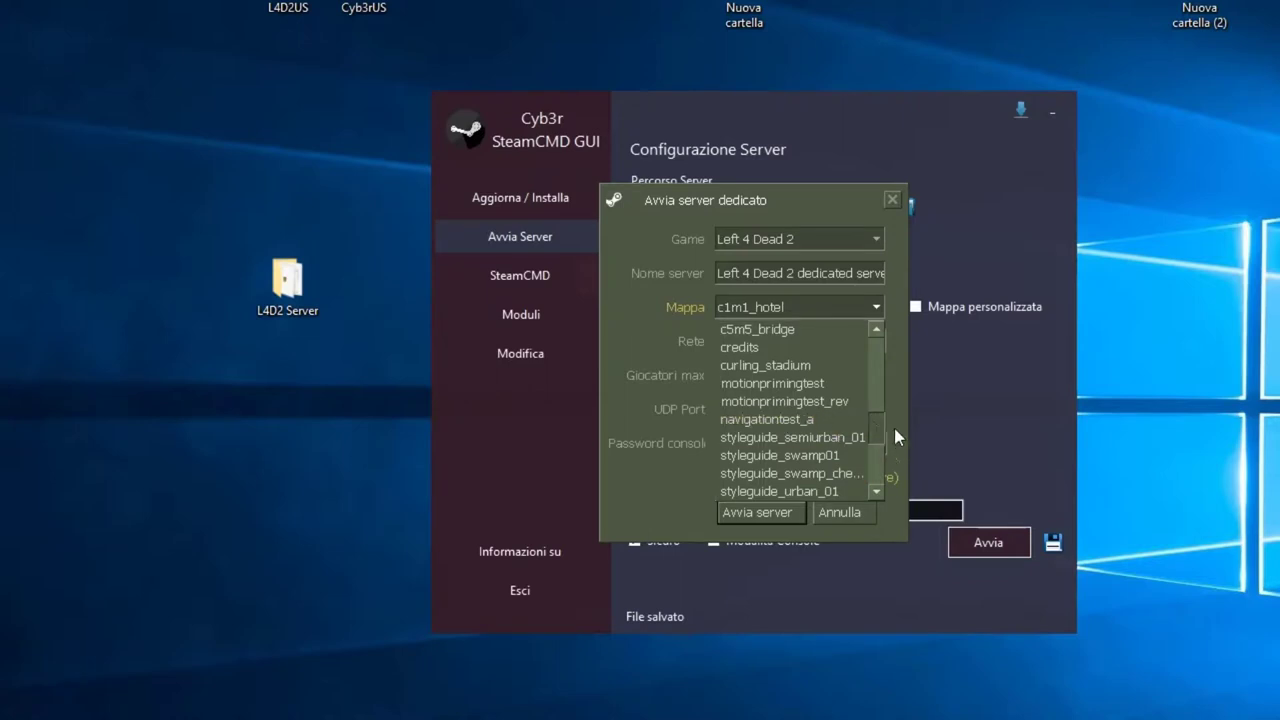
{"action": "scroll", "coordinate": [894, 428], "scroll_direction": "down", "scroll_amount": 2}
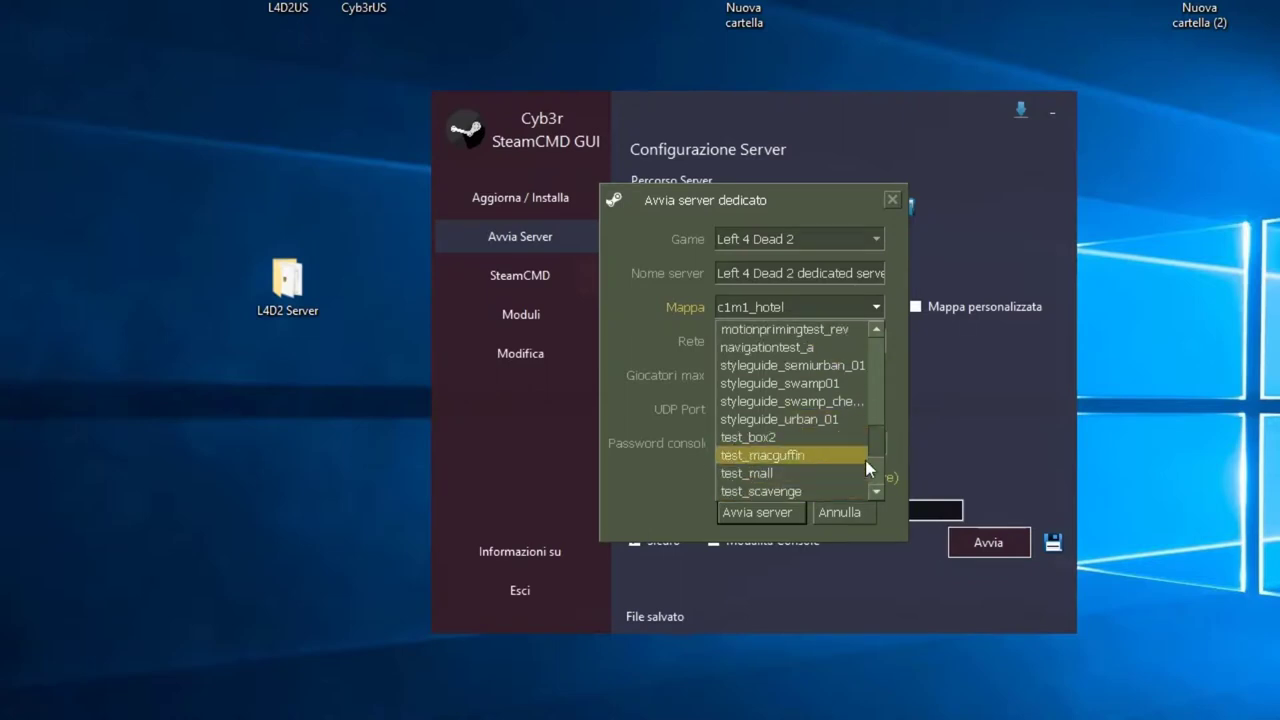
{"action": "scroll", "coordinate": [865, 460], "scroll_direction": "down", "scroll_amount": 3}
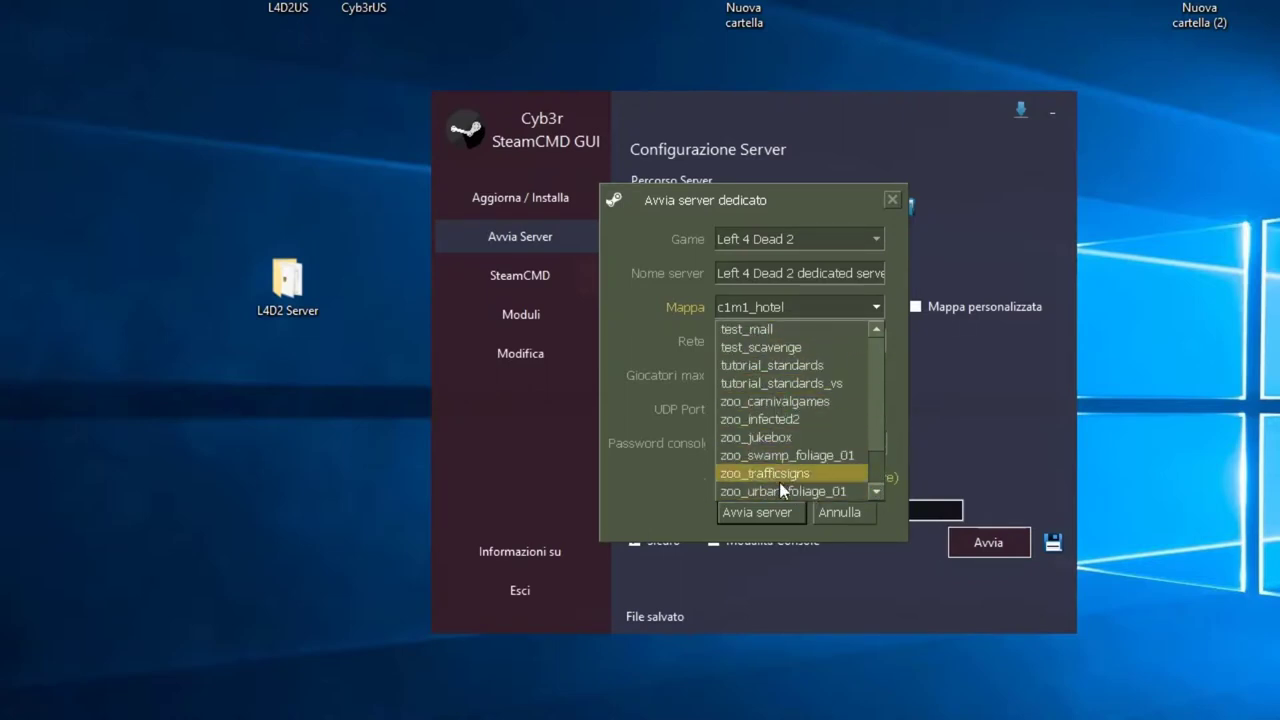
{"action": "left_click", "coordinate": [876, 438]}
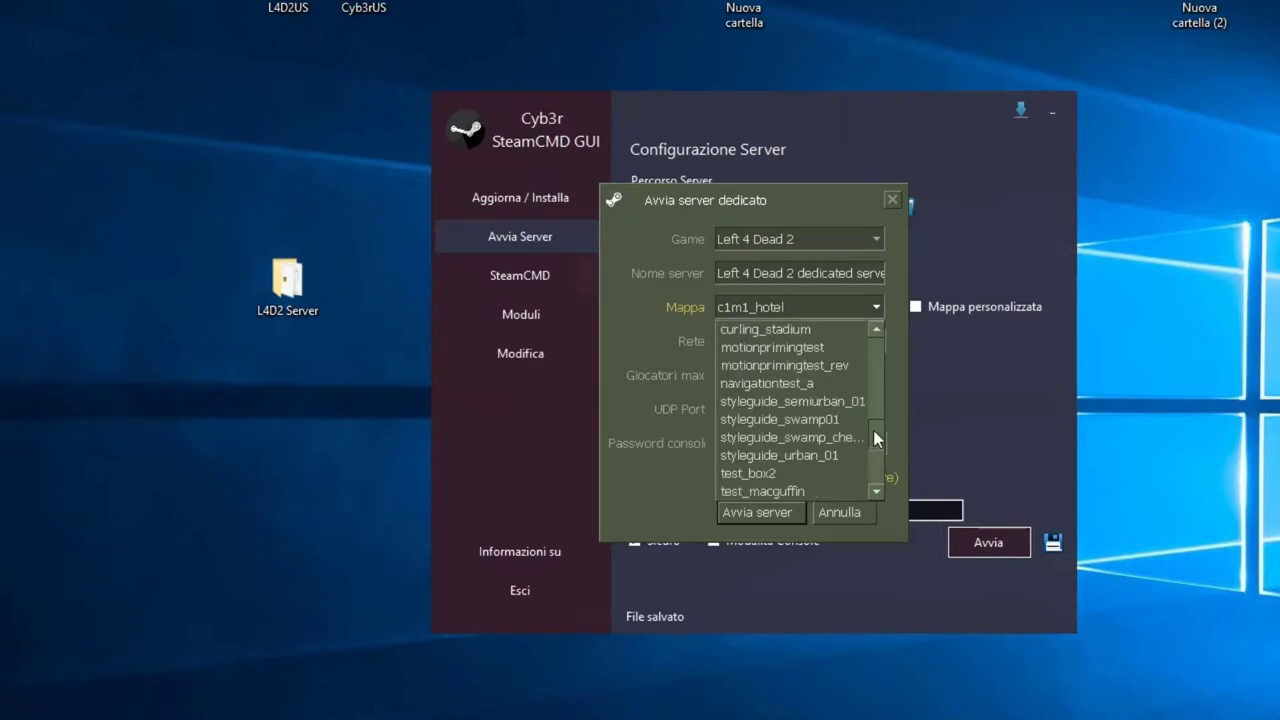
{"action": "scroll", "coordinate": [871, 420], "scroll_direction": "up", "scroll_amount": 3}
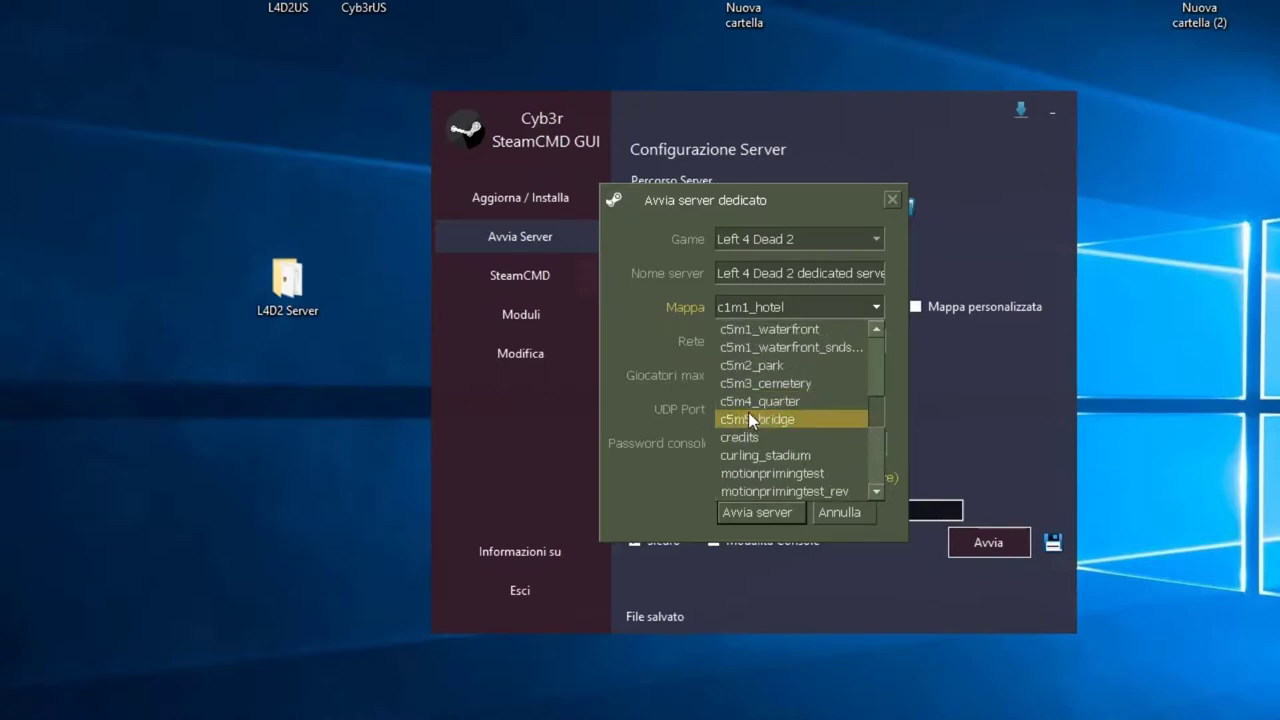
{"action": "left_click", "coordinate": [861, 517]}
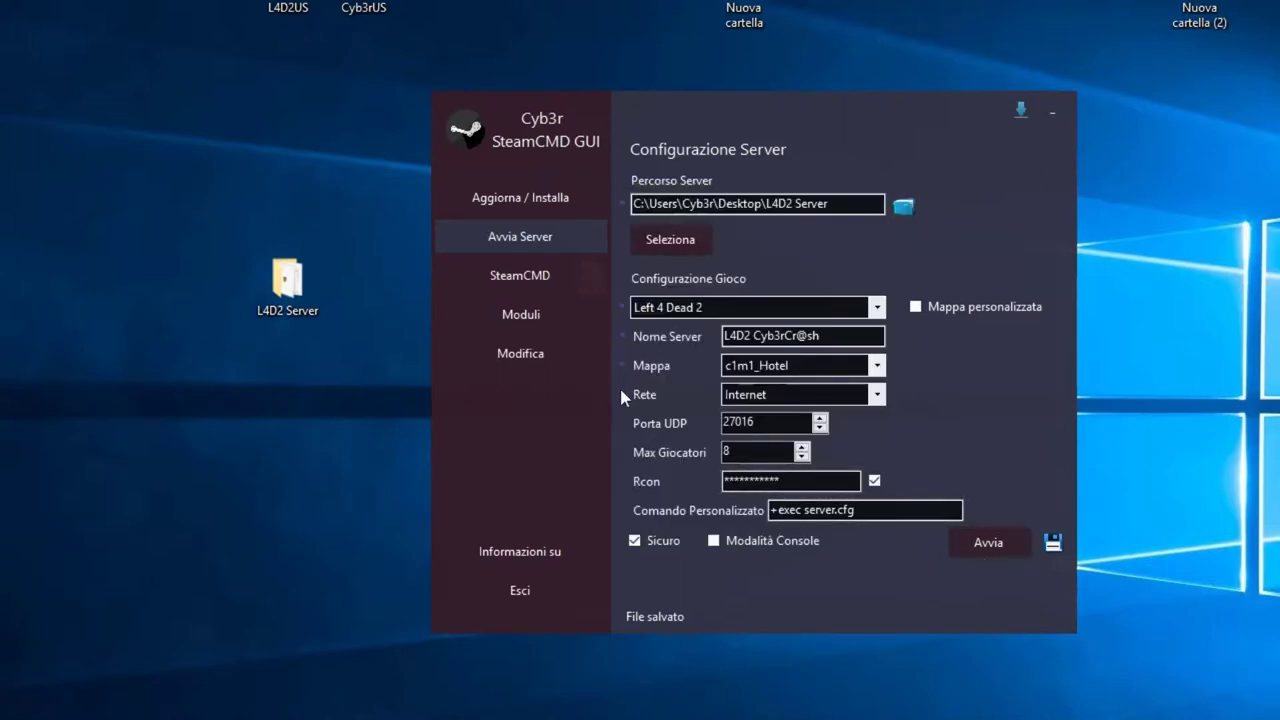
Step: Re-enable Modalità Console and exit the GUI with Esci
{"action": "left_click", "coordinate": [716, 543]}
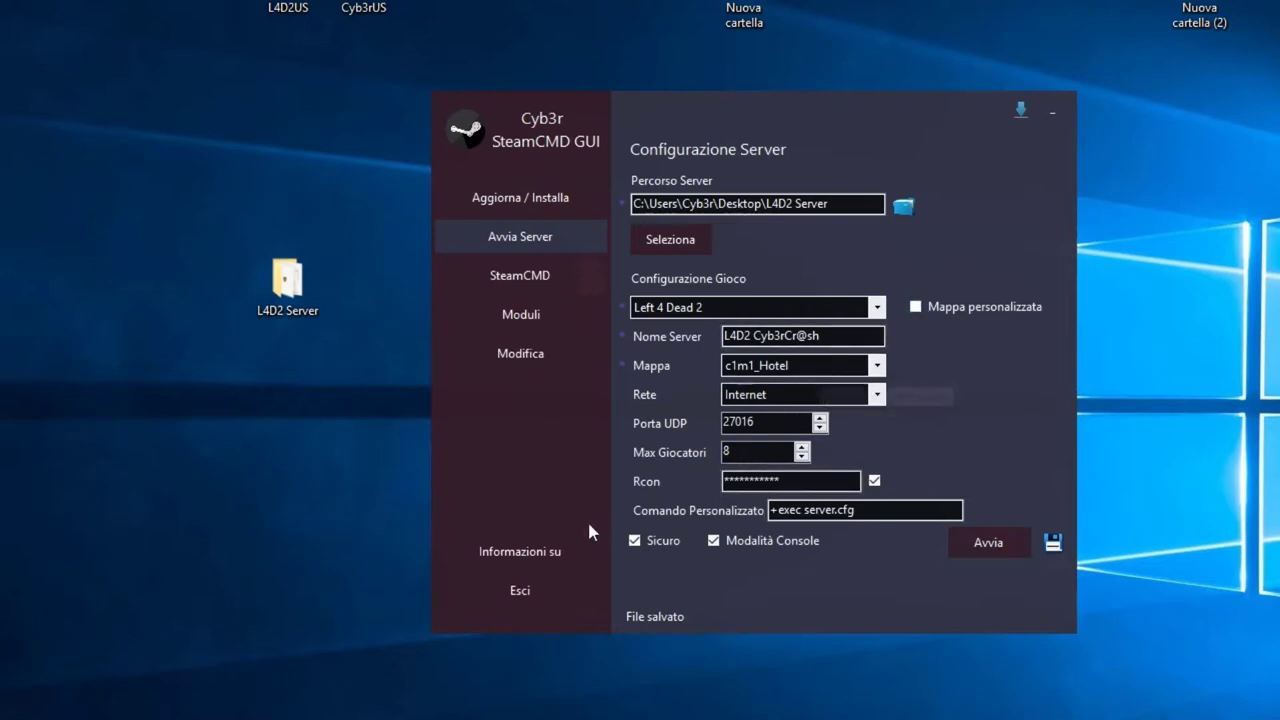
{"action": "left_click", "coordinate": [522, 592]}
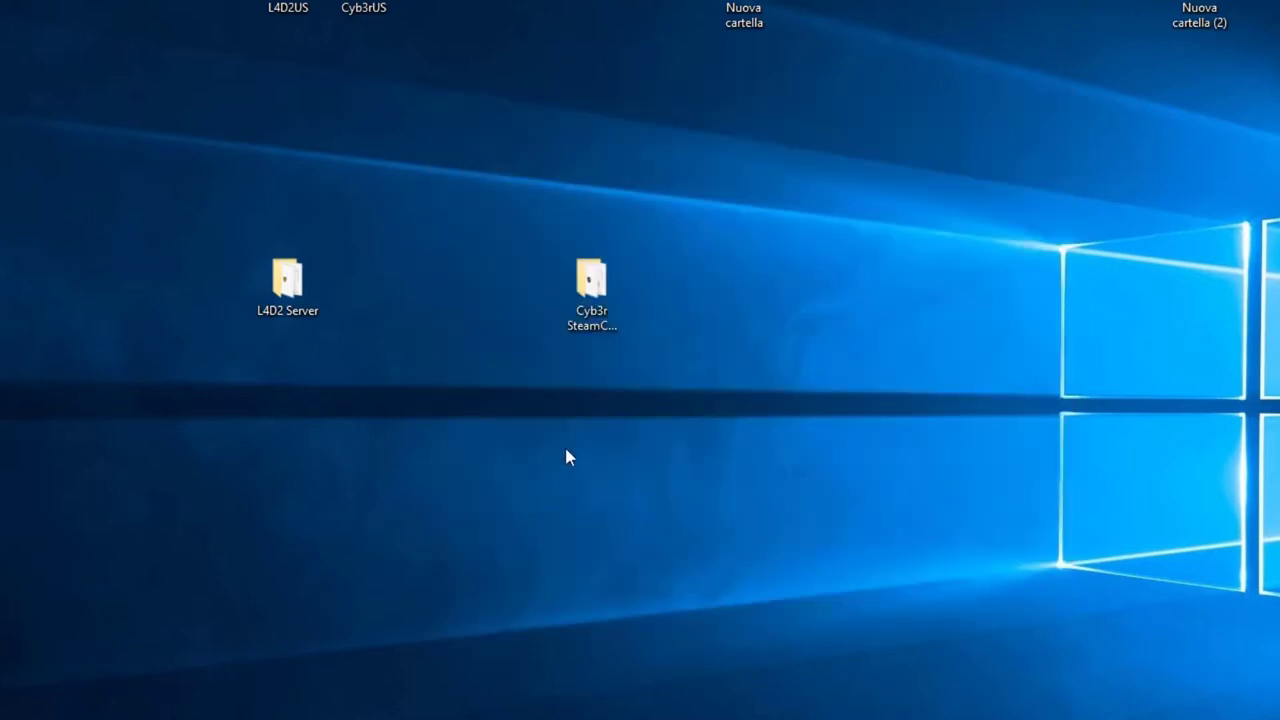
Step: Delete the mmsource and other two zip archives in the Cyb3r SteamCMD GUI folder
{"action": "double_click", "coordinate": [594, 295]}
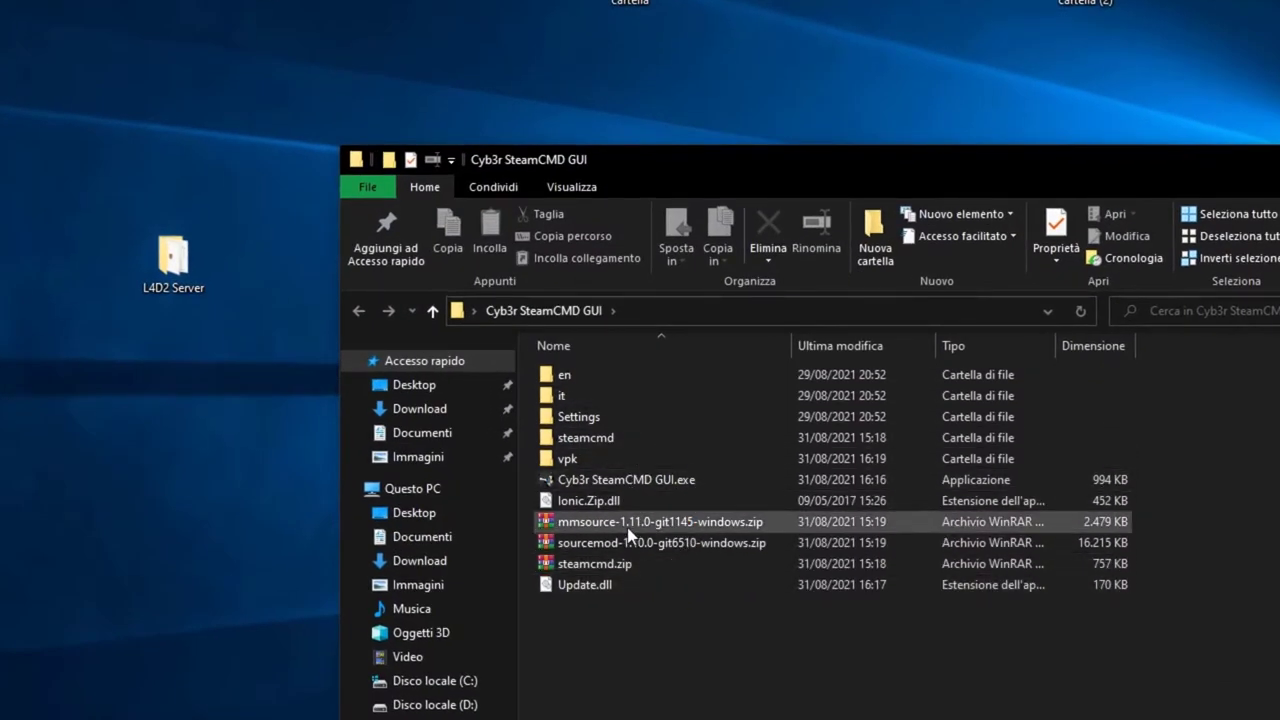
{"action": "left_click", "coordinate": [602, 526]}
{"action": "left_click", "coordinate": [612, 568], "text": "shift"}
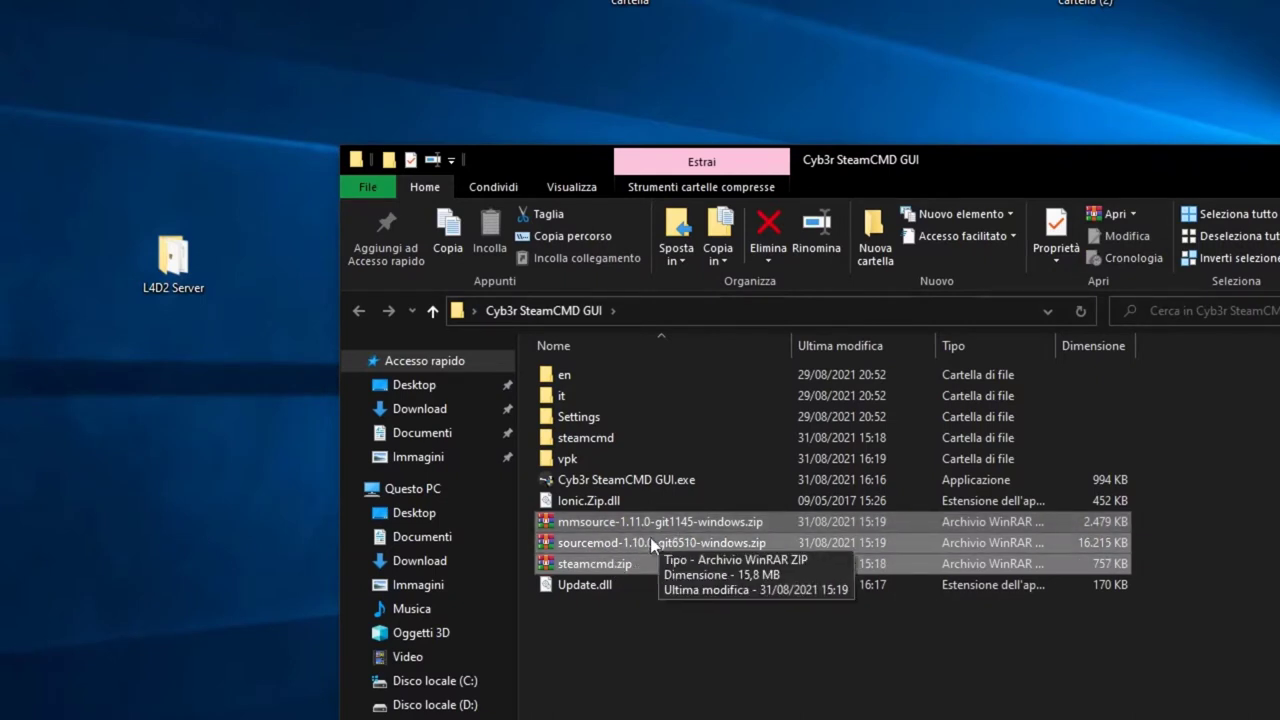
{"action": "right_click", "coordinate": [628, 526]}
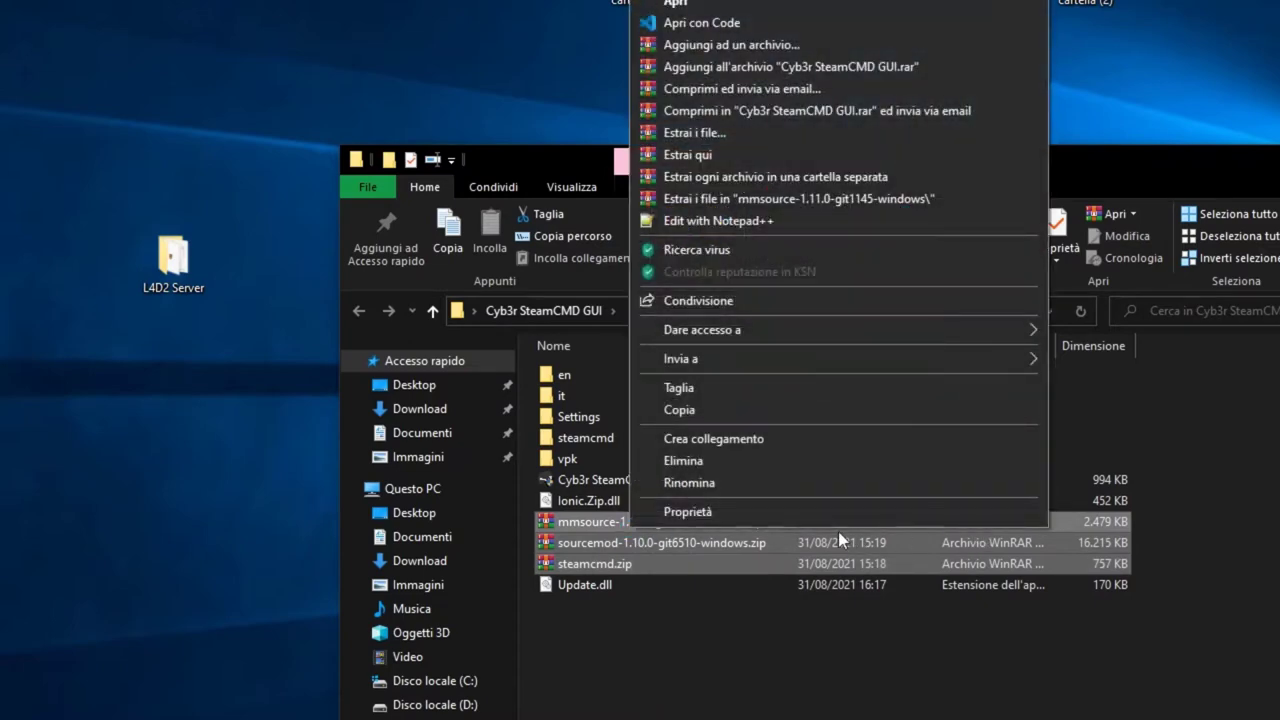
{"action": "left_click", "coordinate": [700, 461]}
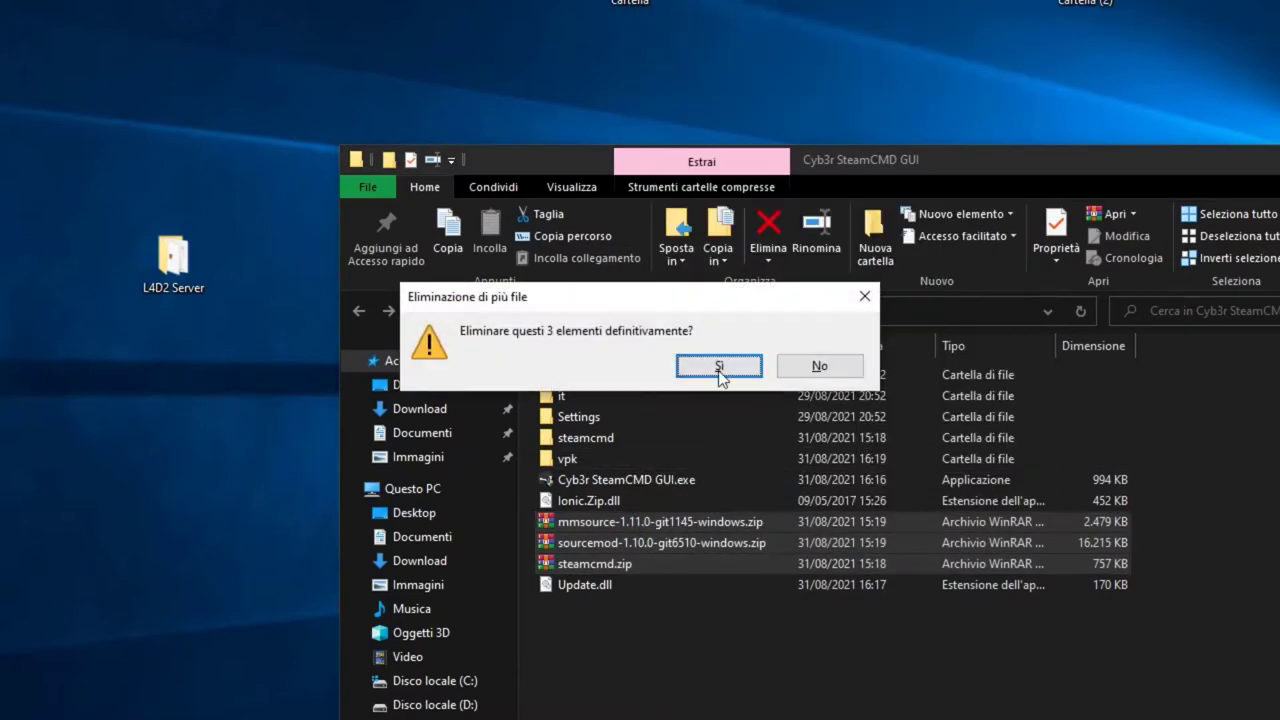
{"action": "left_click", "coordinate": [718, 363]}
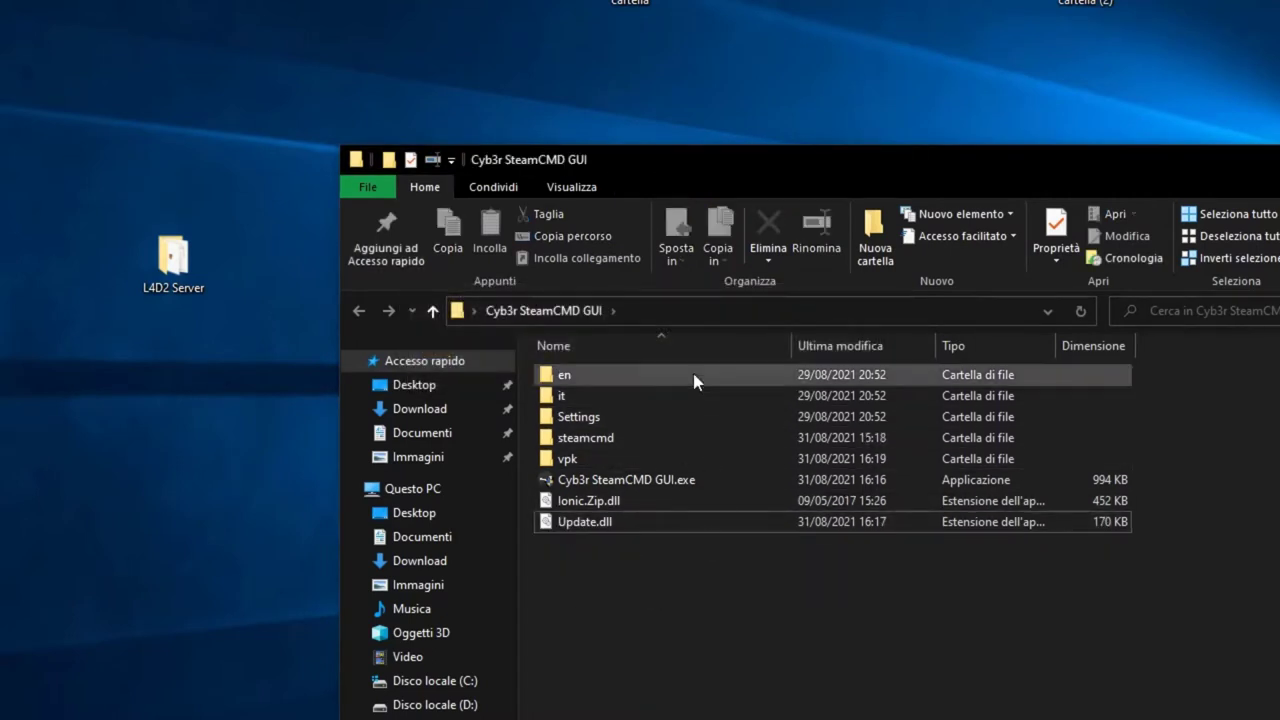
Step: Launch Cyb3r SteamCMD GUI.exe and show the Avvia Server page
{"action": "double_click", "coordinate": [632, 482]}
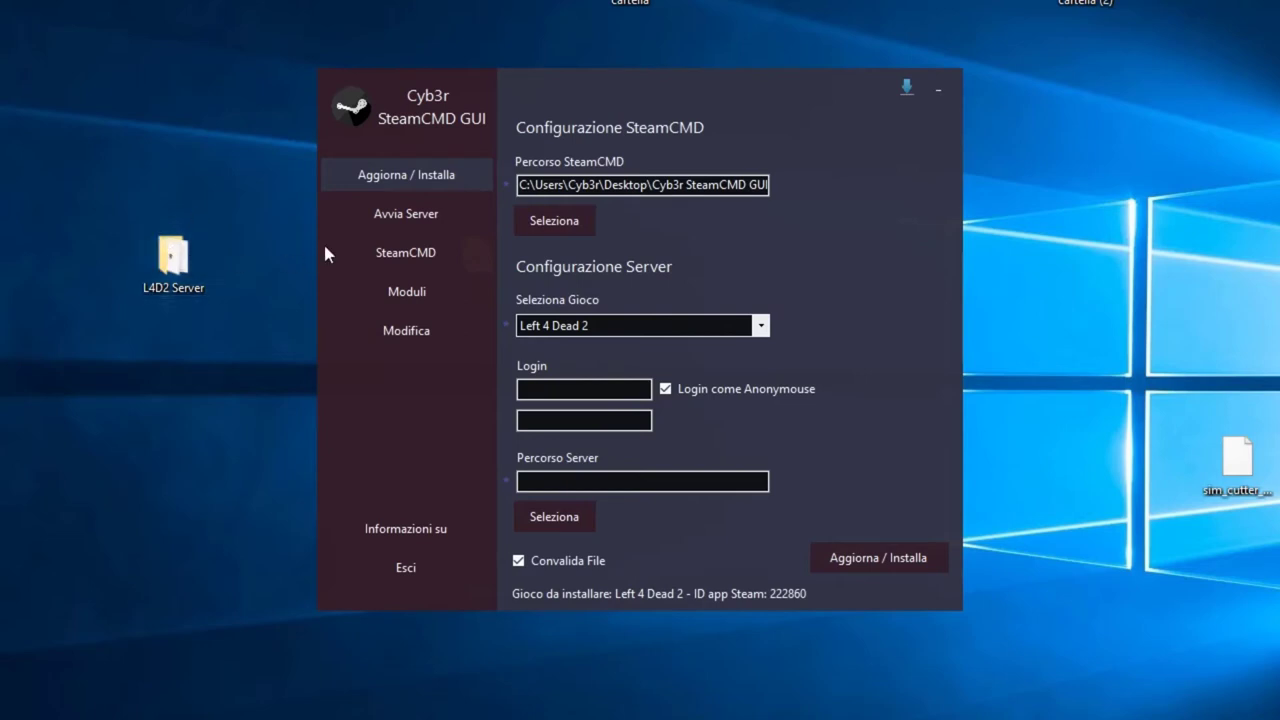
{"action": "left_click", "coordinate": [408, 220]}
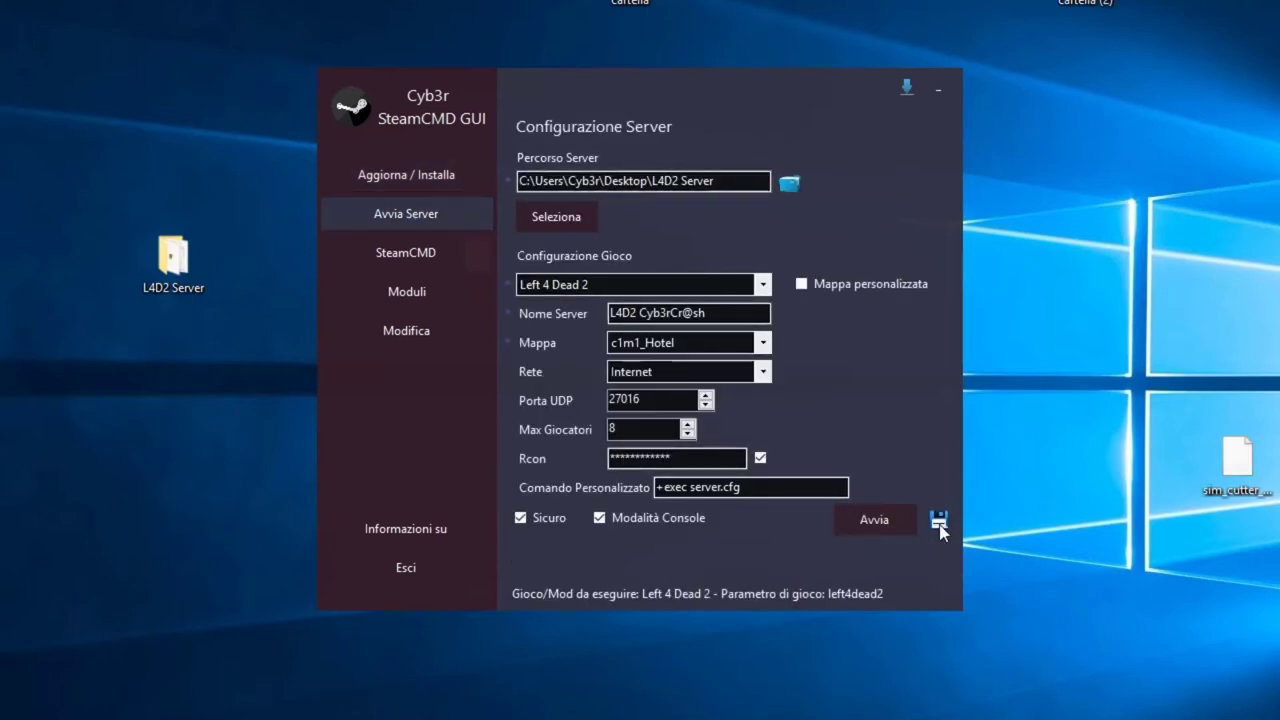
Step: Select c1m1_Hotel in the Mappa dropdown, then close the GUI
{"action": "left_click", "coordinate": [760, 343]}
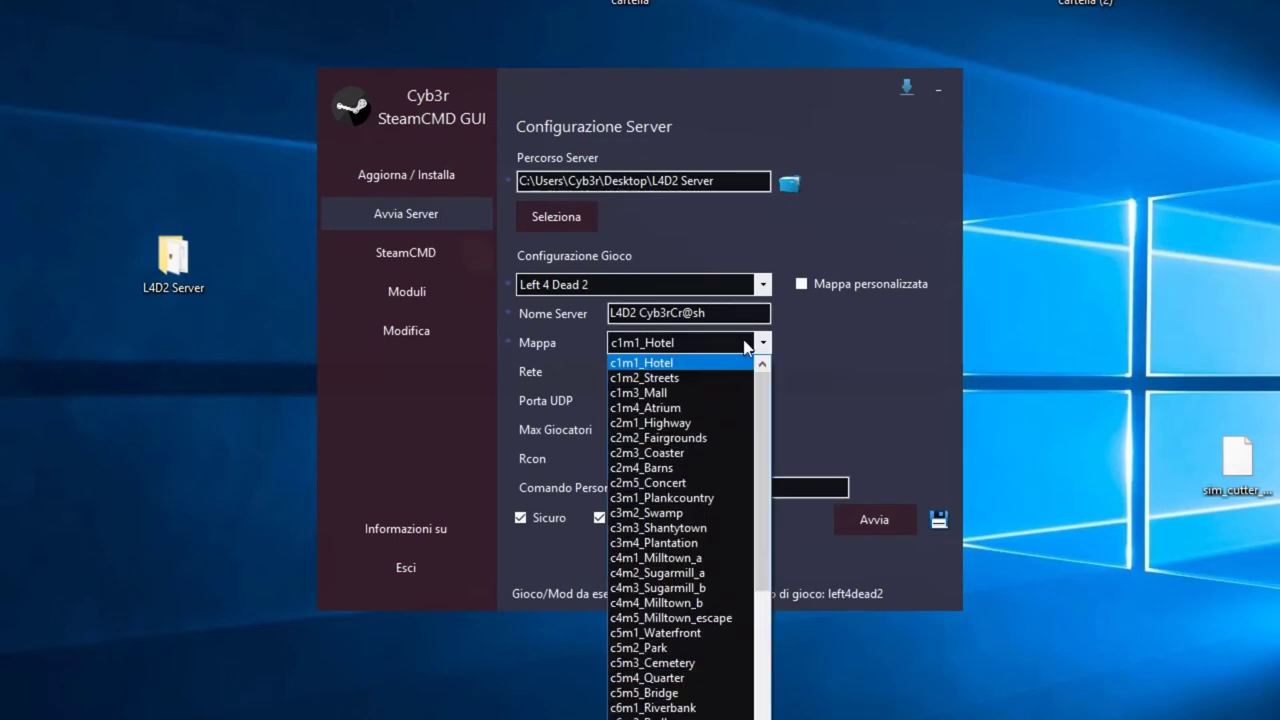
{"action": "left_click", "coordinate": [688, 360]}
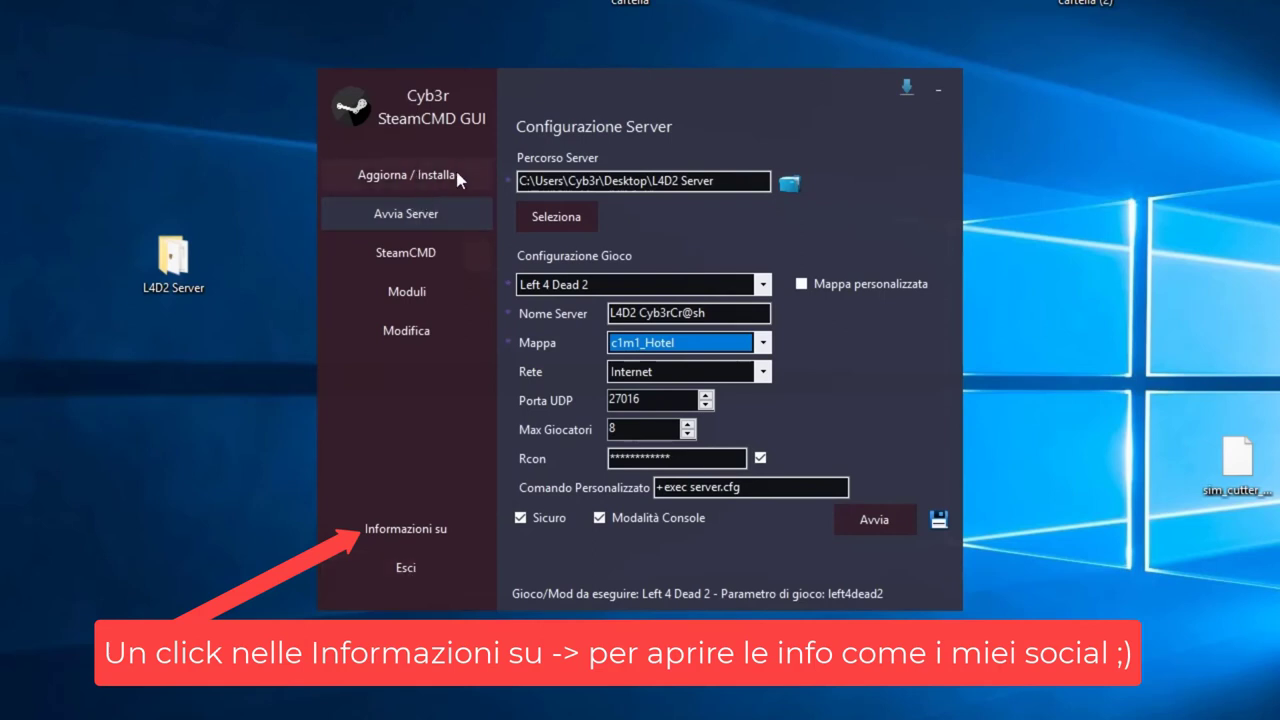
{"action": "left_click", "coordinate": [406, 567]}
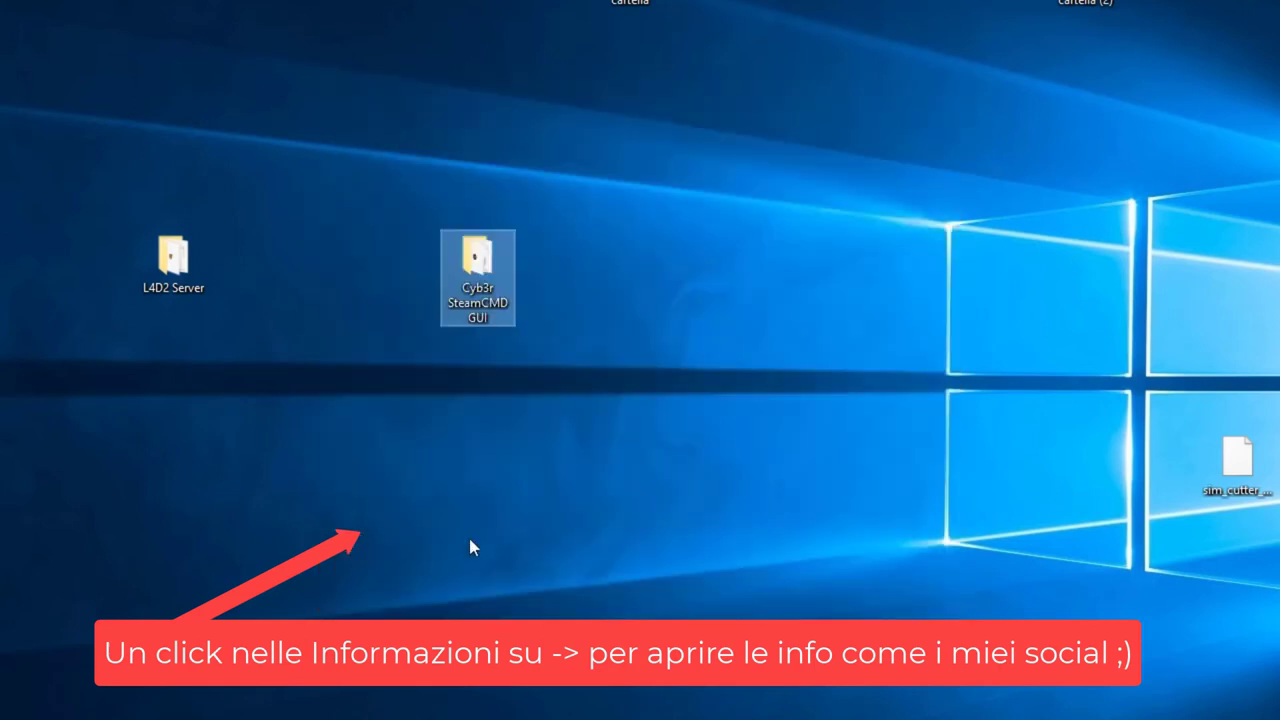